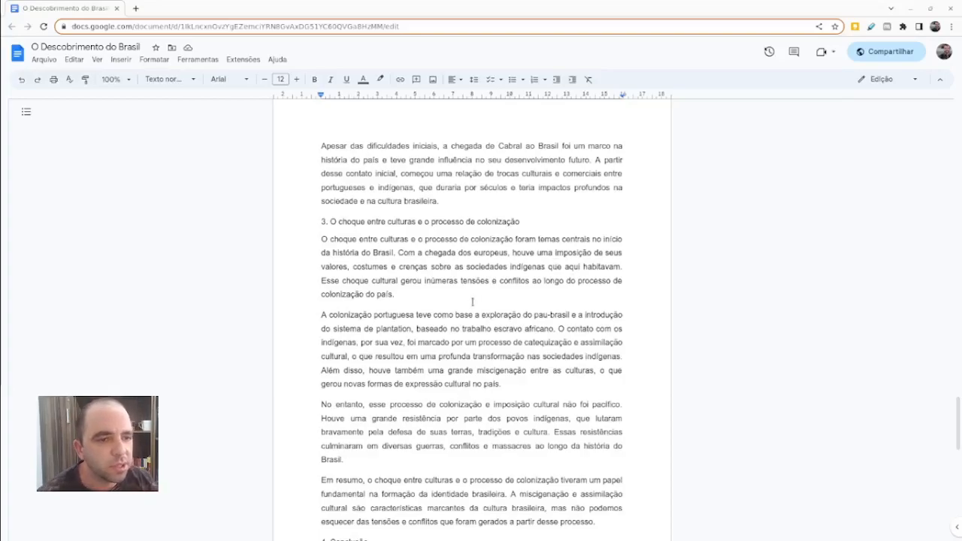
Set the document's display zoom to 150%
left_click(123, 80)
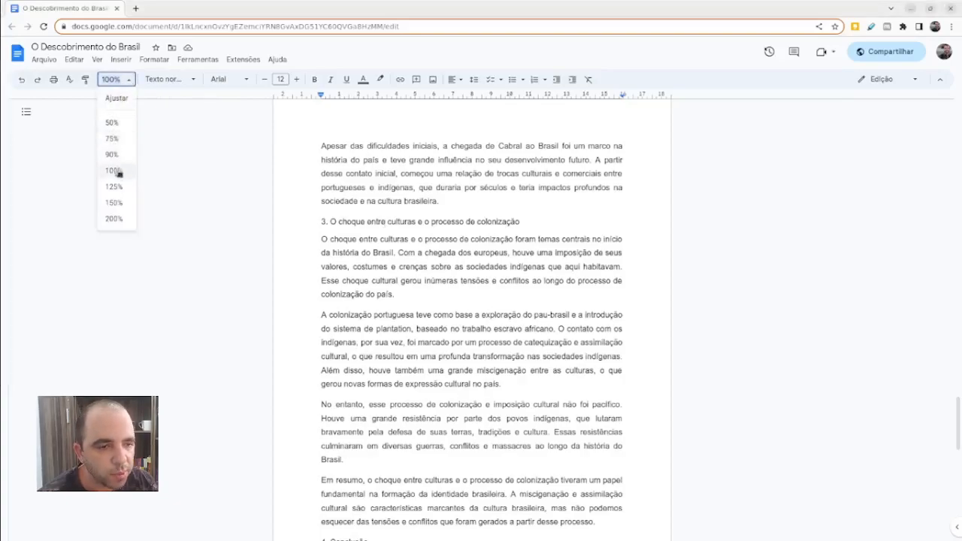
left_click(114, 202)
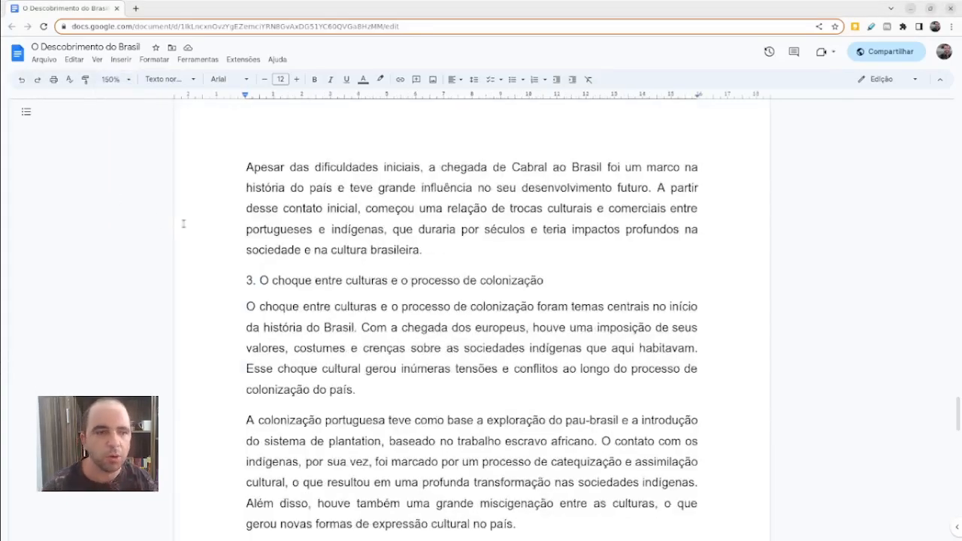
scroll(329, 208, "down", 20)
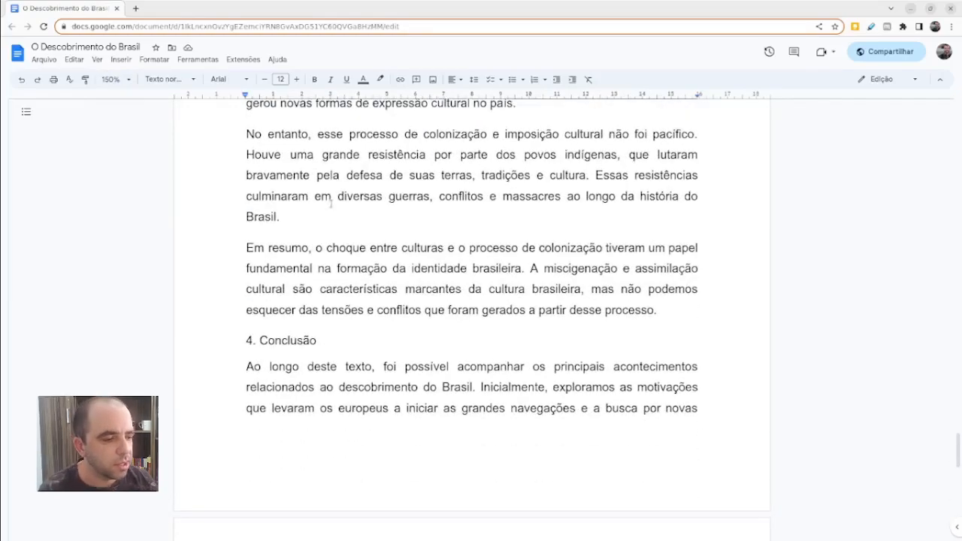
scroll(328, 206, "up", 5)
scroll(372, 236, "down", 15)
scroll(371, 236, "up", 10)
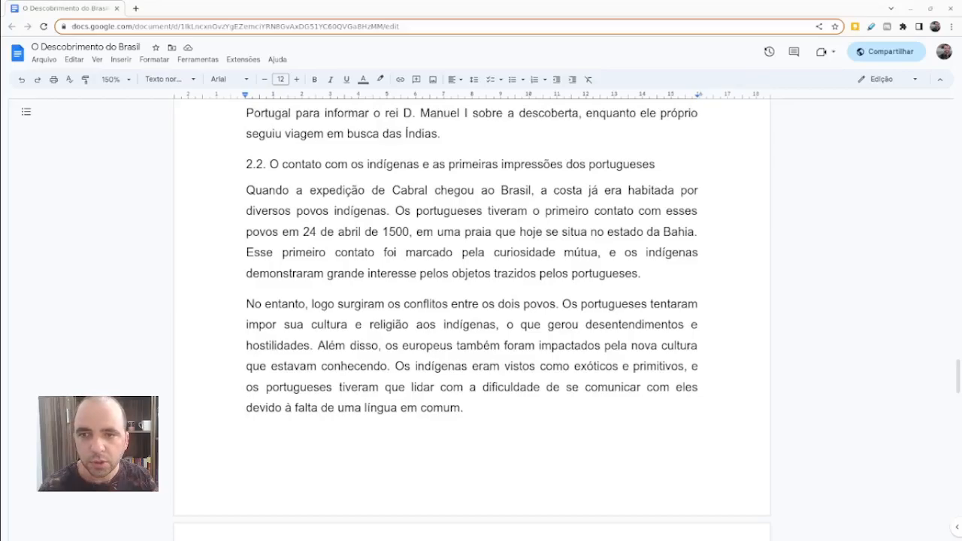
Switch to the ChatGPT conversation and review the prompts for the three-page text on the discovery of Brazil and its four-chapter structure
left_click_drag(70, 98, 172, 9)
scroll(279, 209, "up", 15)
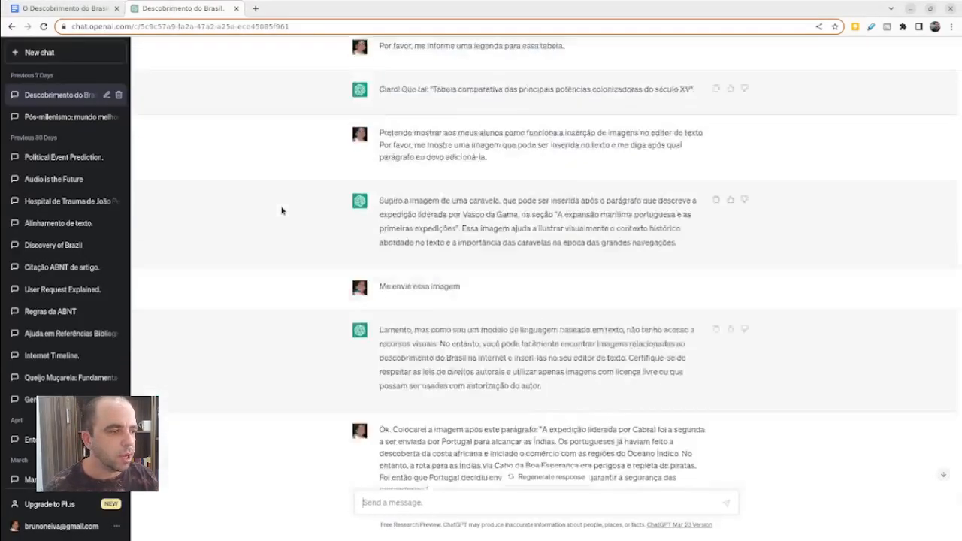
scroll(414, 220, "up", 15)
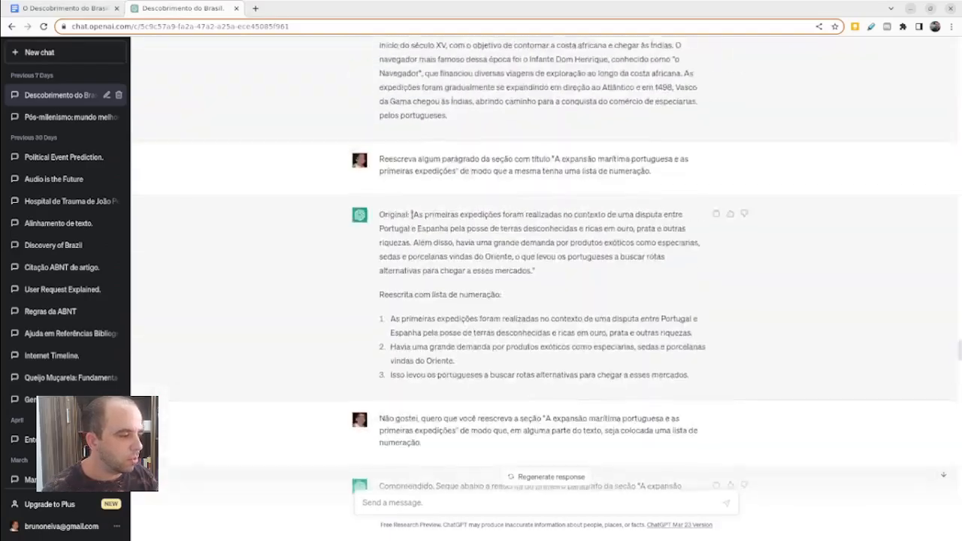
scroll(413, 215, "up", 15)
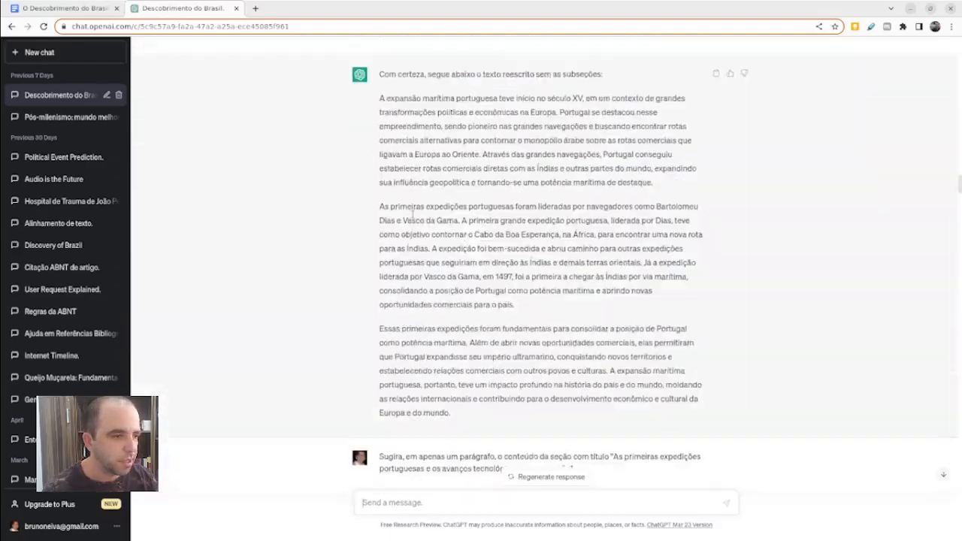
scroll(412, 213, "up", 15)
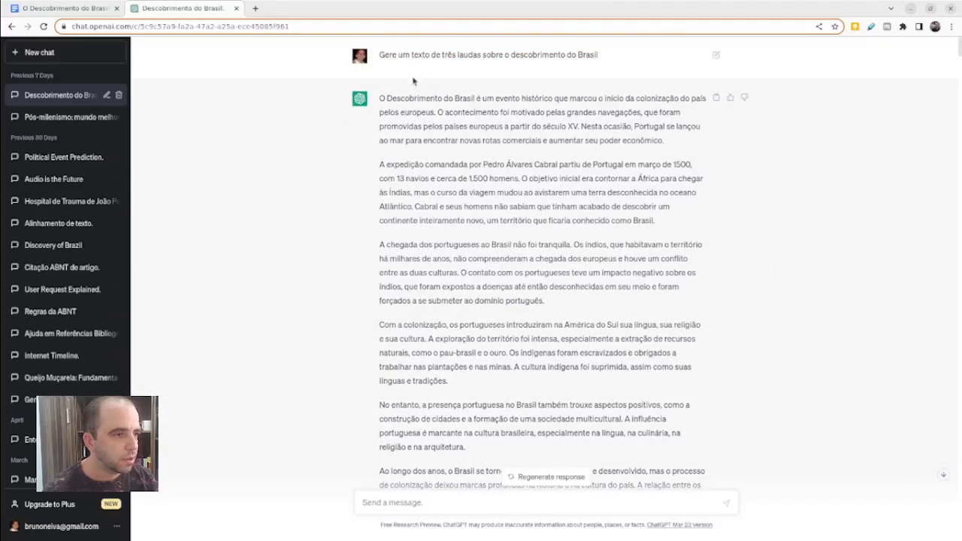
triple_click(415, 53)
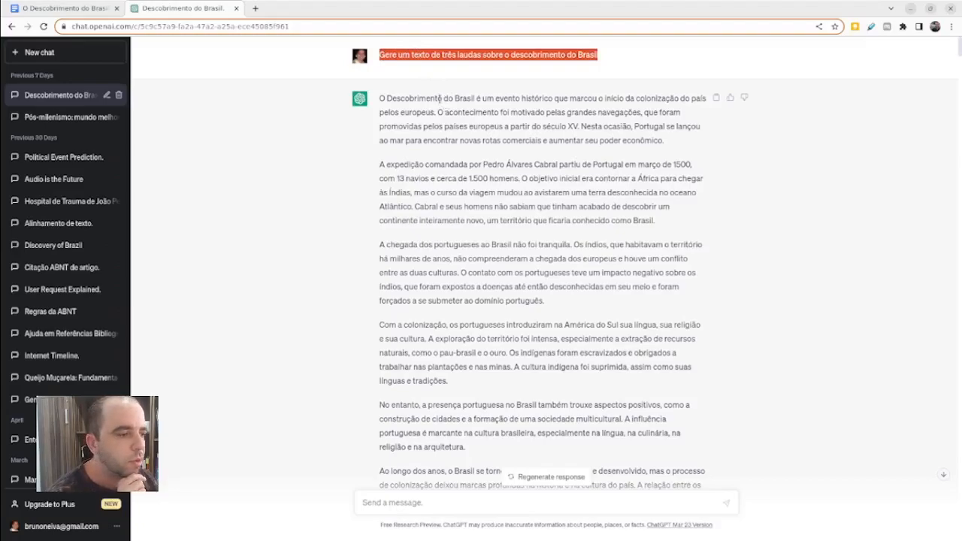
scroll(440, 99, "down", 10)
scroll(440, 103, "down", 3)
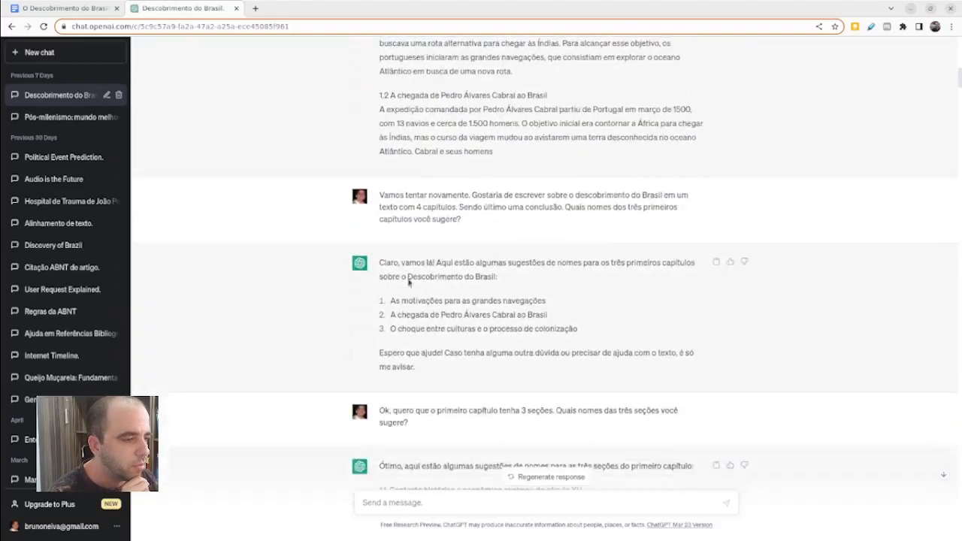
left_click_drag(404, 208, 452, 196)
left_click(440, 215)
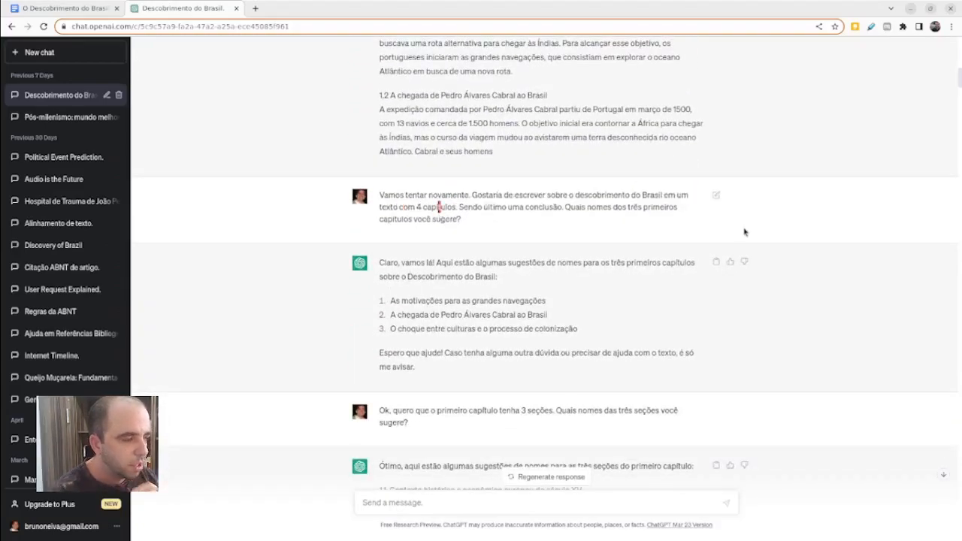
scroll(832, 218, "down", 10)
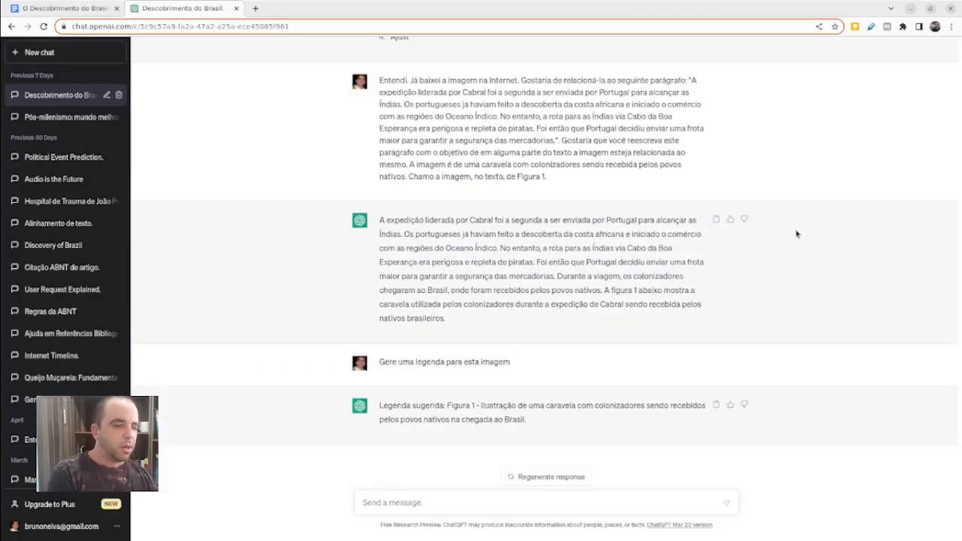
Examine the prompt asking for a table related to the text and the suggested table of navigators and their expeditions
scroll(605, 376, "up", 3)
scroll(619, 355, "up", 12)
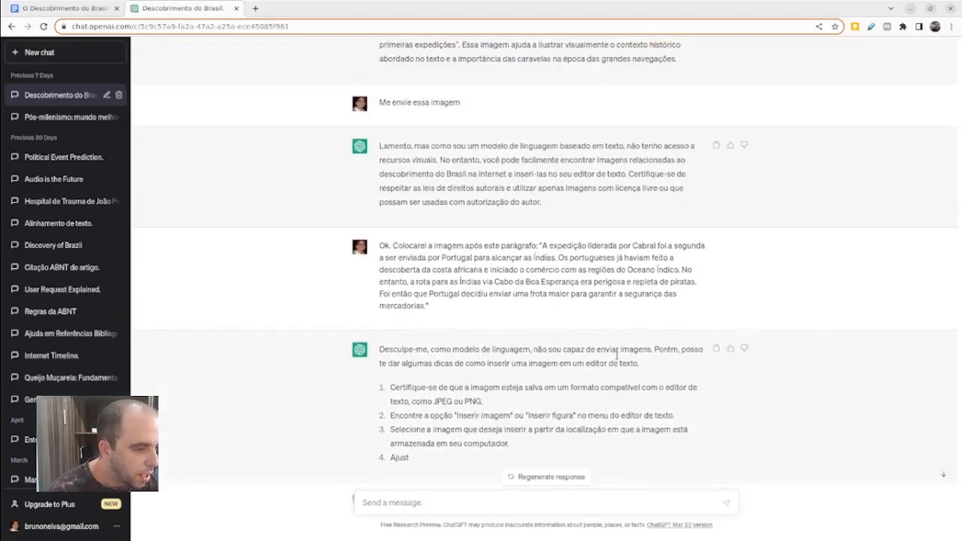
scroll(621, 353, "up", 1)
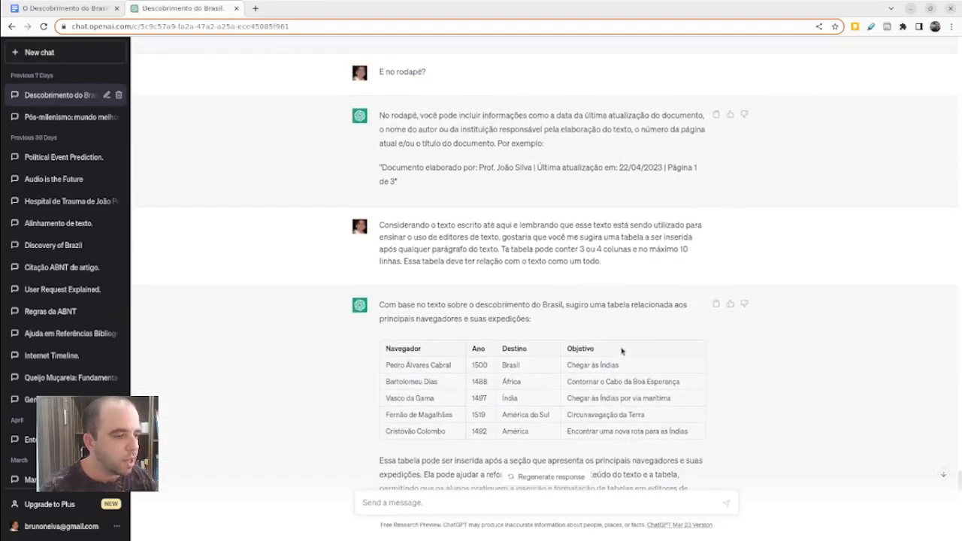
left_click_drag(383, 225, 576, 249)
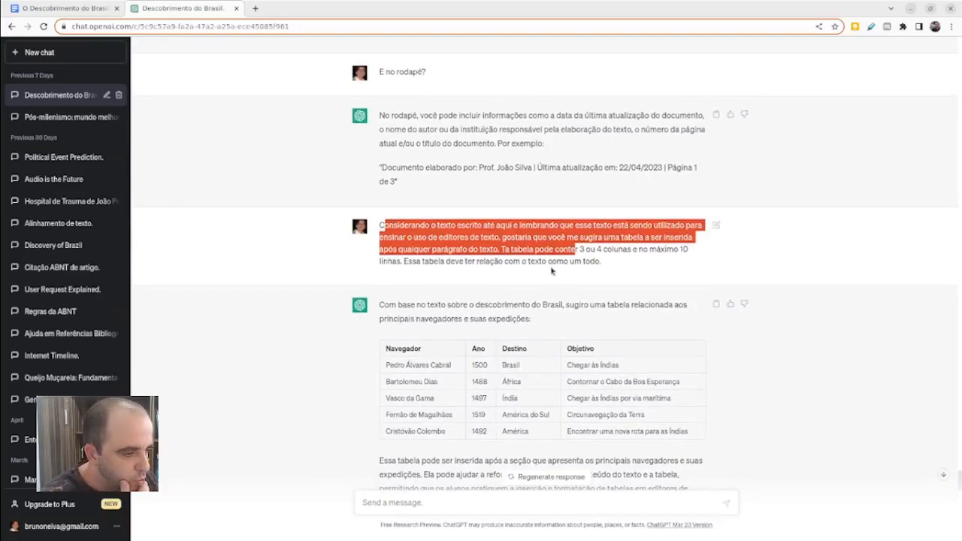
scroll(530, 288, "down", 1)
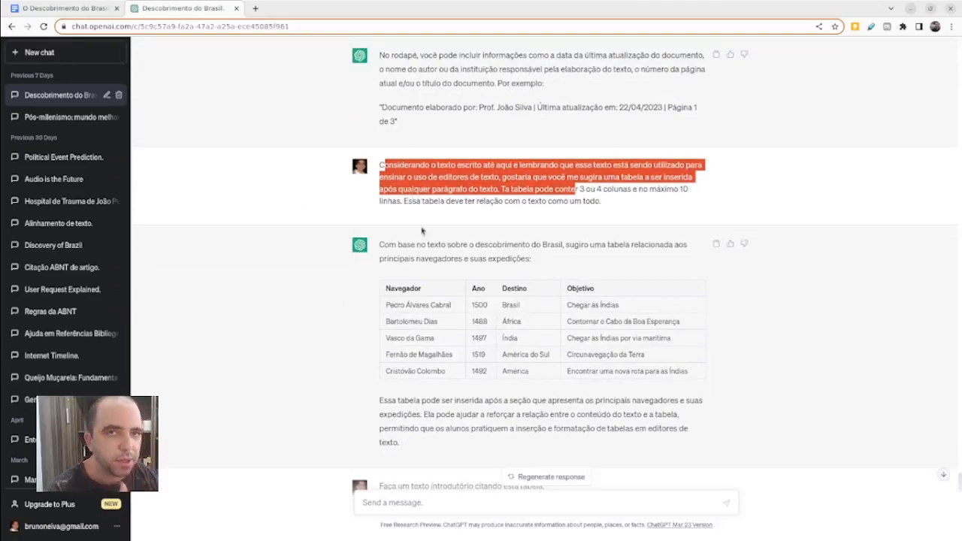
Return to the Google Docs document and search for "bart" to locate the paragraph on the first Portuguese expeditions
left_click(57, 13)
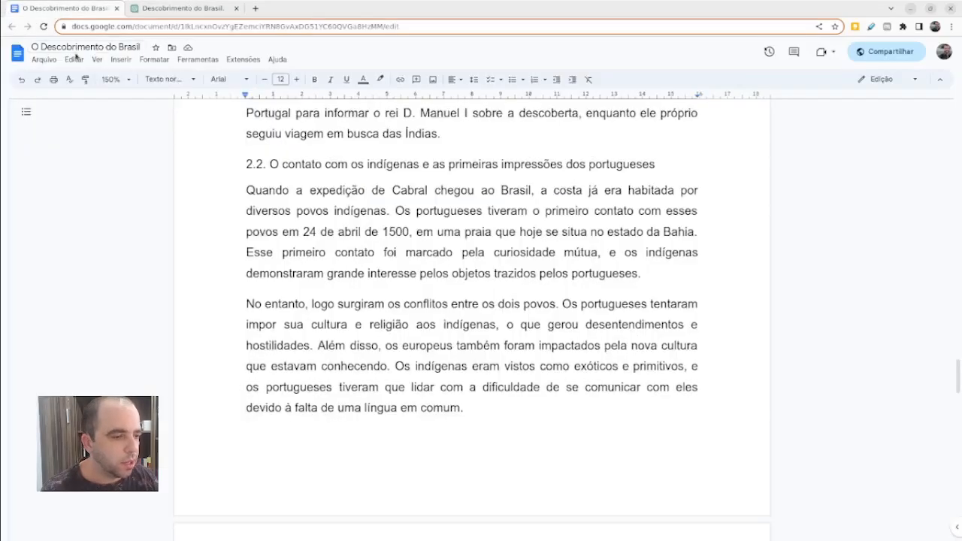
key("ctrl+f")
type("bart")
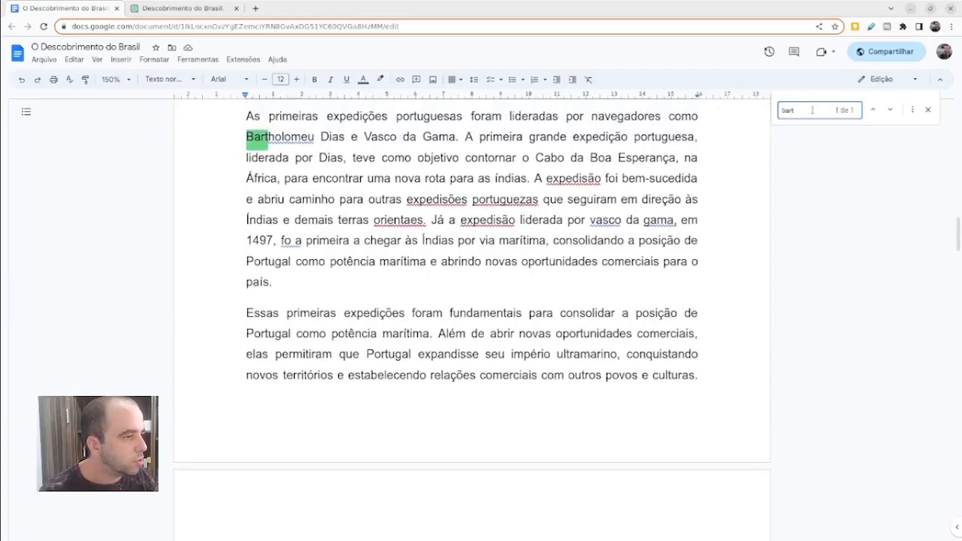
double_click(787, 111)
left_click(294, 135)
scroll(300, 150, "up", 1)
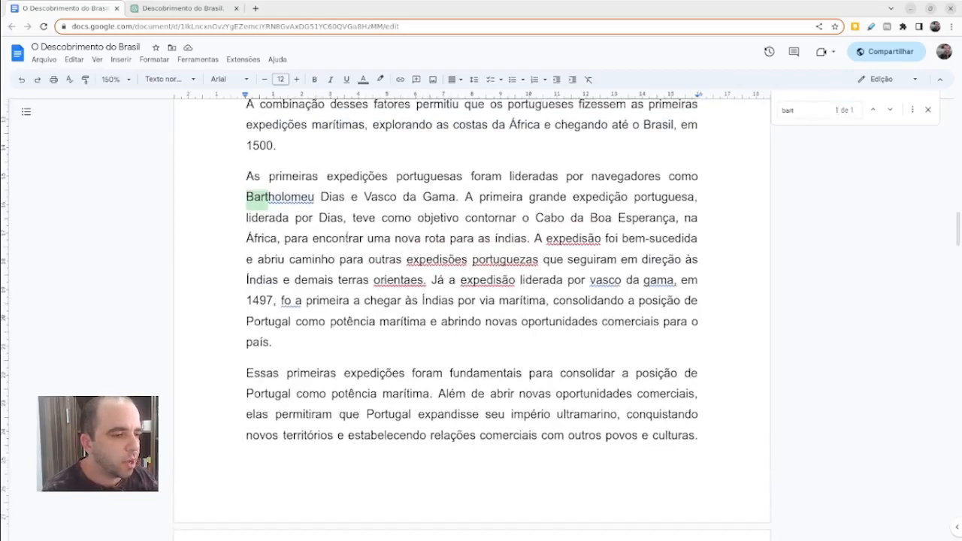
left_click_drag(247, 176, 608, 324)
left_click(597, 329)
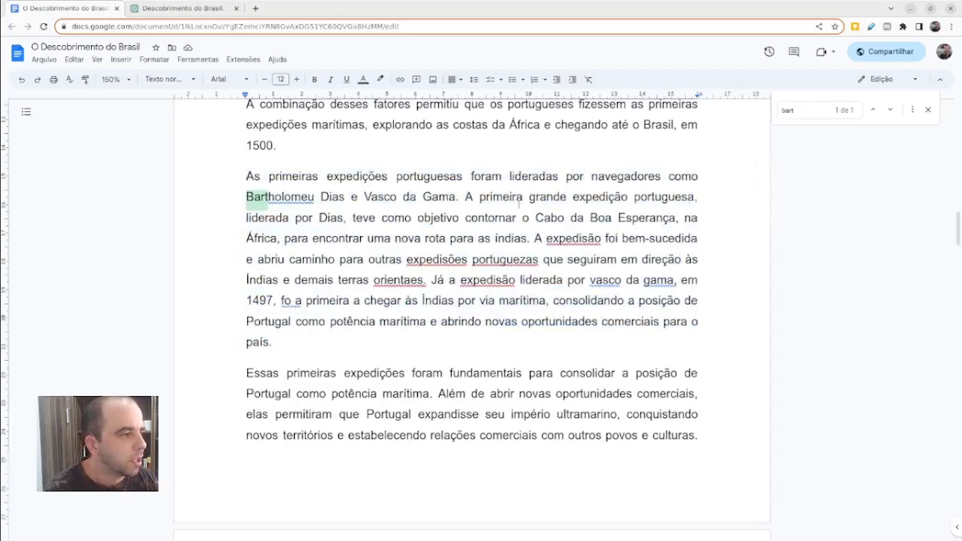
left_click(927, 110)
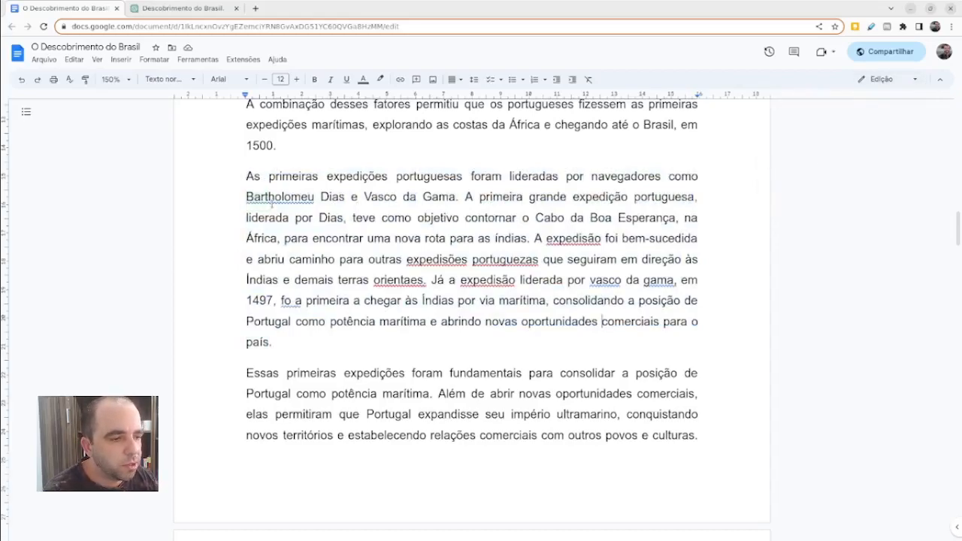
Correct the navigator's first name to "Bartolomeu" and the first "expedisão" to "expedição" using the spelling suggestions
left_click(273, 199)
left_click(270, 181)
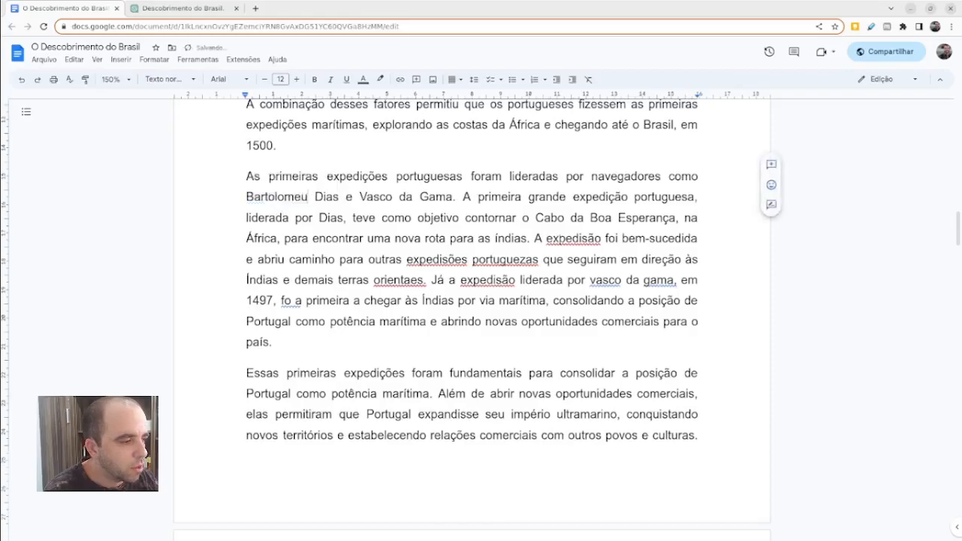
left_click(561, 239)
right_click(575, 241)
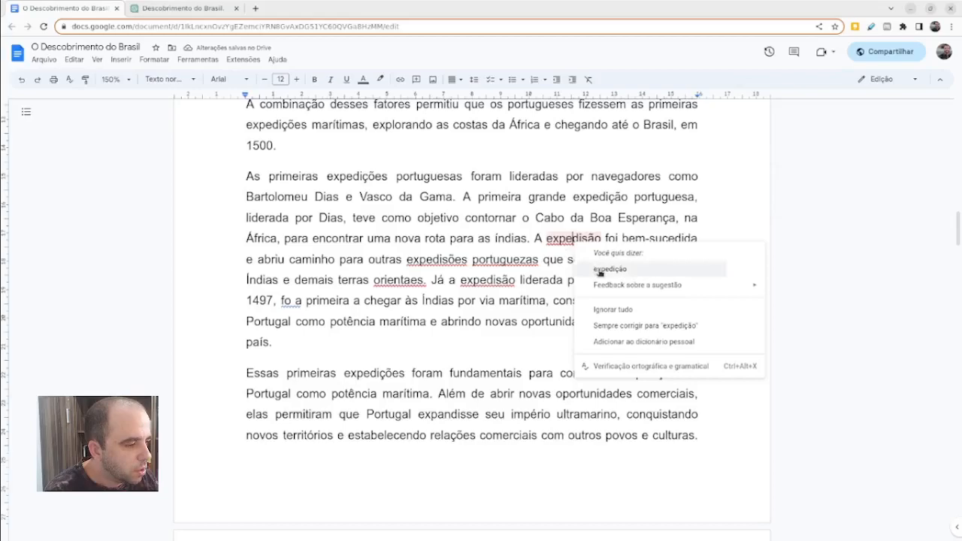
left_click(600, 270)
Accept the spelling suggestions "expedições", "portuguesas", "orientais" and, for the remaining "expedisão", "expedição" in the same paragraph
right_click(426, 261)
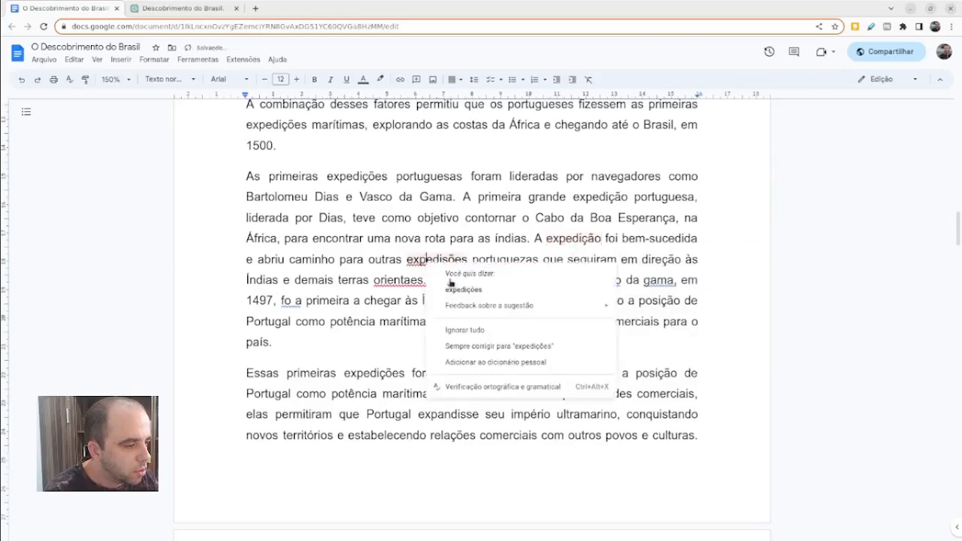
left_click(458, 290)
right_click(497, 261)
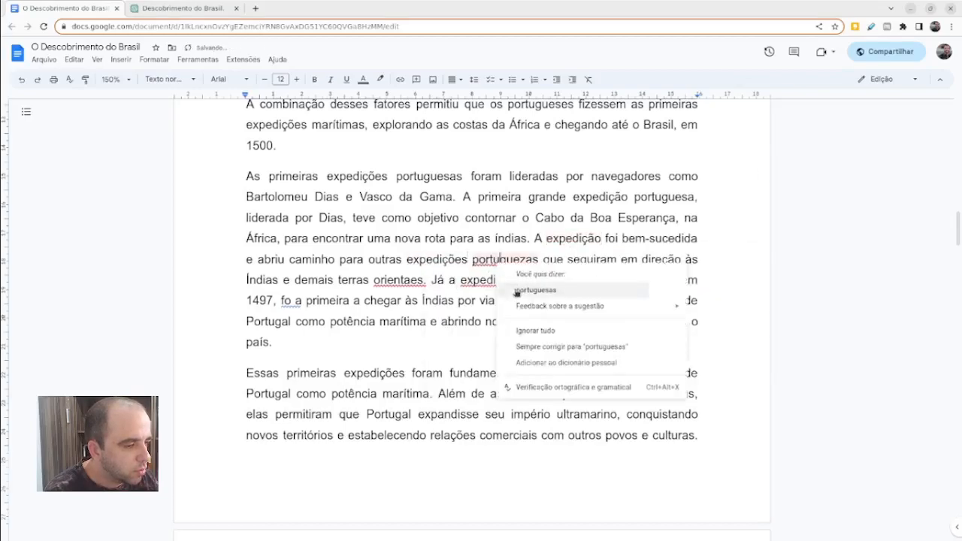
left_click(516, 291)
left_click(391, 282)
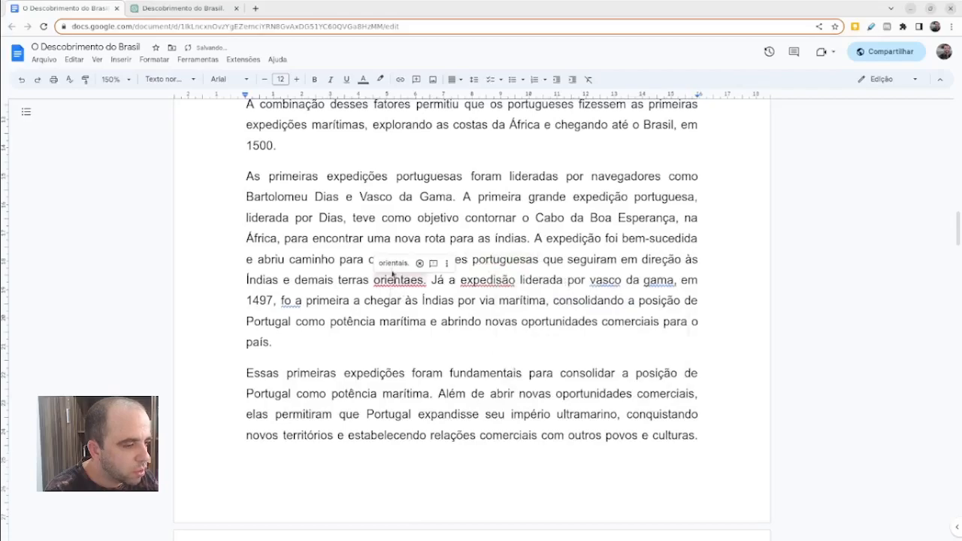
left_click(393, 263)
left_click(485, 281)
left_click(481, 262)
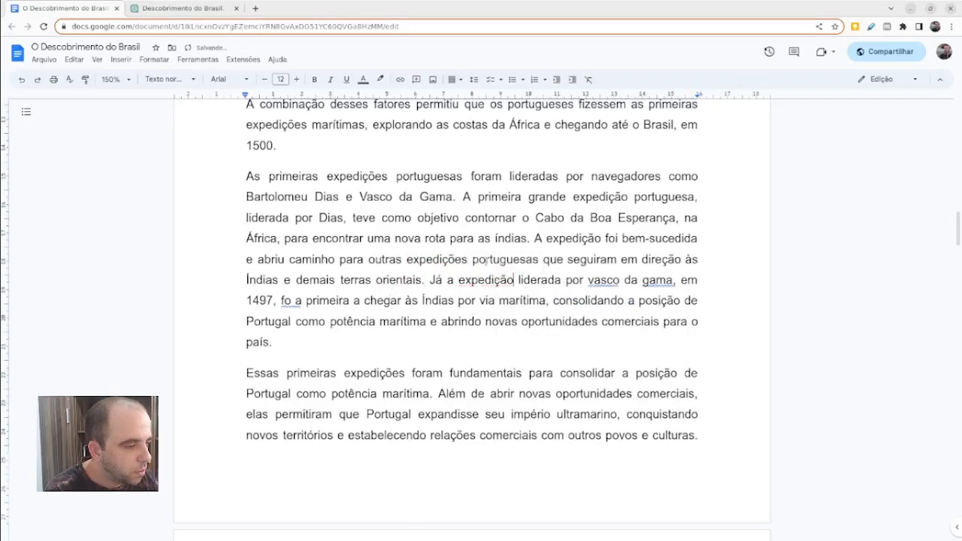
Capitalize "Vasco" and "Gama" and correct "fo a" to "foi a" by accepting the suggestions in the expeditions paragraph
left_click(609, 281)
left_click(628, 263)
left_click(653, 280)
left_click(653, 264)
left_click(295, 300)
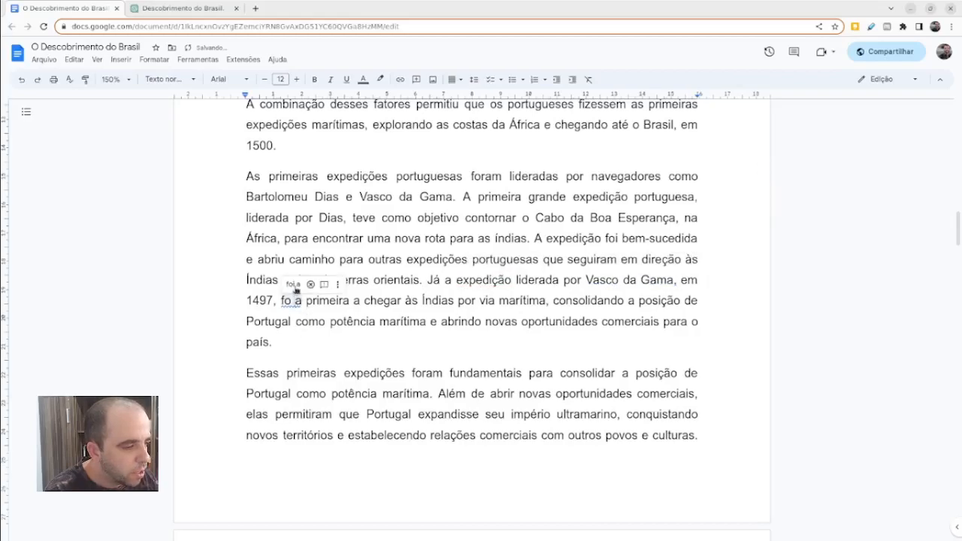
left_click(293, 285)
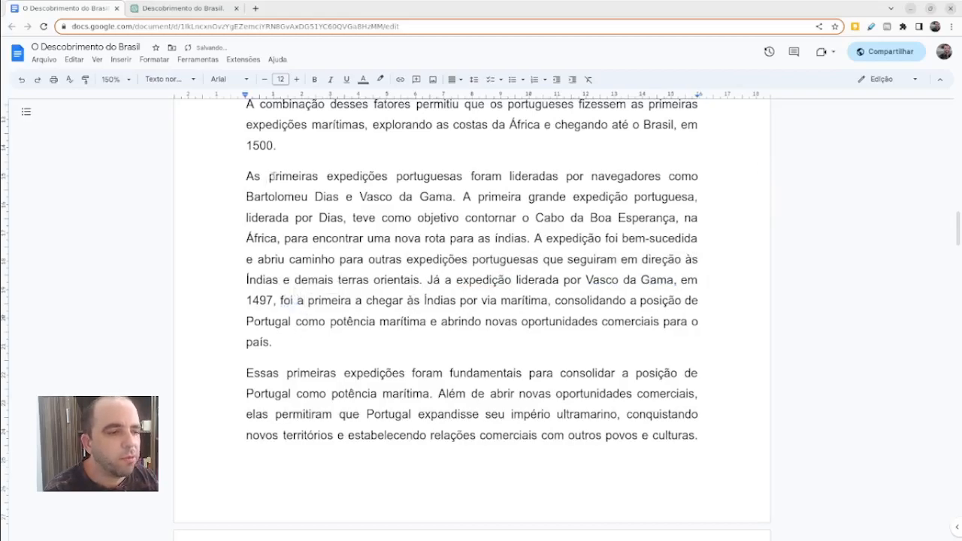
Compare the end of the first Portuguese expeditions paragraph with the suggested table and introductory text in ChatGPT
left_click(307, 342)
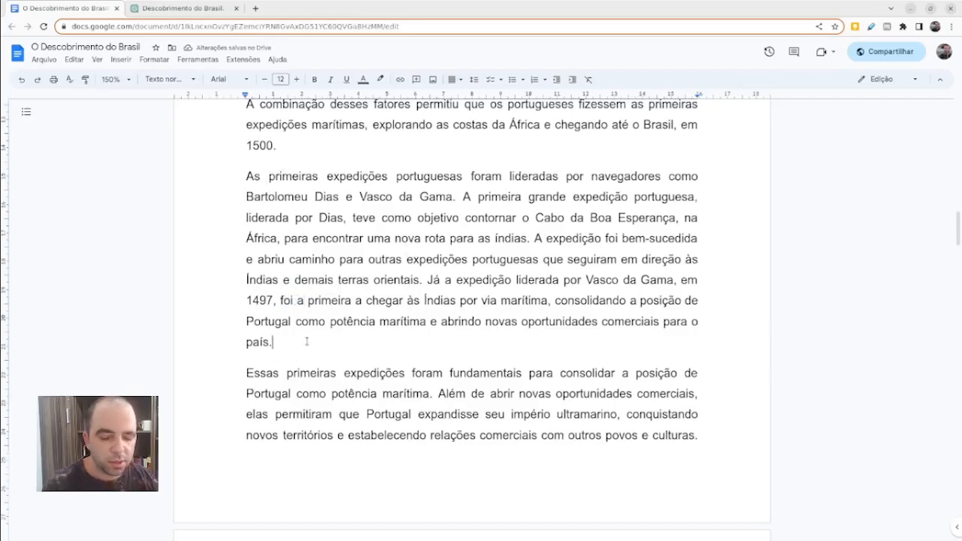
double_click(307, 342)
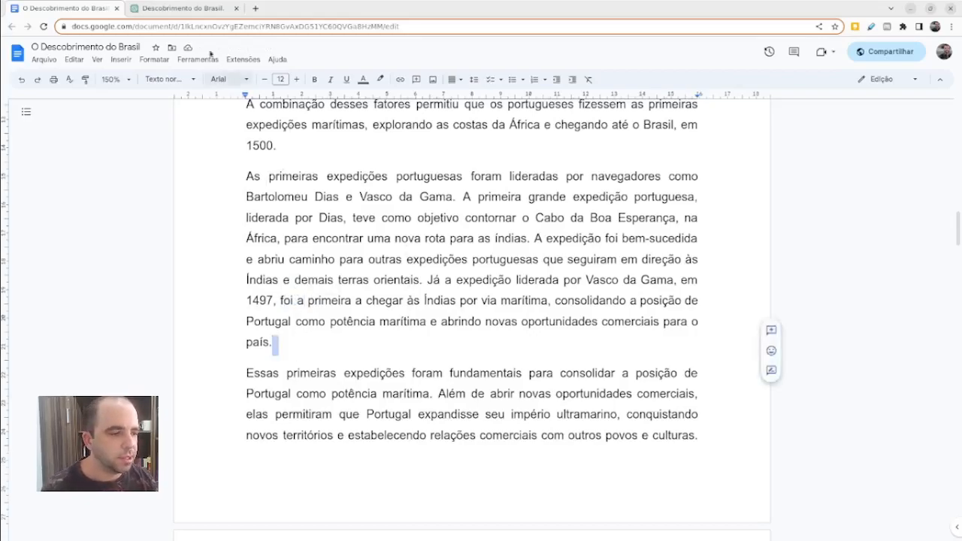
left_click(180, 9)
scroll(422, 282, "down", 3)
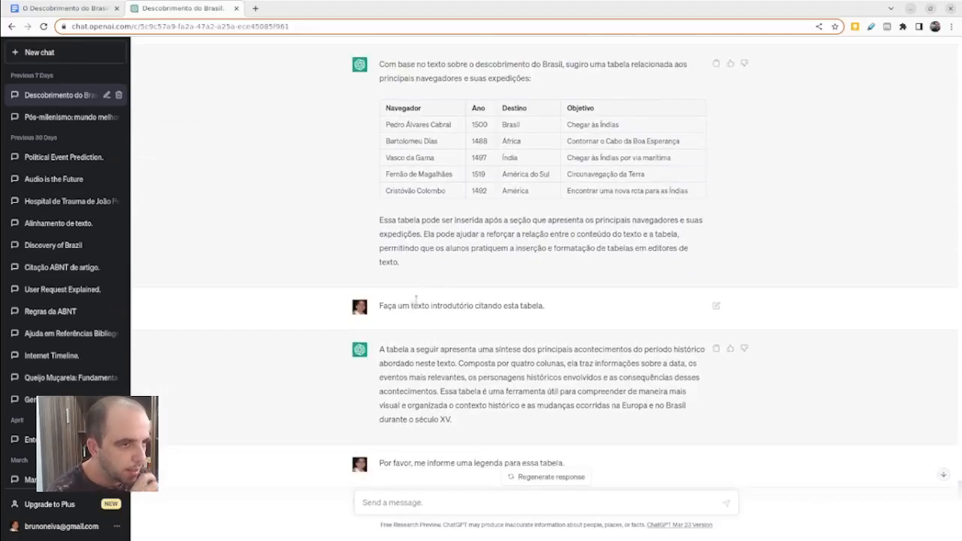
left_click(93, 14)
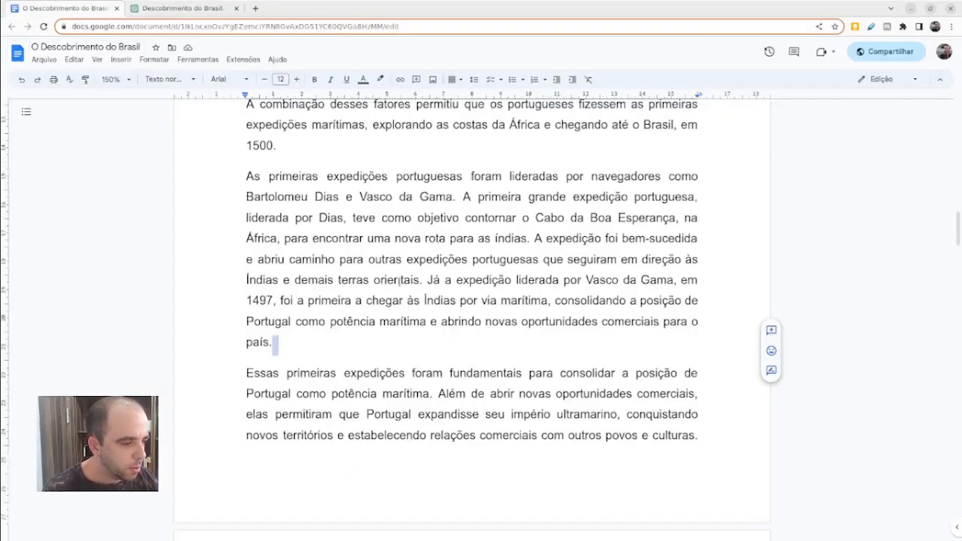
scroll(400, 281, "down", 6)
scroll(399, 285, "up", 6)
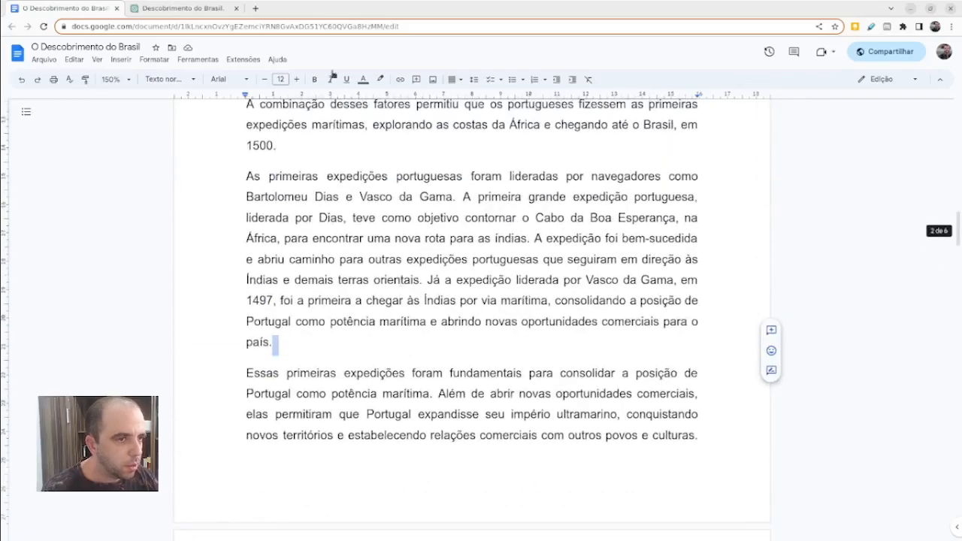
Copy "século XV" from ChatGPT's introductory text and search the Google Docs document for it
left_click(197, 8)
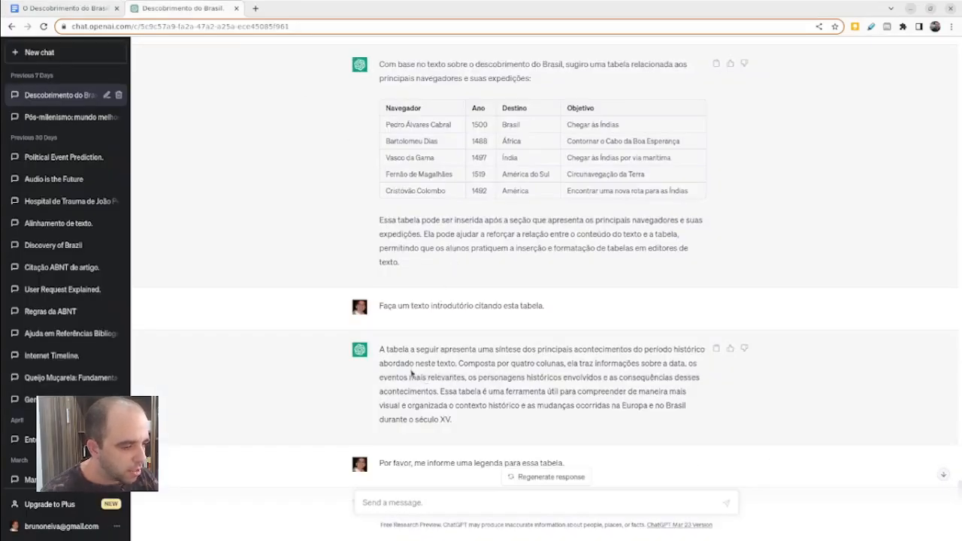
left_click_drag(415, 420, 452, 420)
key("ctrl+c")
left_click(75, 8)
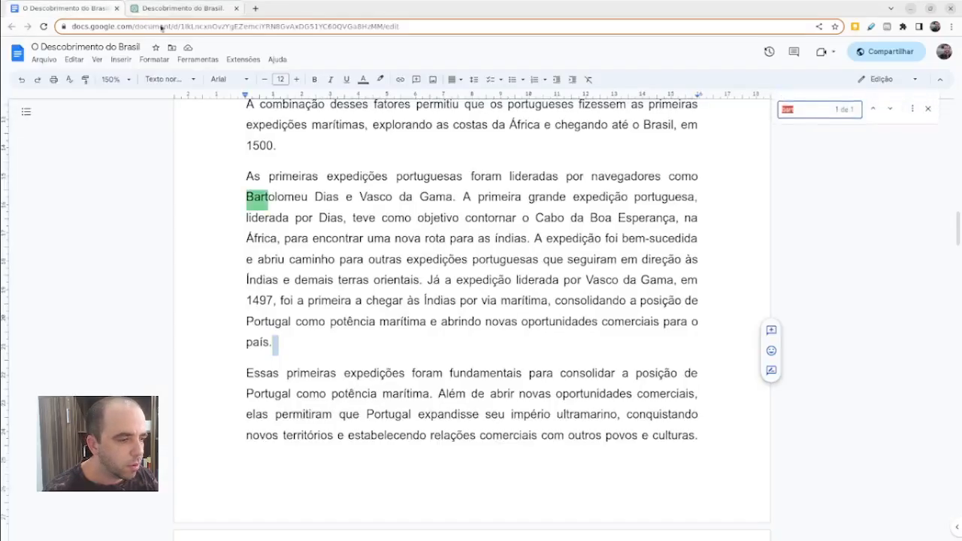
key("ctrl+v")
scroll(426, 220, "down", 15)
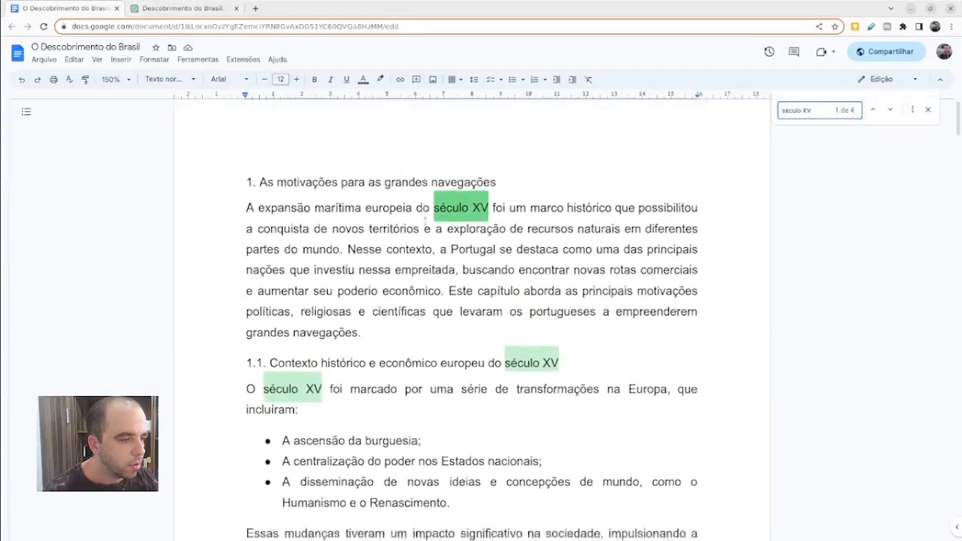
scroll(425, 220, "up", 10)
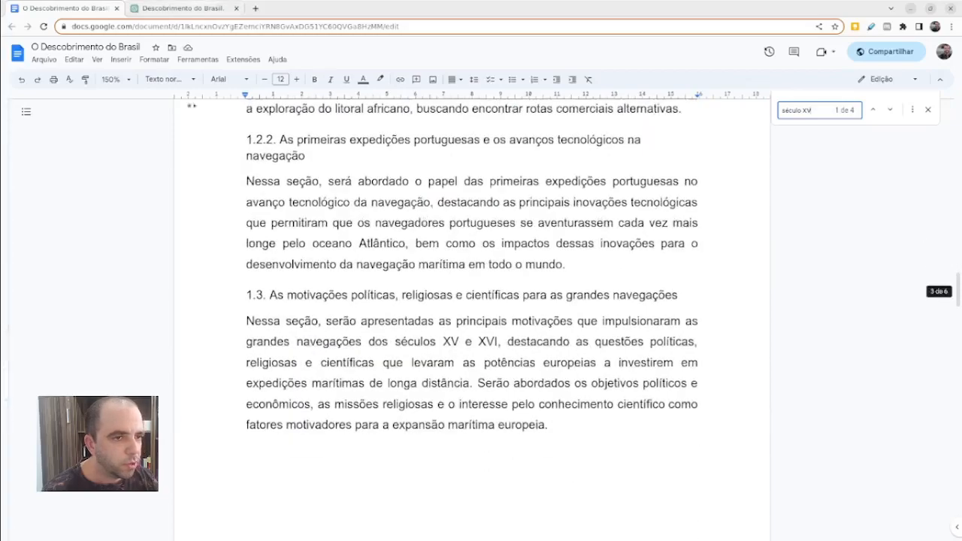
Switch to ChatGPT and review the table request, the suggested navigators table, its placement advice and the request for an introductory text
key("ctrl+Tab")
scroll(401, 217, "up", 1)
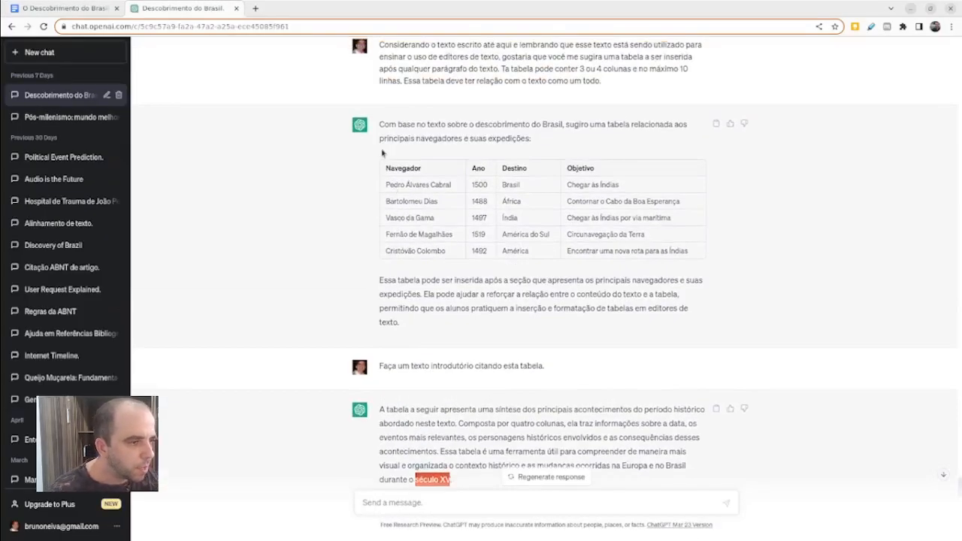
left_click_drag(388, 124, 443, 125)
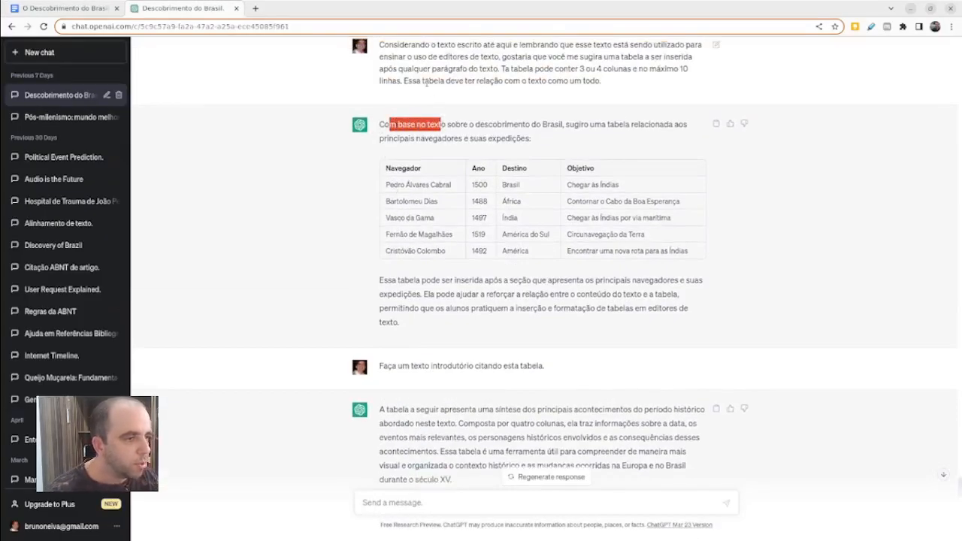
scroll(391, 114, "up", 1)
left_click_drag(379, 105, 634, 119)
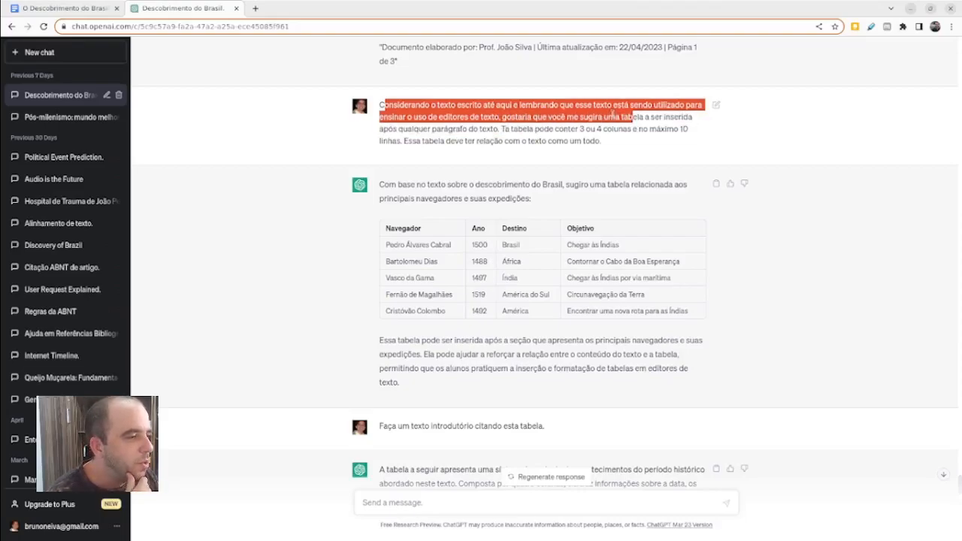
left_click(612, 115)
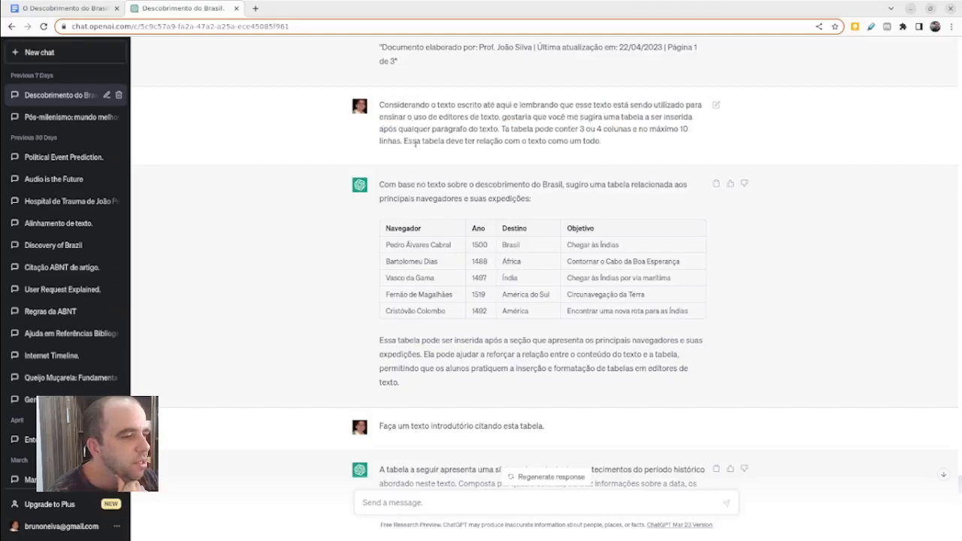
left_click_drag(400, 129, 658, 140)
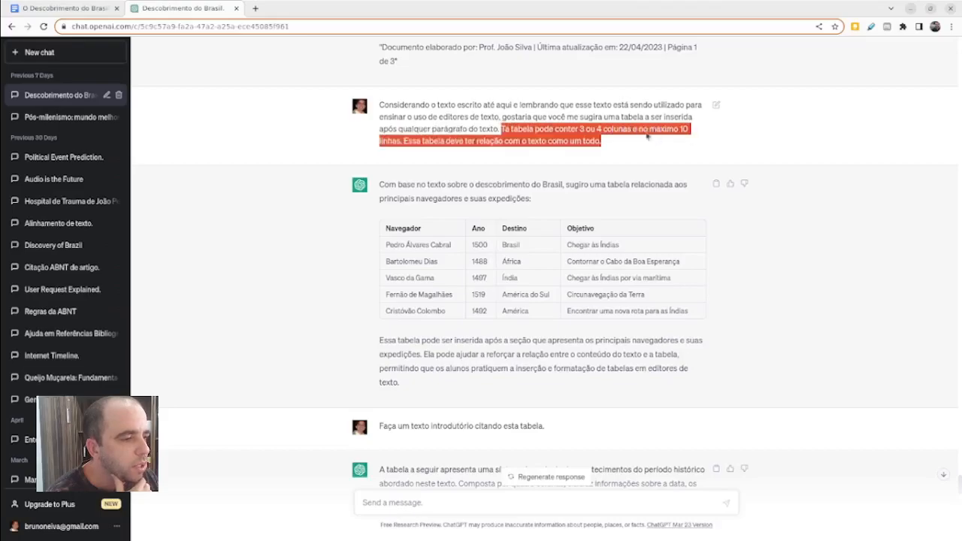
scroll(476, 137, "down", 2)
left_click_drag(388, 64, 595, 65)
left_click_drag(384, 105, 502, 188)
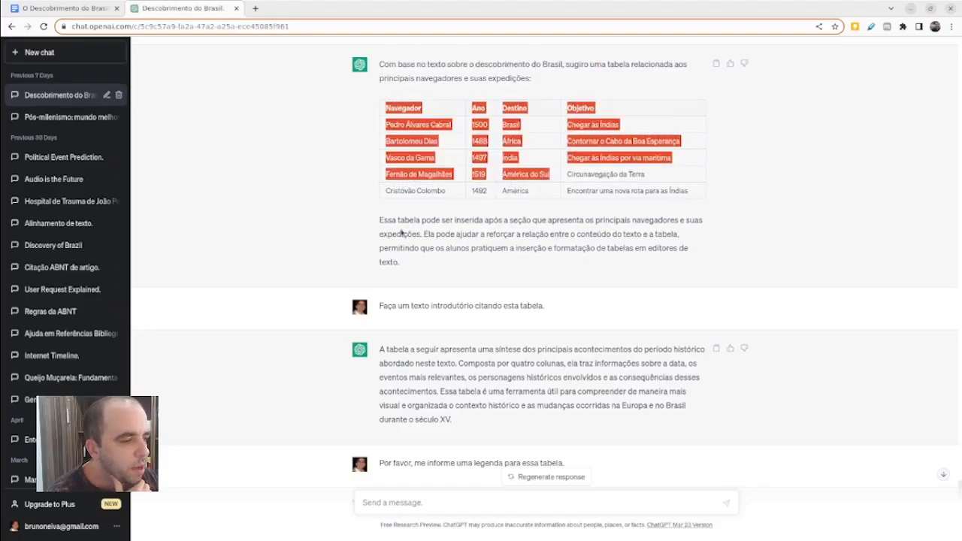
left_click_drag(388, 219, 578, 223)
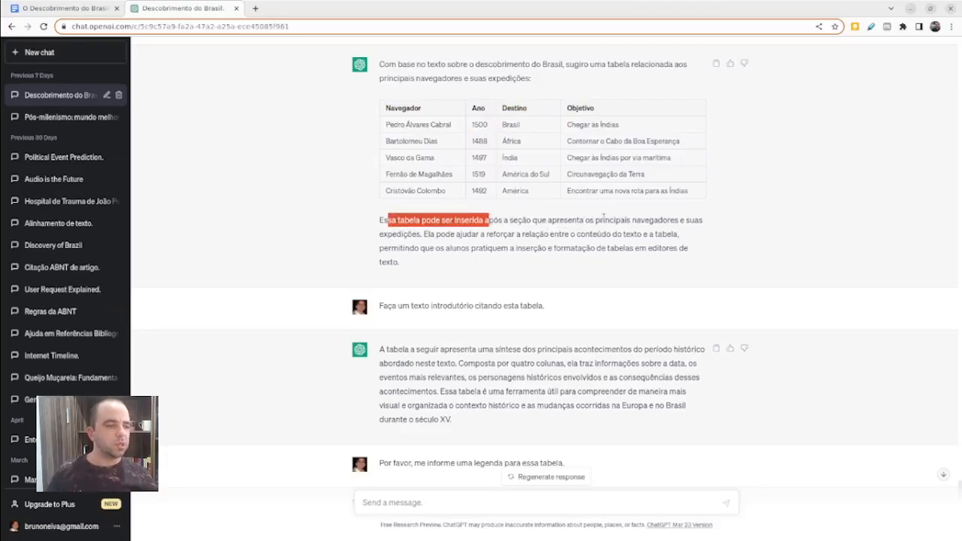
left_click(382, 309)
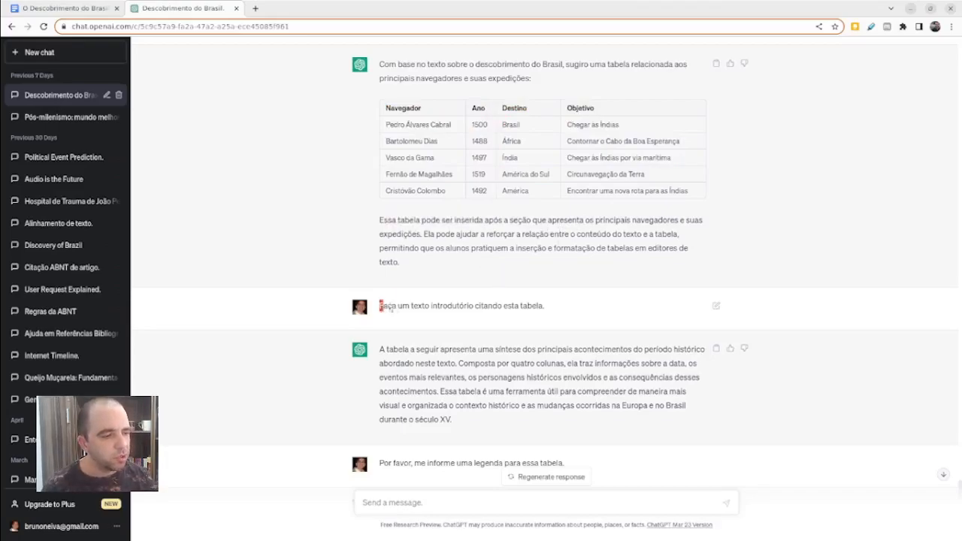
triple_click(382, 306)
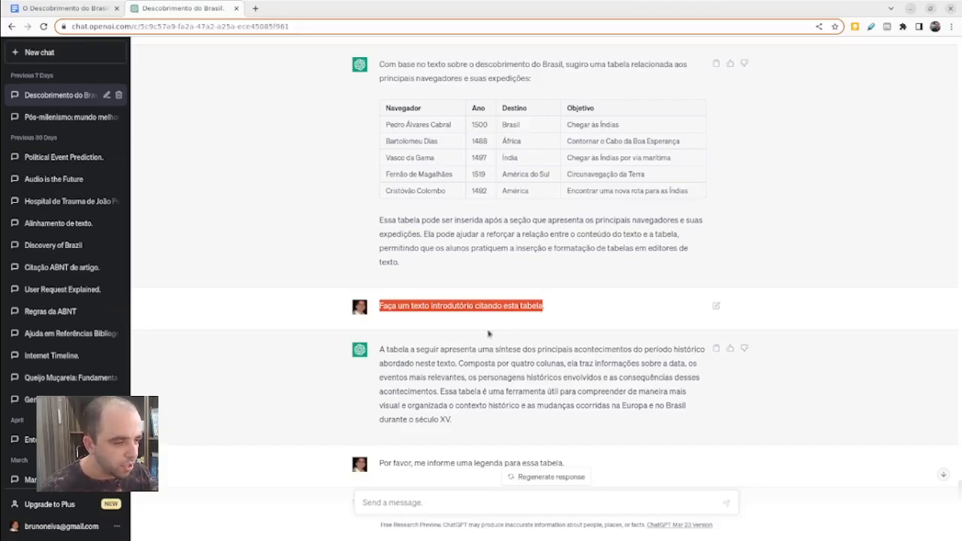
Copy ChatGPT's whole introductory paragraph, from "A tabela a seguir apresenta" to "durante o século XV"
left_click_drag(380, 350, 481, 422)
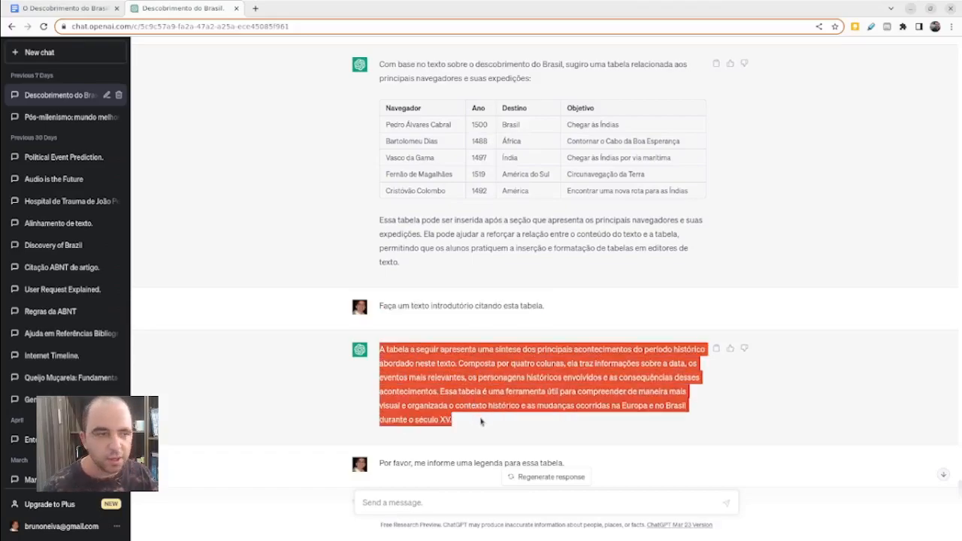
right_click(400, 350)
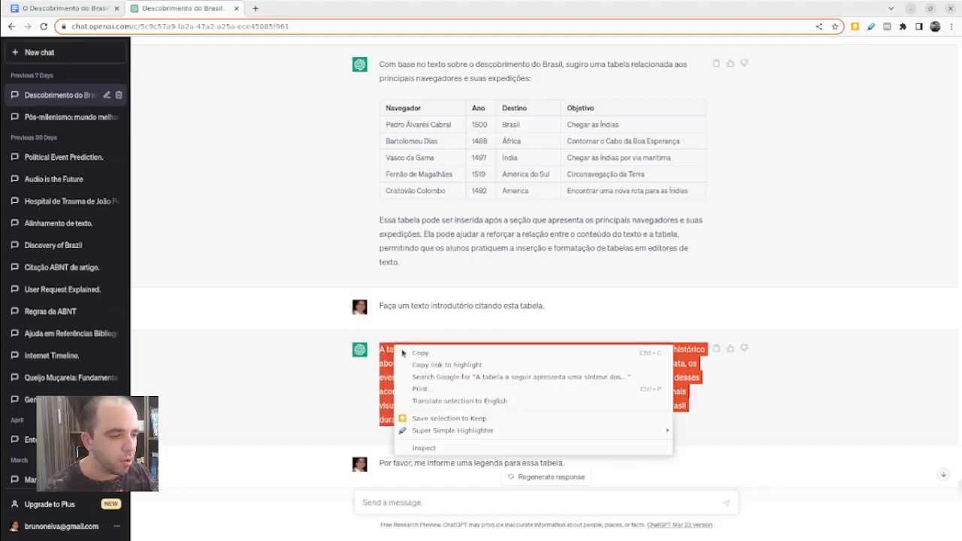
left_click(418, 352)
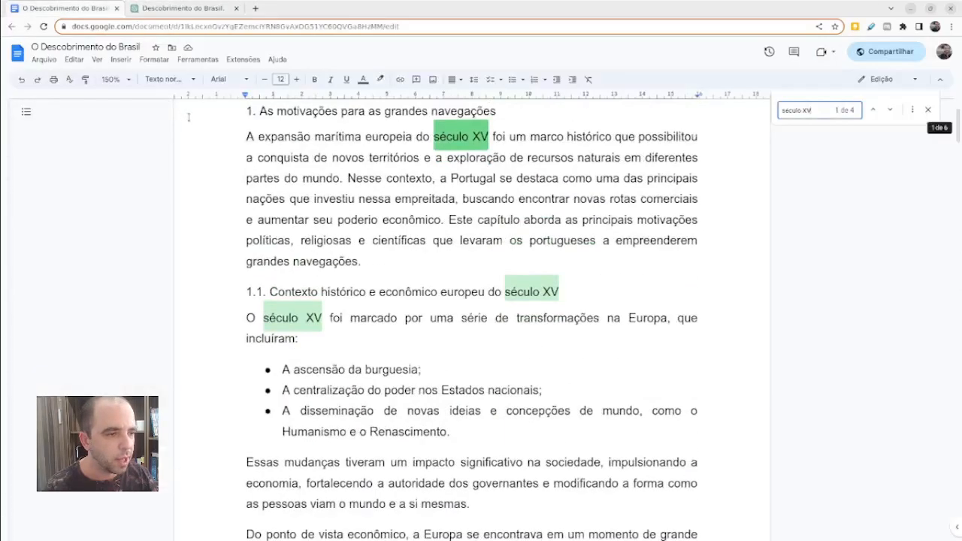
In the Google Docs document, search for "bart" and paste the copied introduction as a new paragraph after the one on the first expeditions
left_click_drag(413, 210, 414, 213)
key("ctrl+f")
type("bart")
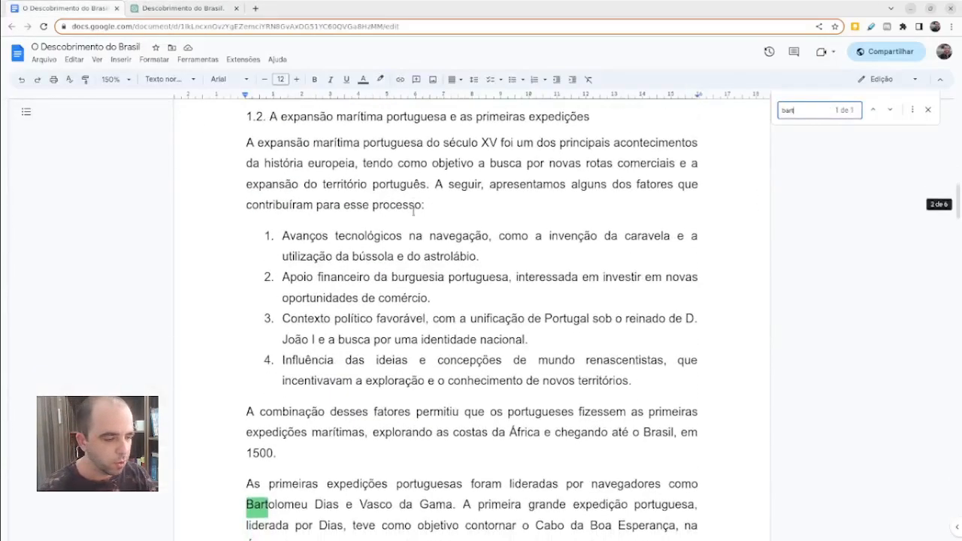
left_click(293, 404)
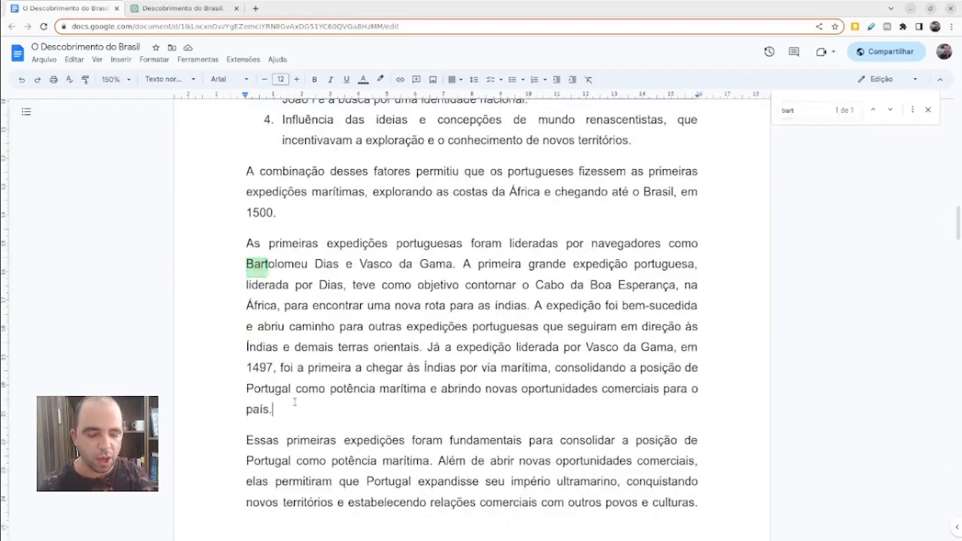
key("Return")
scroll(294, 399, "down", 2)
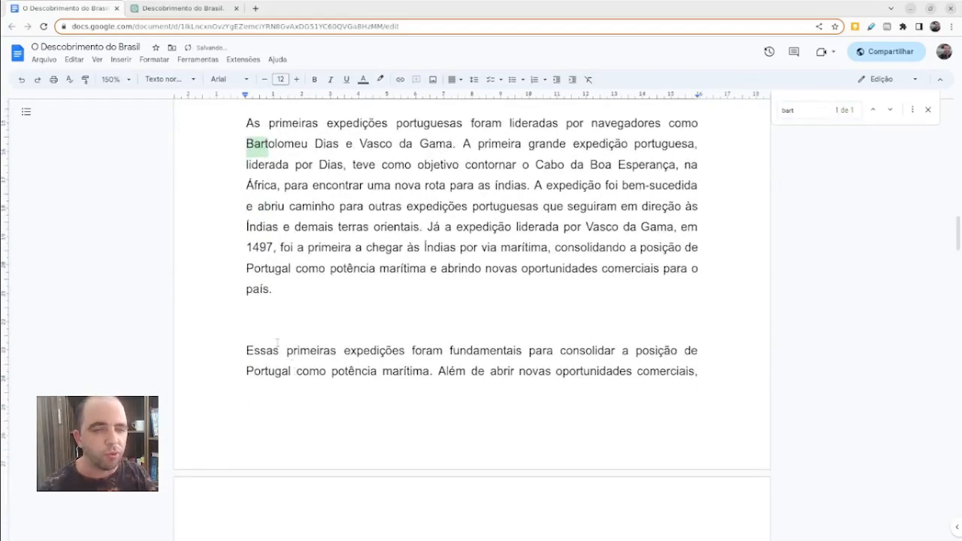
key("ctrl+v")
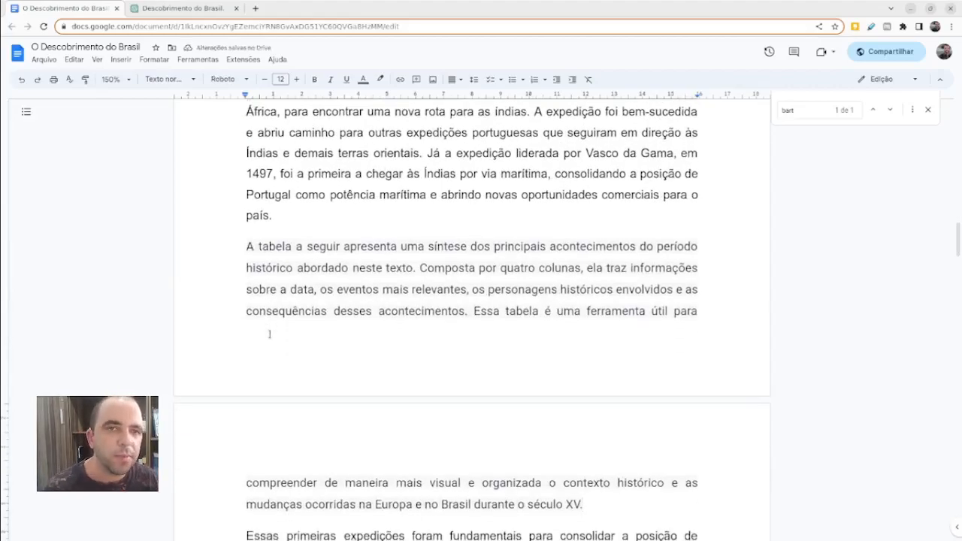
Replace the pasted introductory paragraph with an unformatted copy that takes the document's own text style
left_click_drag(268, 247, 393, 246)
left_click_drag(384, 154, 422, 154)
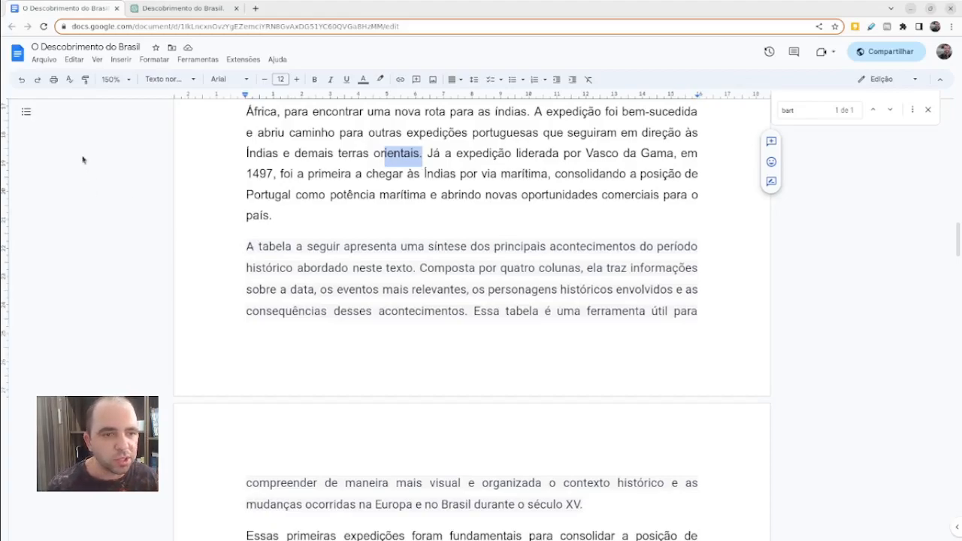
key("BackSpace")
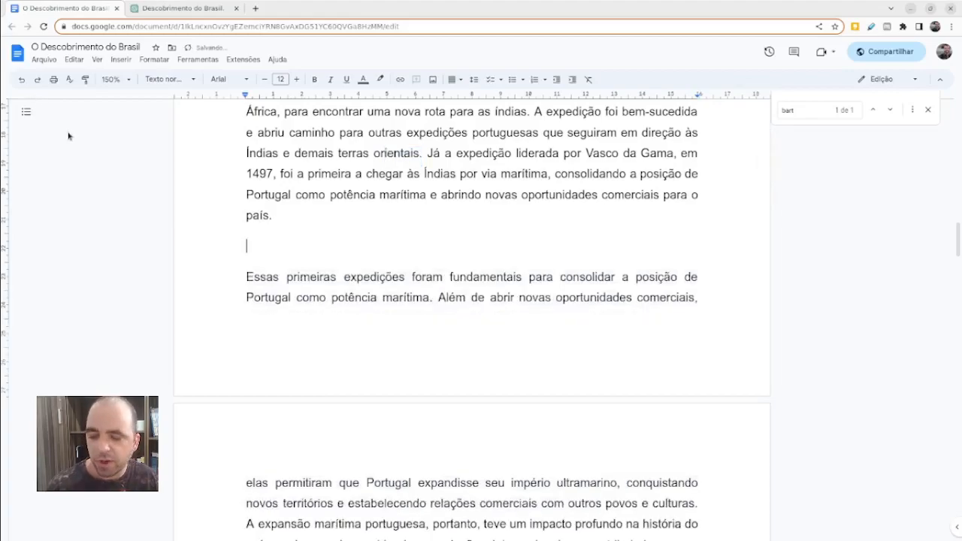
key("ctrl+z")
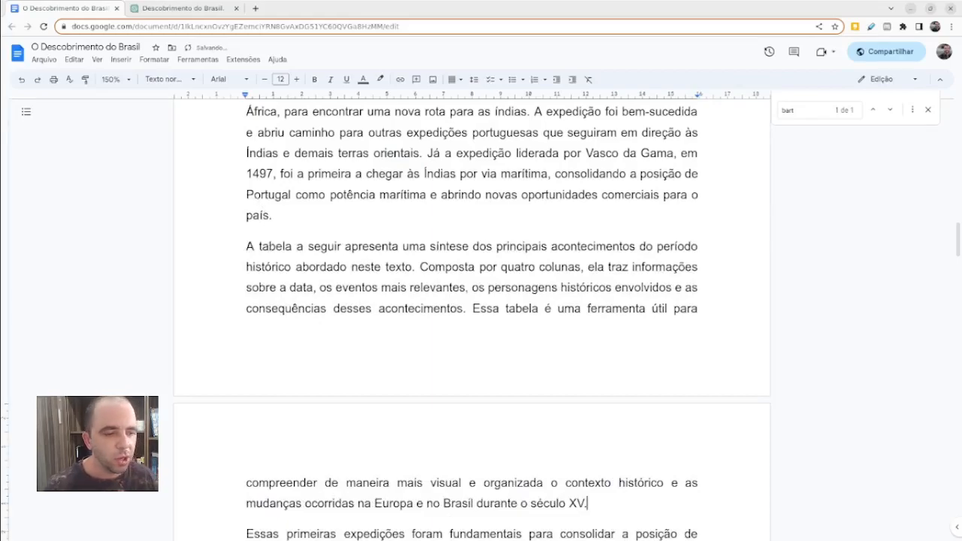
Replace "tabela a seguir" with "Tabela 1" in the first sentence of the introductory paragraph
double_click(261, 246)
key("ctrl+shift+Right")
key("ctrl+shift+Right")
type("Tabela 1")
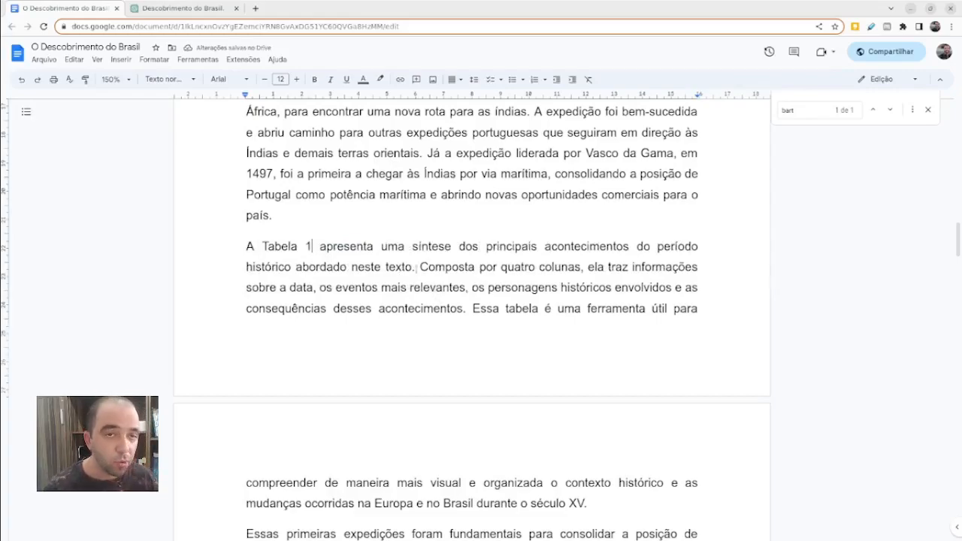
Review the introductory paragraph's wording and add an empty paragraph after its closing words "durante o século XV"
left_click_drag(444, 248, 680, 248)
left_click_drag(252, 268, 640, 268)
left_click(436, 268)
scroll(397, 284, "down", 2)
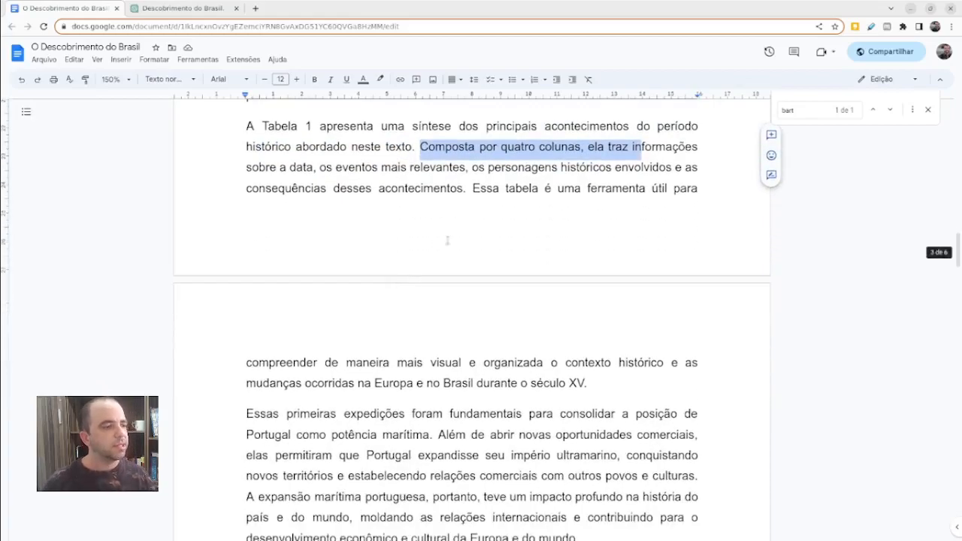
left_click_drag(532, 188, 643, 189)
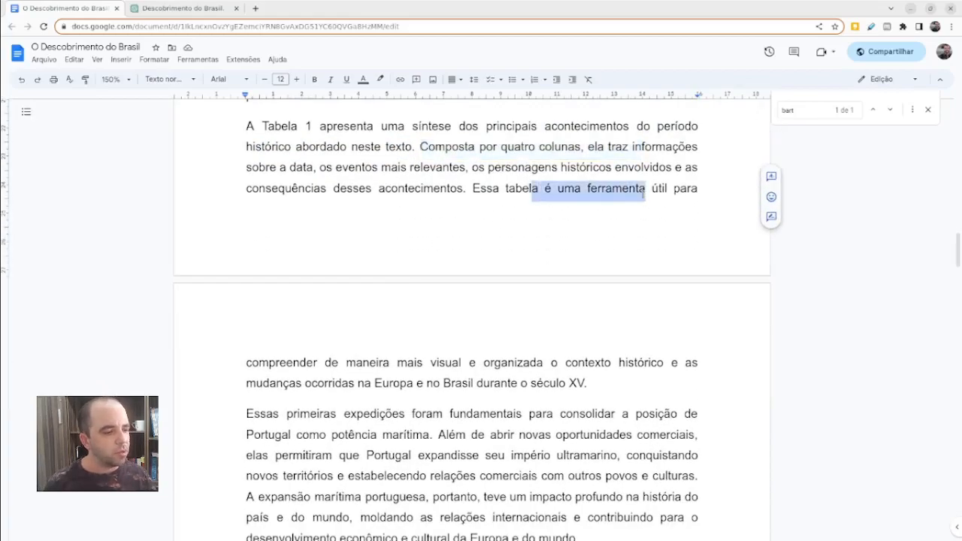
left_click(597, 390)
key("Return")
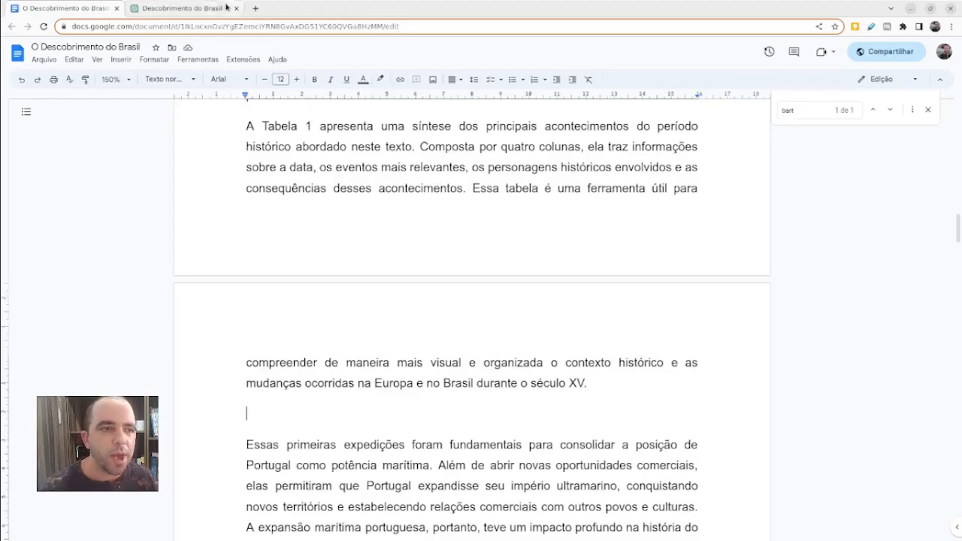
Copy the navigators table from ChatGPT, try pasting it into the document's empty paragraph, and undo the paste
left_click(188, 9)
left_click_drag(386, 118, 698, 192)
key("ctrl+c")
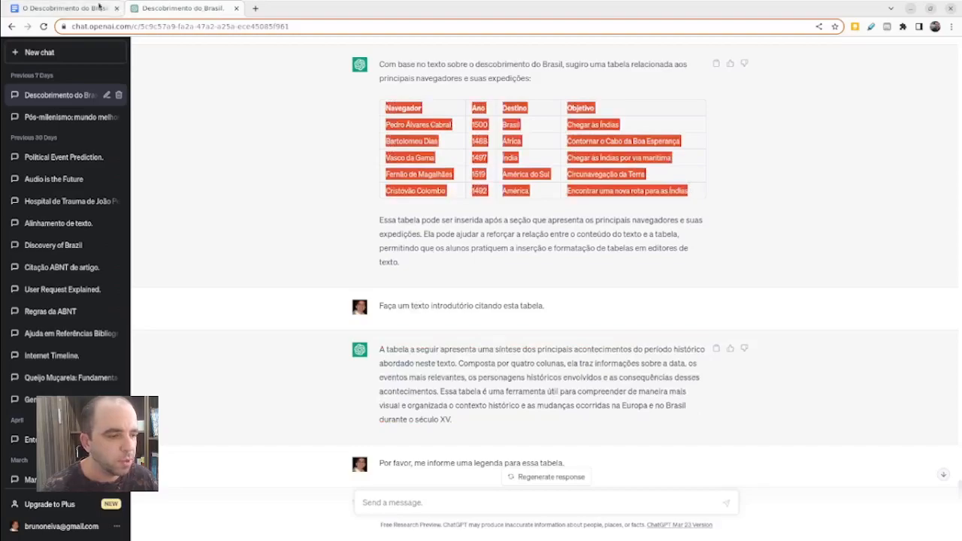
left_click(113, 9)
key("ctrl+v")
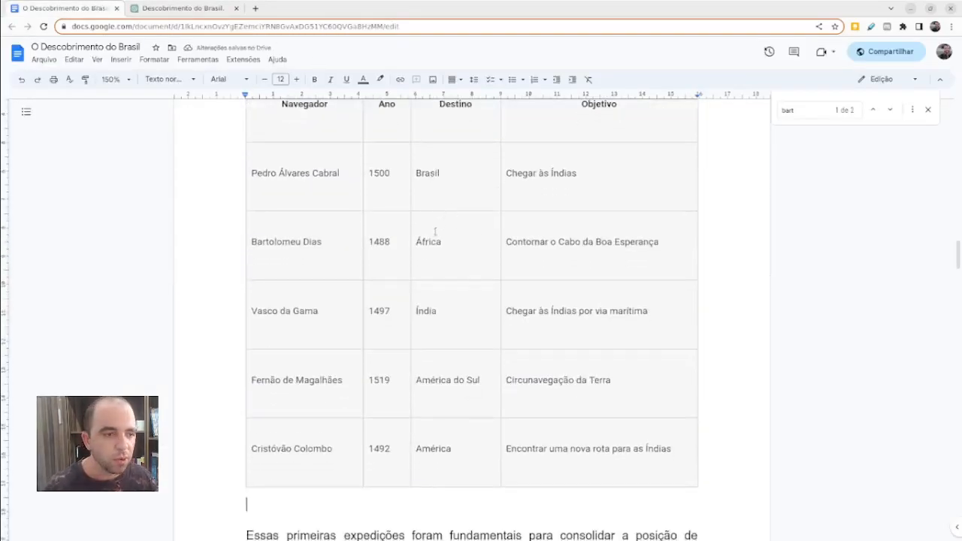
key("ctrl+z")
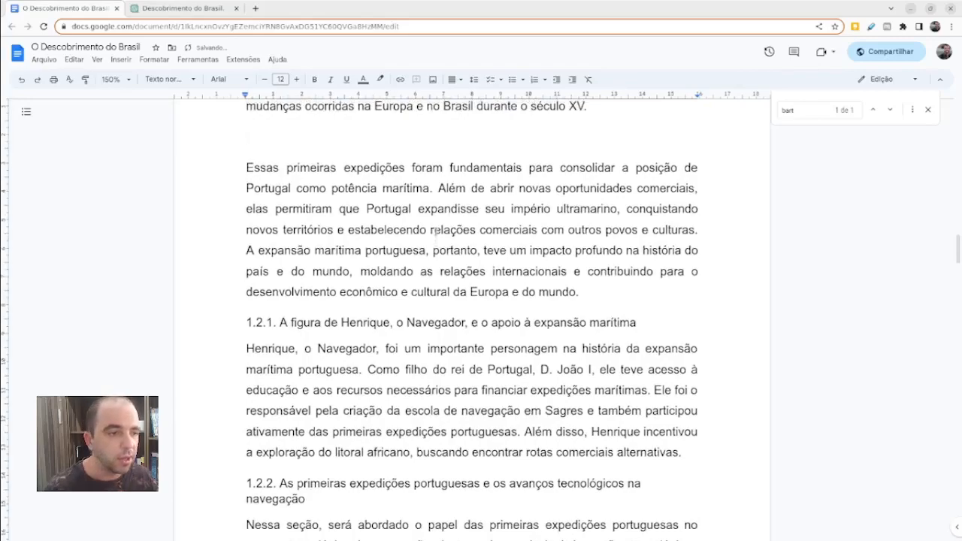
Try pasting the navigators table as unformatted text into the empty paragraph, and undo the paste
key("ctrl+shift+v")
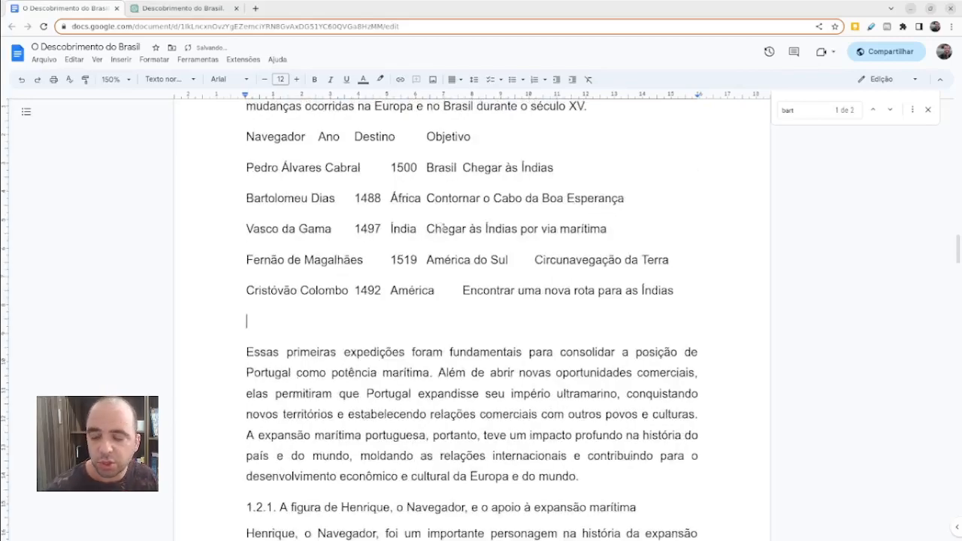
key("ctrl+z")
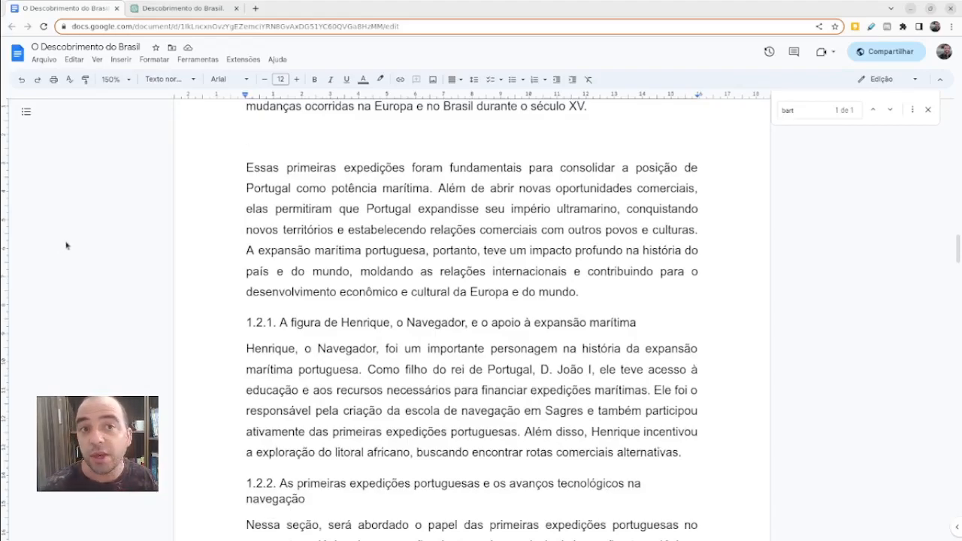
Check the size of ChatGPT's navigators table and insert an empty table of 4 columns and 6 rows below the introductory paragraph
left_click(130, 63)
mouse_move(130, 97)
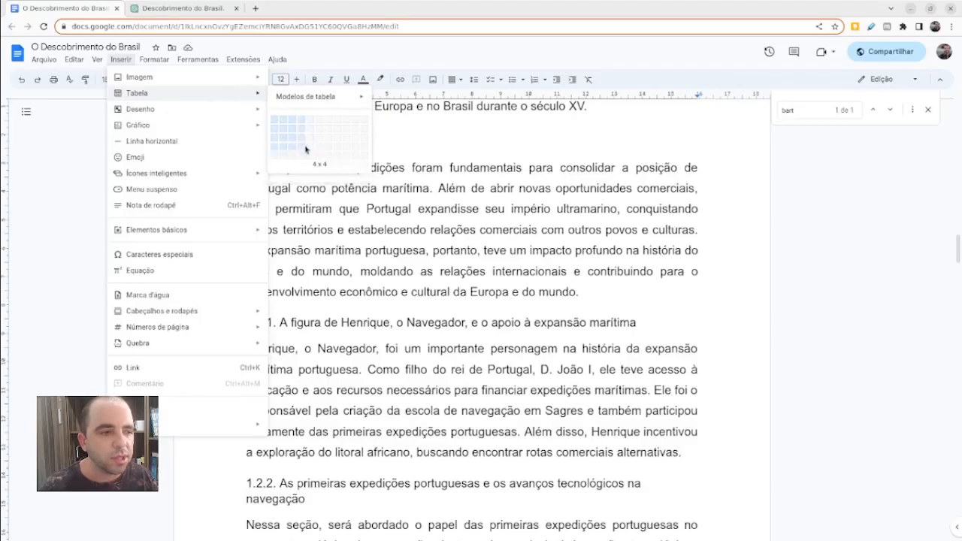
left_click(178, 6)
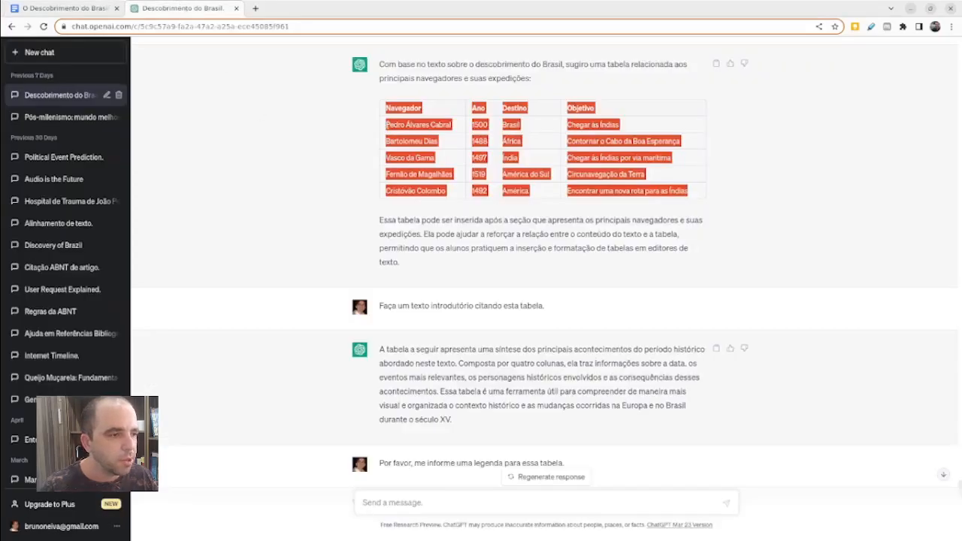
left_click(403, 109)
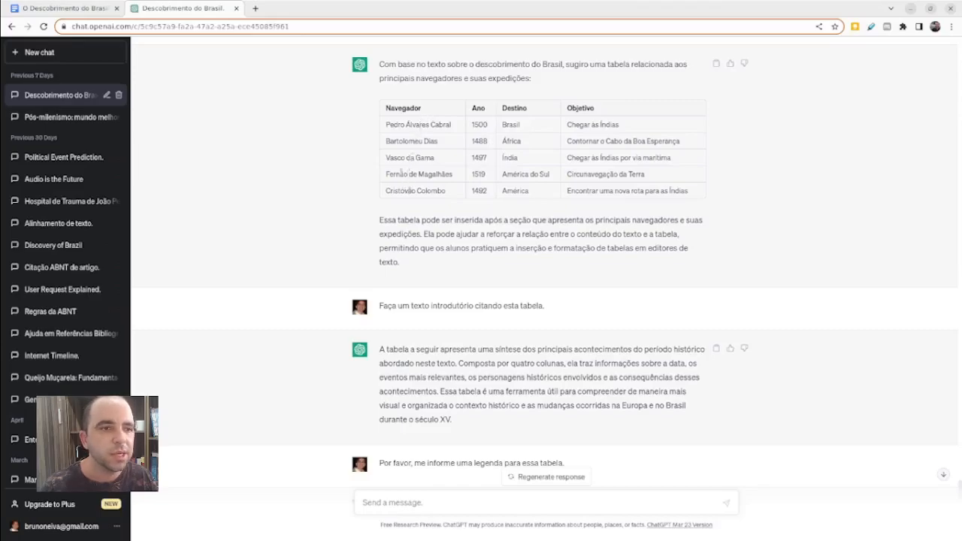
left_click(86, 8)
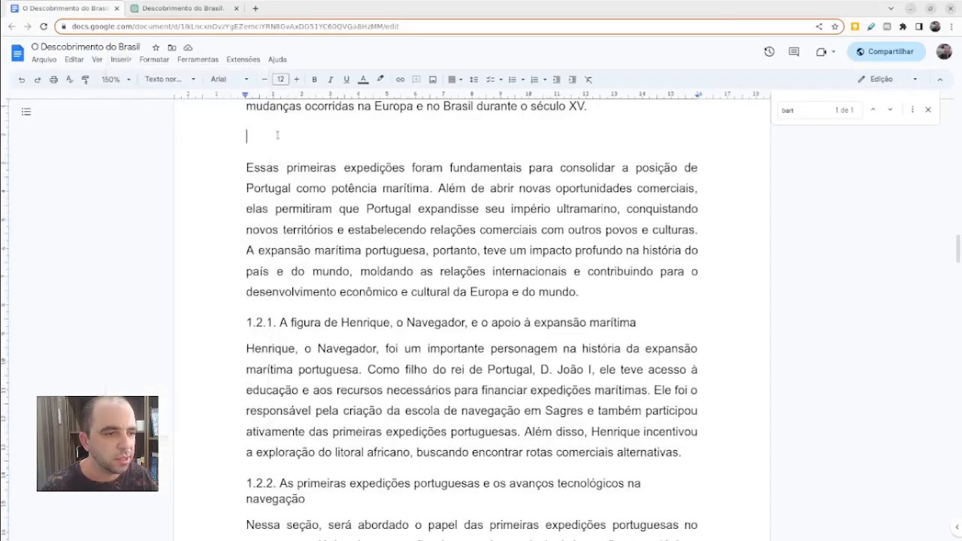
left_click(121, 60)
mouse_move(188, 93)
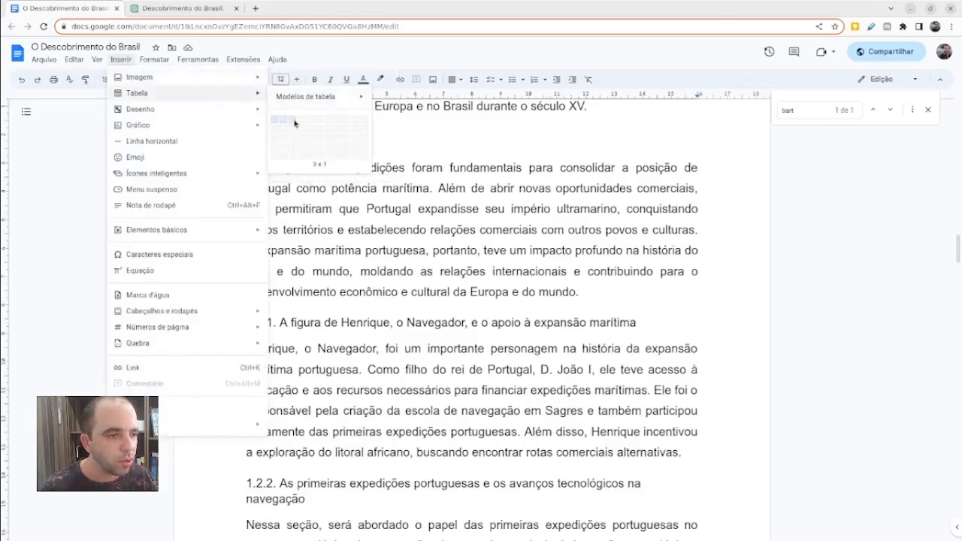
left_click(300, 165)
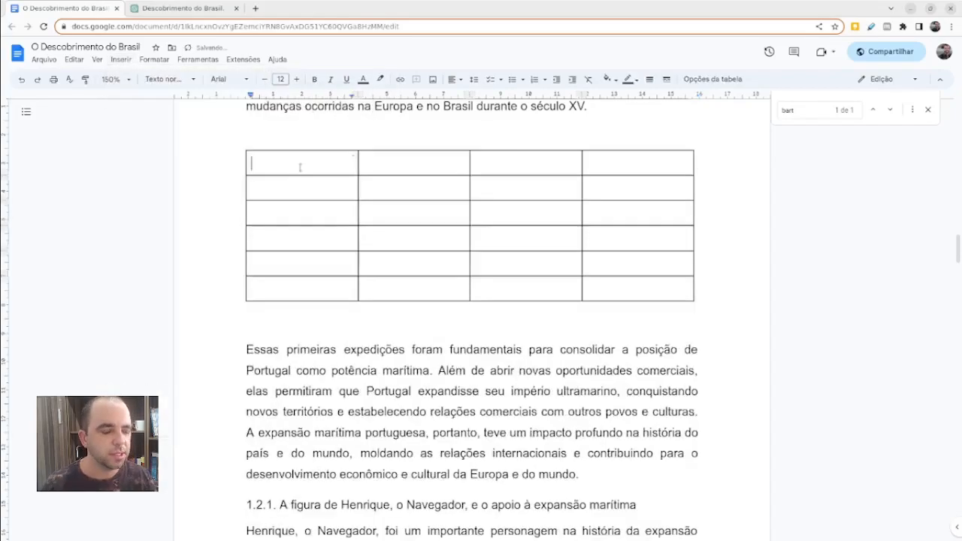
Try removing the empty paragraph between the introductory text and the table, and add it back
left_click(294, 126)
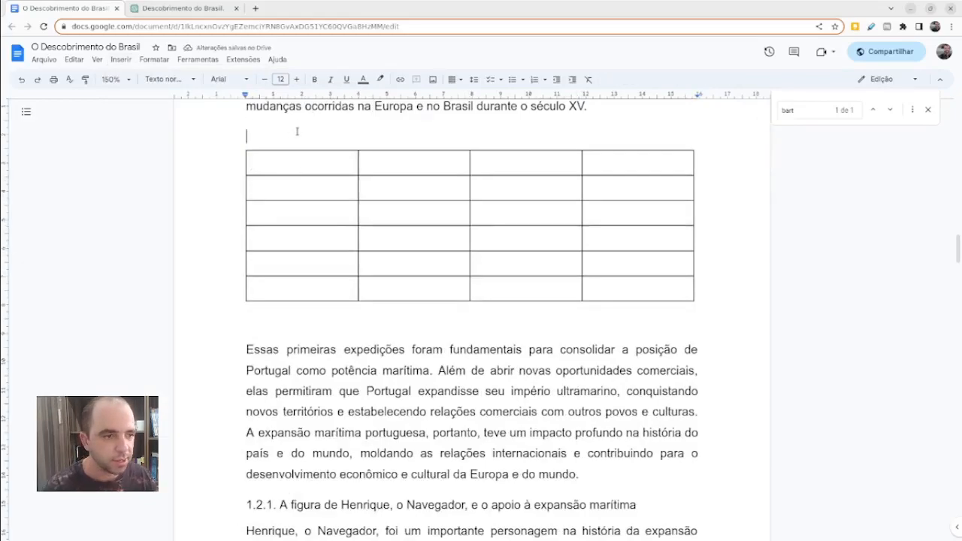
key("BackSpace")
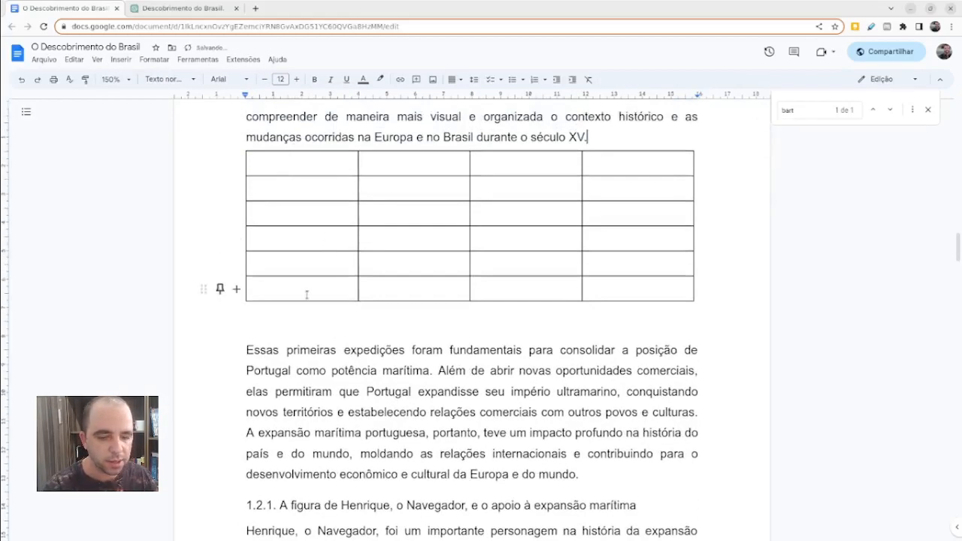
key("Return")
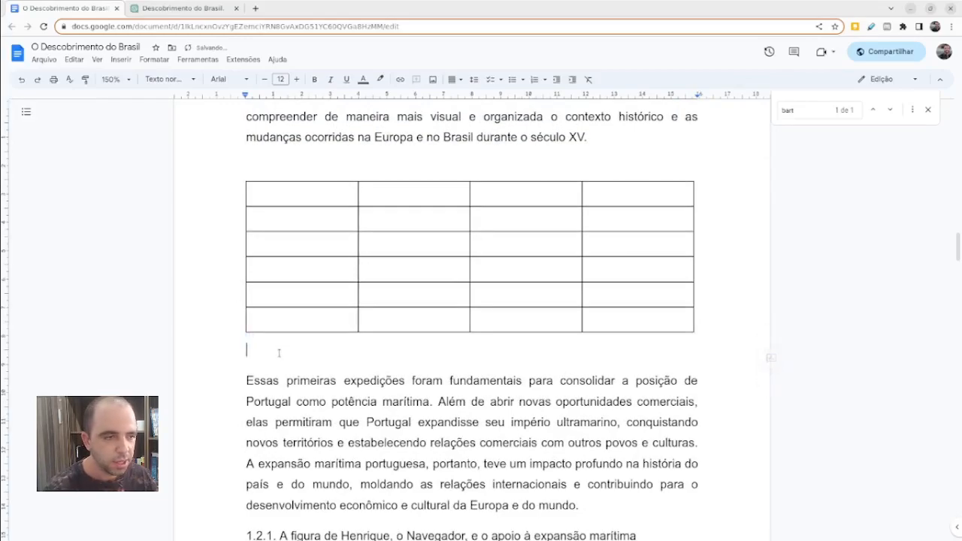
left_click(311, 197)
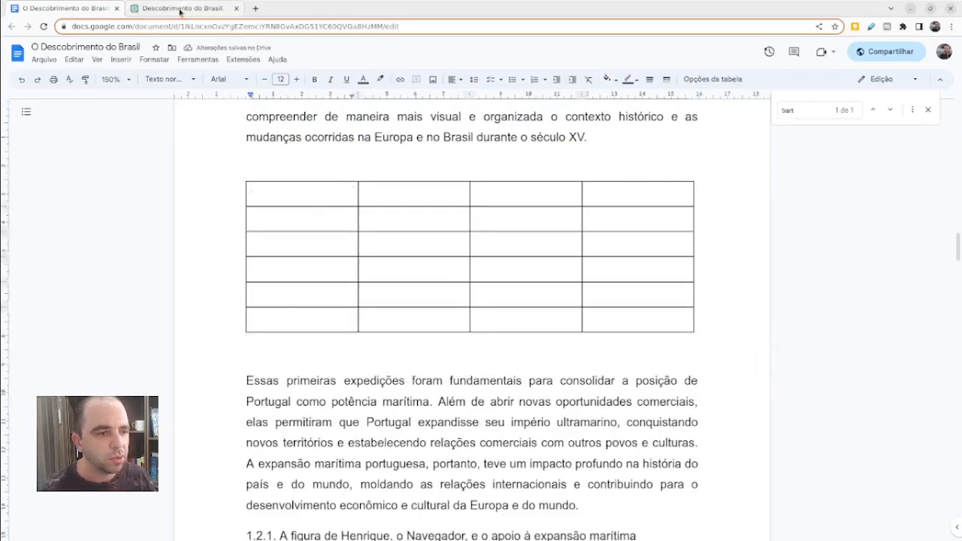
left_click(182, 8)
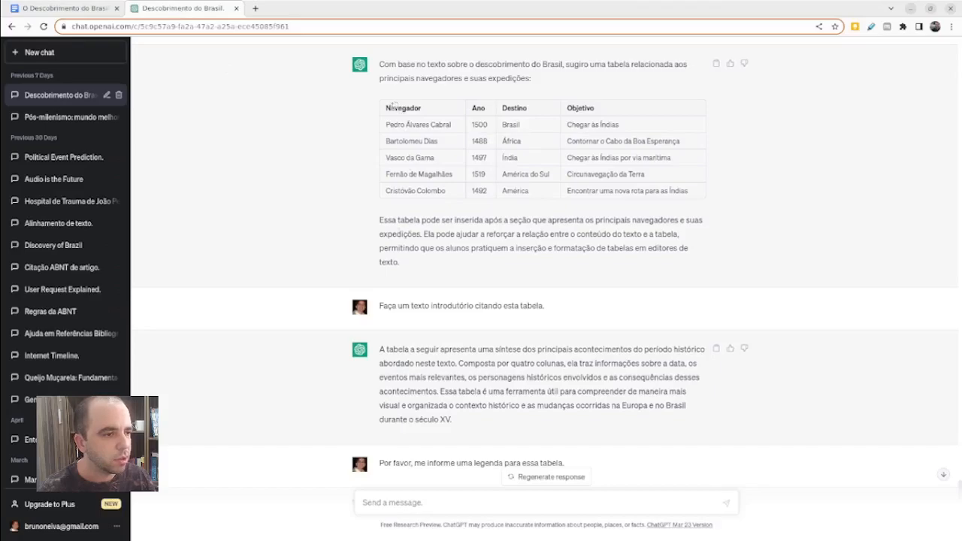
left_click_drag(386, 107, 702, 194)
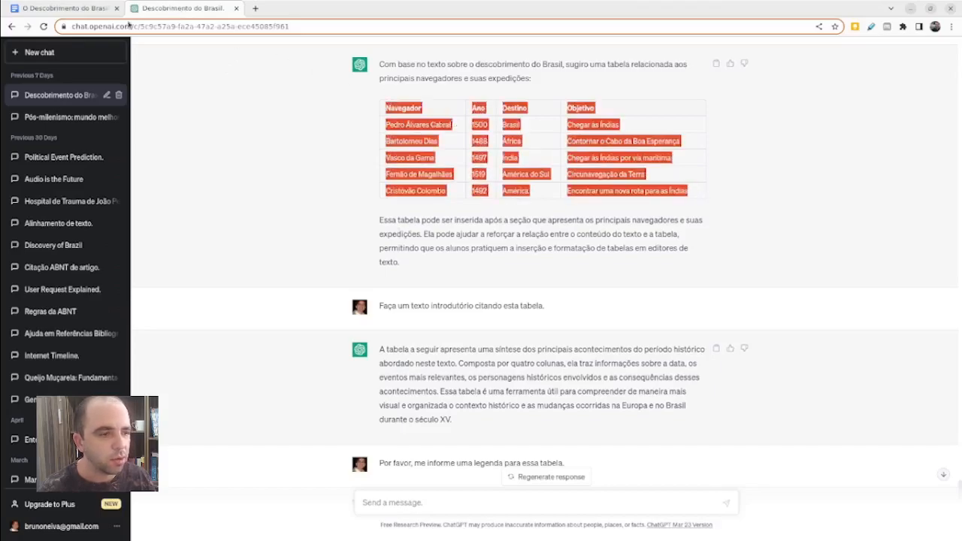
left_click(105, 8)
left_click(316, 350)
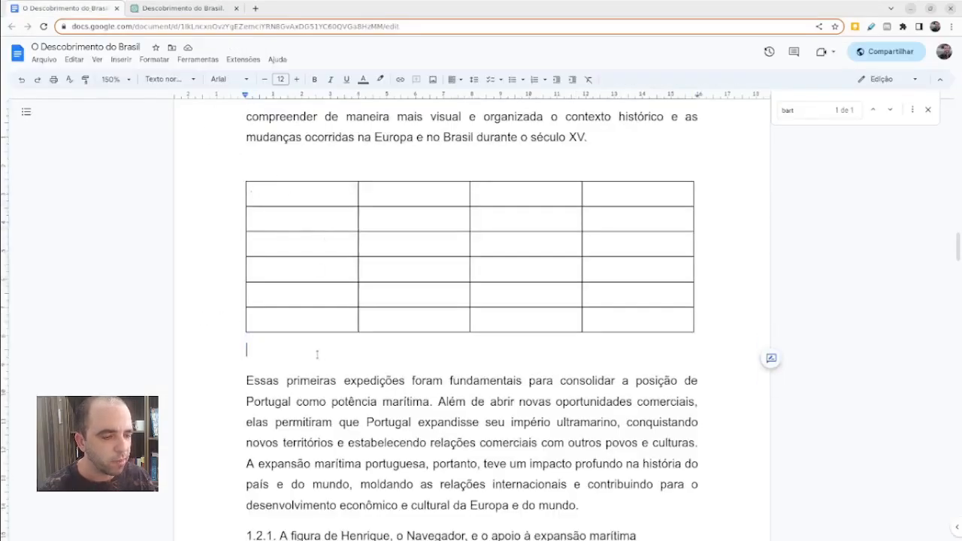
Move the ChatGPT conversation into its own window filling half the screen and bring the suggested navigators table into view
left_click(194, 9)
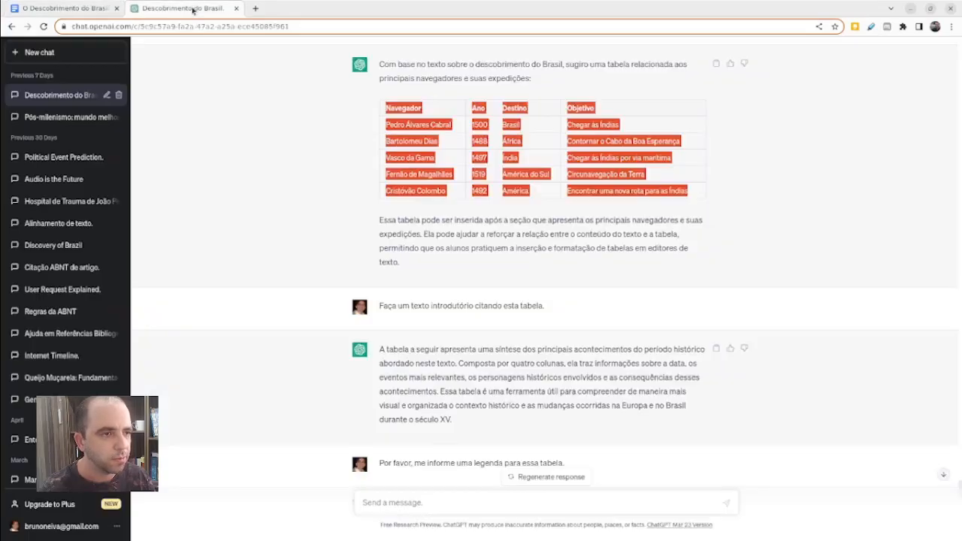
left_click_drag(281, 45, 960, 166)
scroll(751, 241, "down", 20)
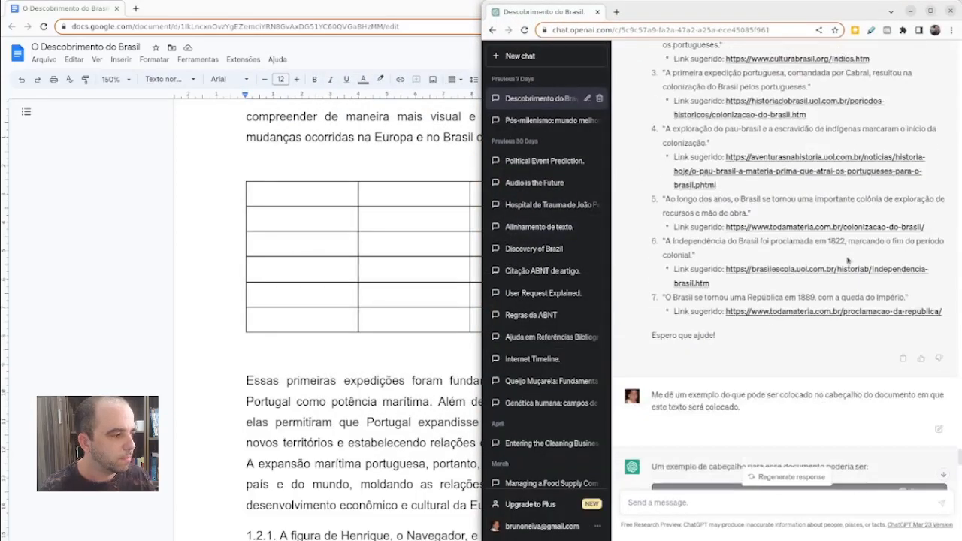
scroll(848, 261, "down", 10)
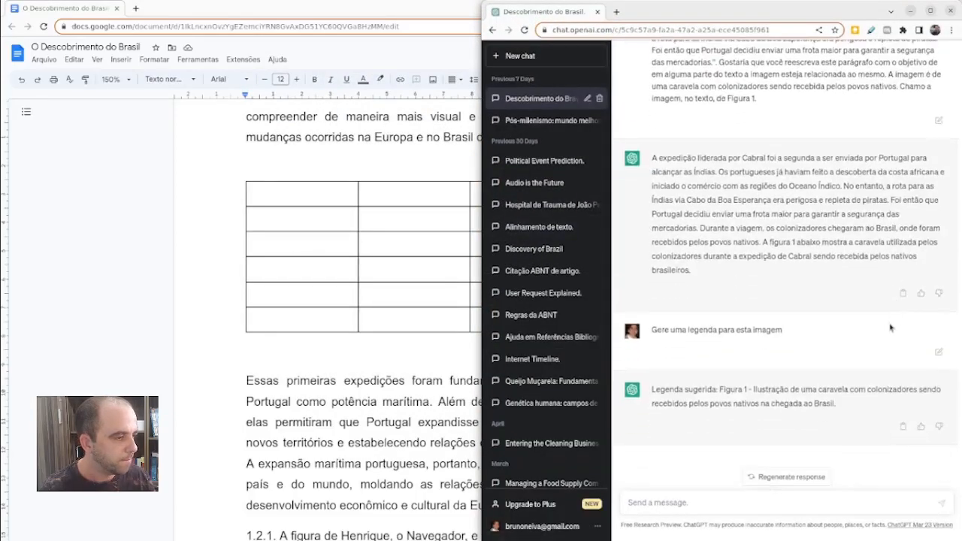
scroll(890, 326, "down", 8)
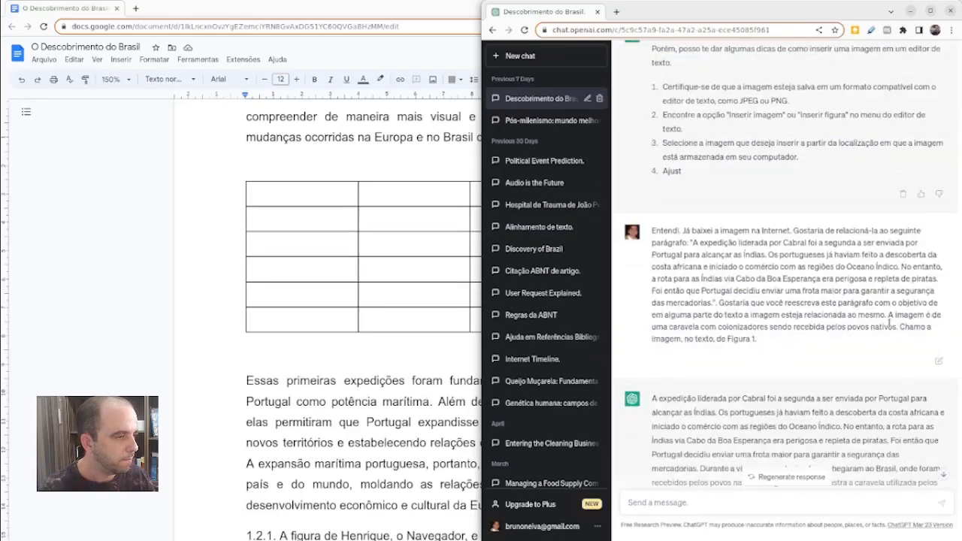
scroll(890, 327, "up", 12)
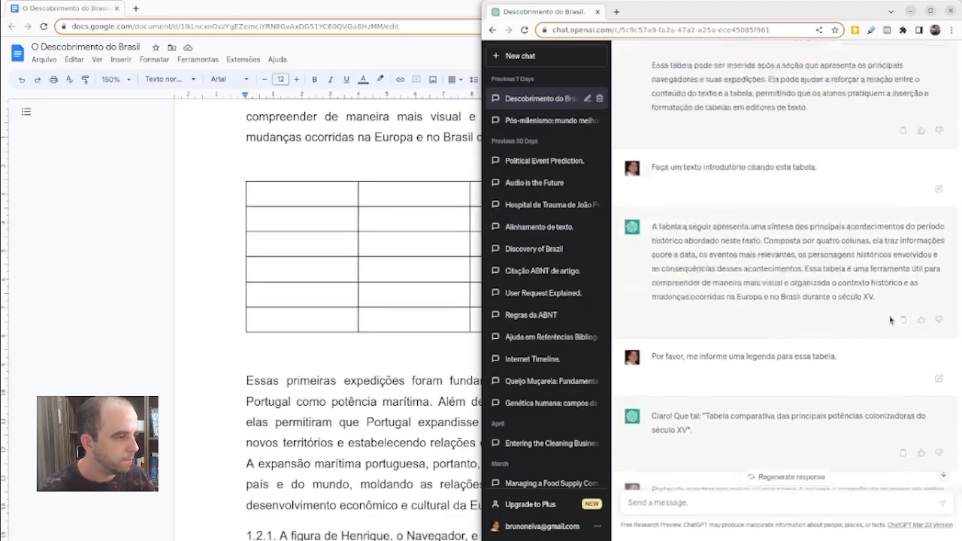
scroll(891, 321, "up", 1)
left_click(887, 318)
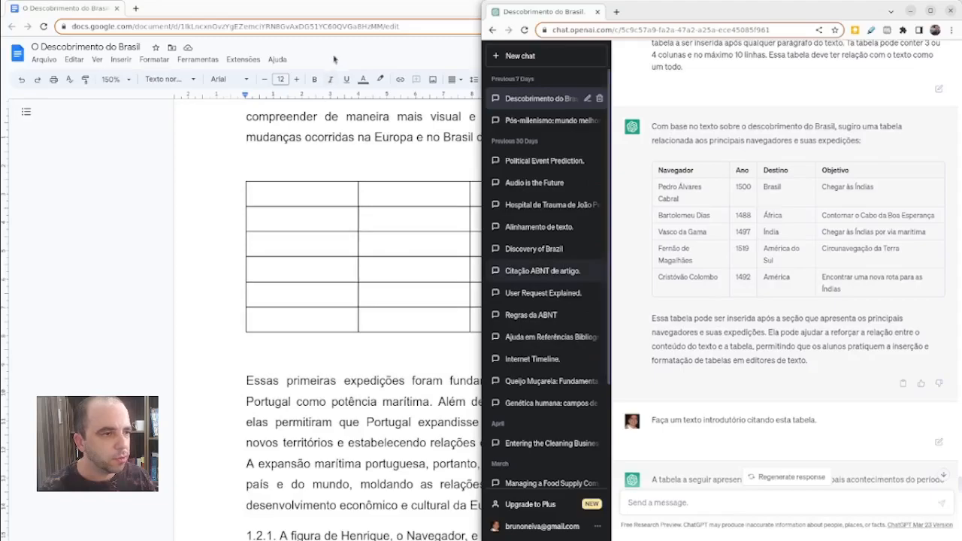
Place the document window beside the ChatGPT window and set its zoom to 125% so the whole empty table fits in view
double_click(357, 10)
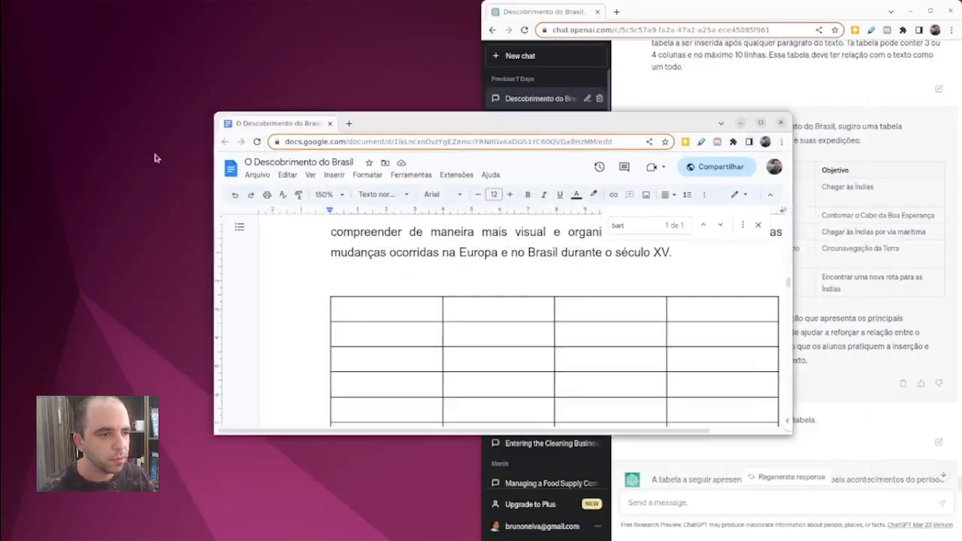
left_click_drag(372, 124, 0, 173)
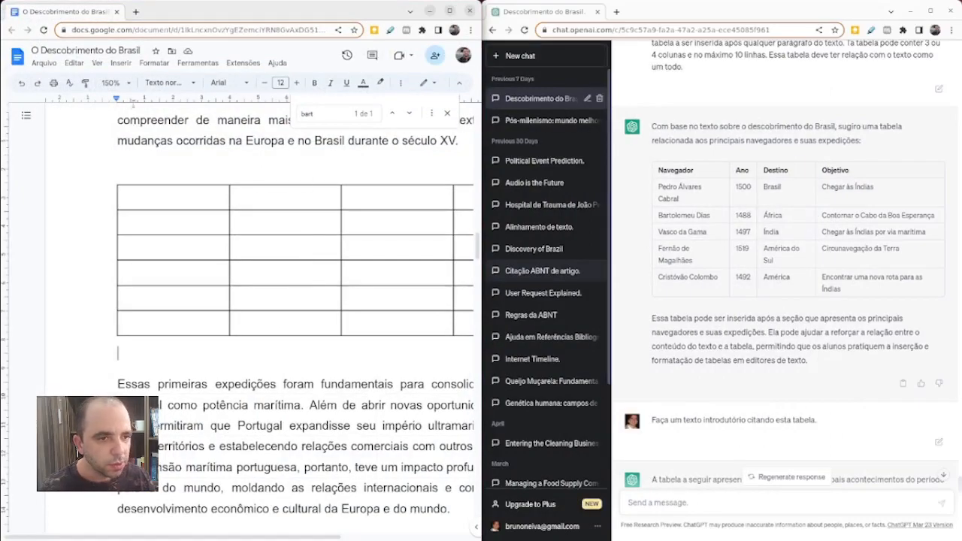
left_click(113, 83)
left_click(113, 196)
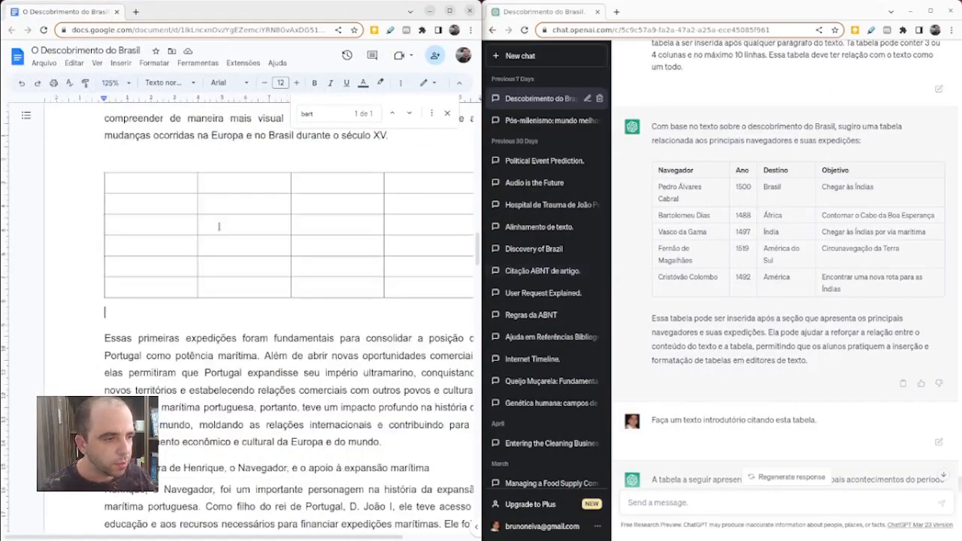
left_click_drag(197, 539, 239, 538)
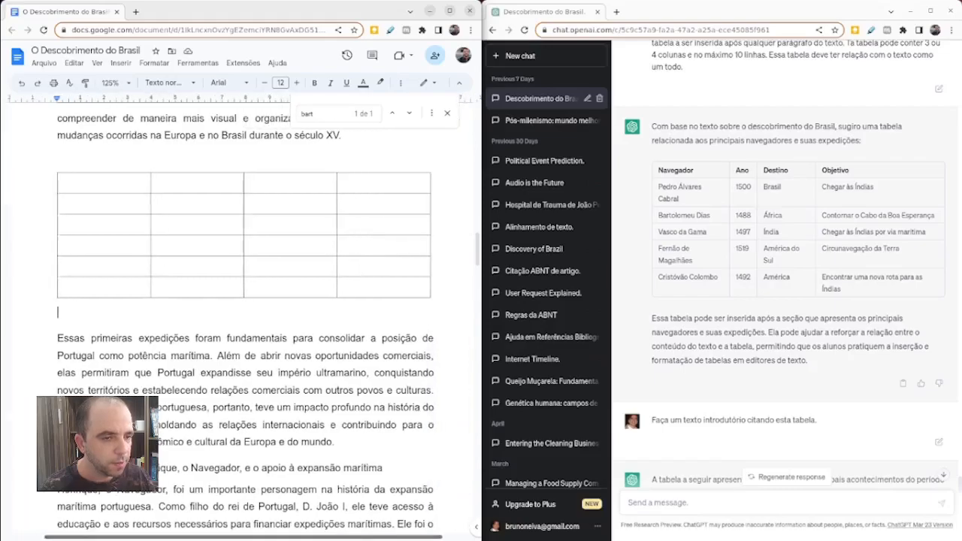
Fill the table's first row with the column headings Navegador, Ano, Destino and Objetivo
left_click(113, 182)
type("Navegador")
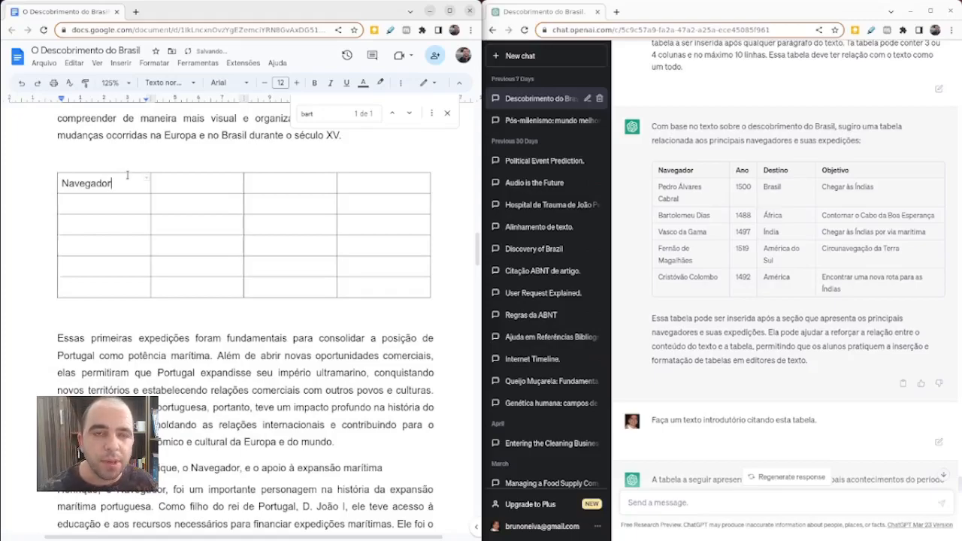
key("Tab")
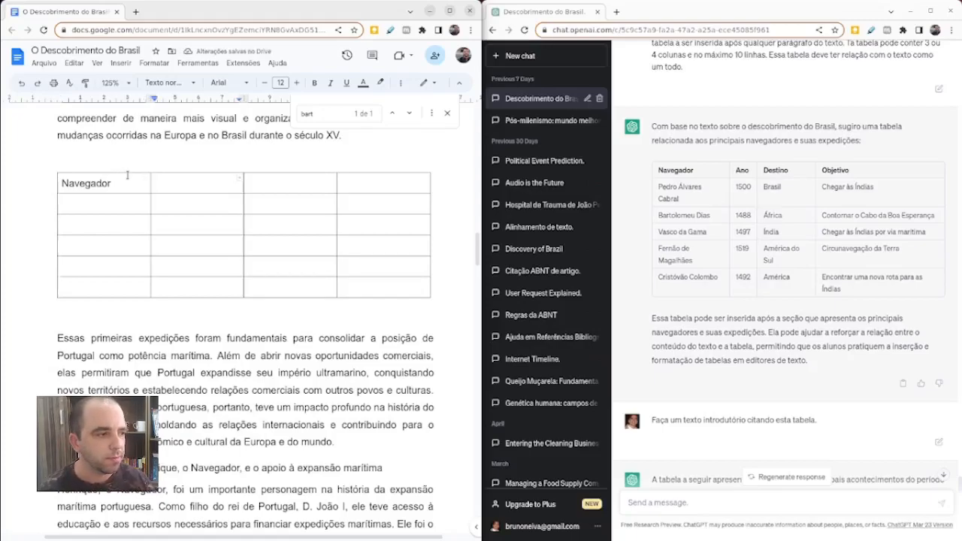
type("1")
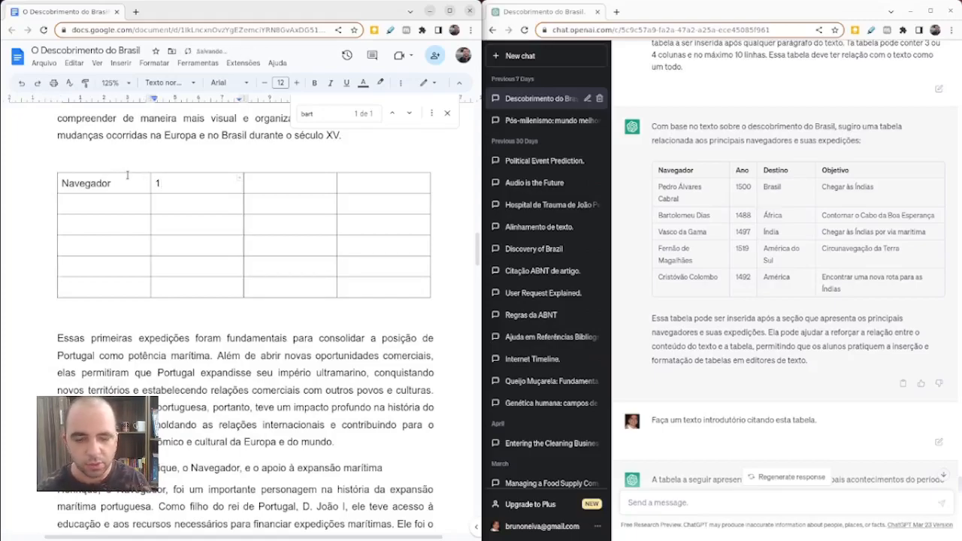
key("BackSpace")
type("Ano")
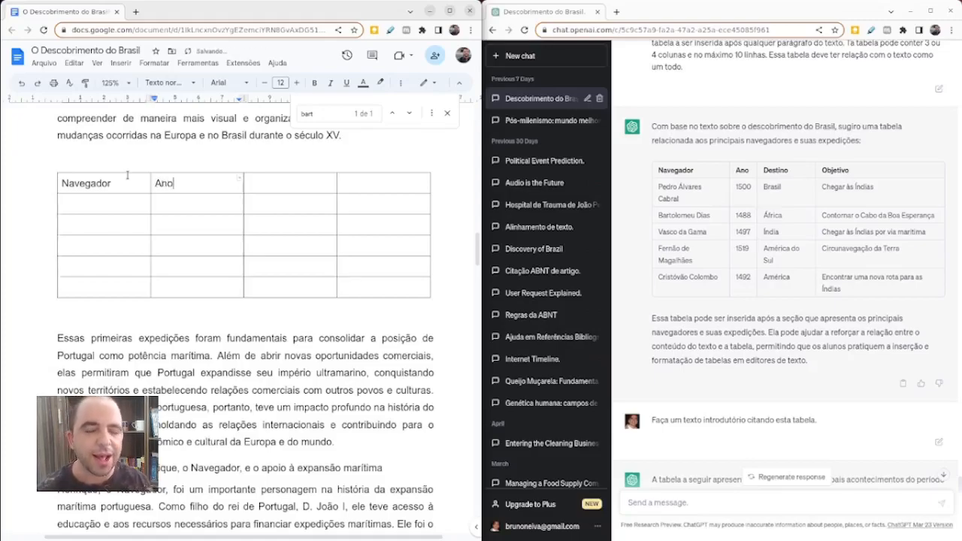
key("Tab")
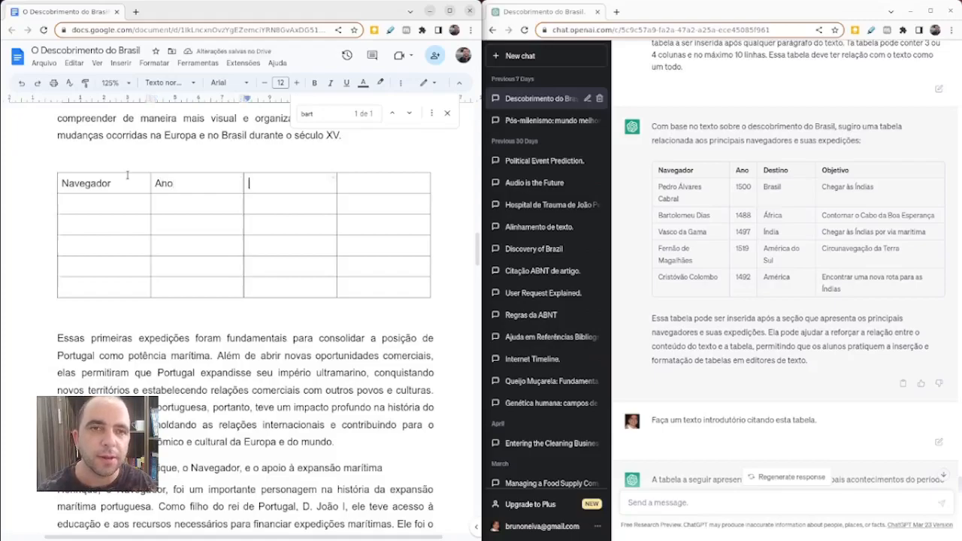
type("Destino")
key("Tab")
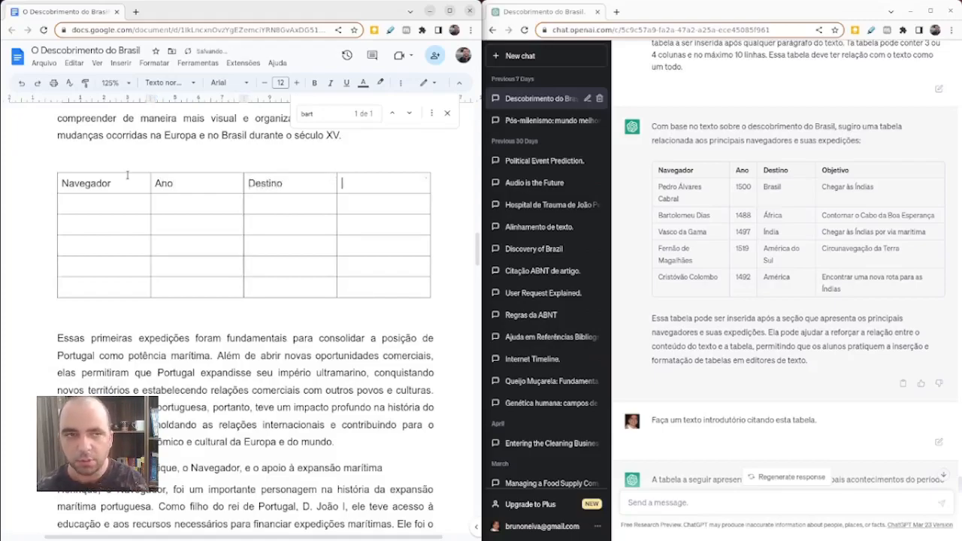
type("Objetivo")
key("Tab")
key("Right")
key("Right")
key("Down")
key("Left")
key("Left")
key("Down")
key("Right")
key("Up")
key("Up")
key("Right")
key("Up")
key("Down")
key("Left")
key("Left")
key("Left")
key("Right")
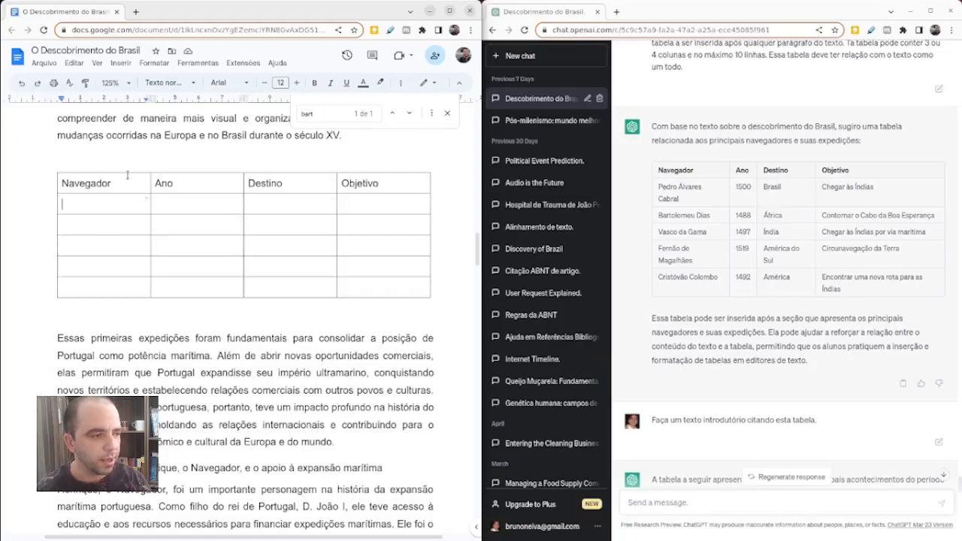
Fill the table's first data row with Pedro Álvares Cabral, 1500, Brasil and Chegar às Índias
type("Pedro Á")
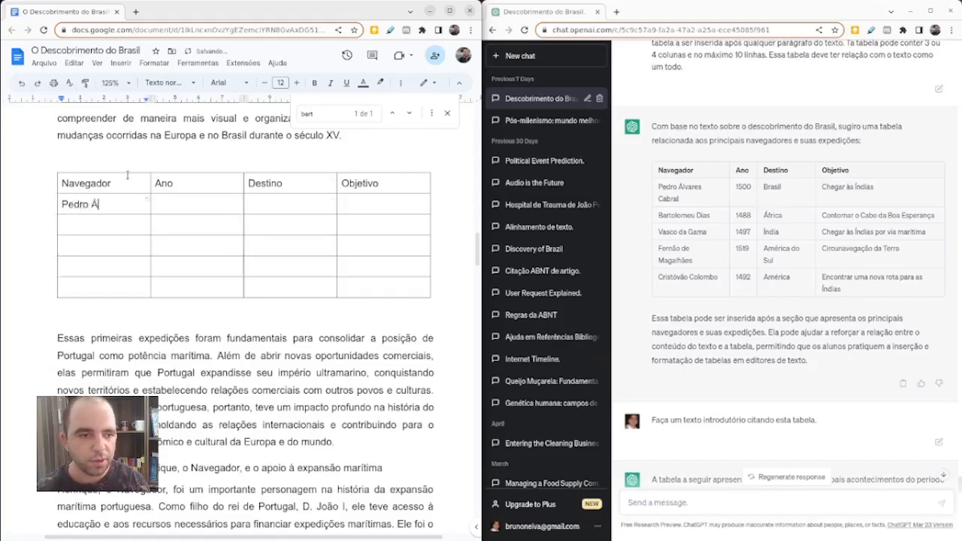
type("lvares Cabral")
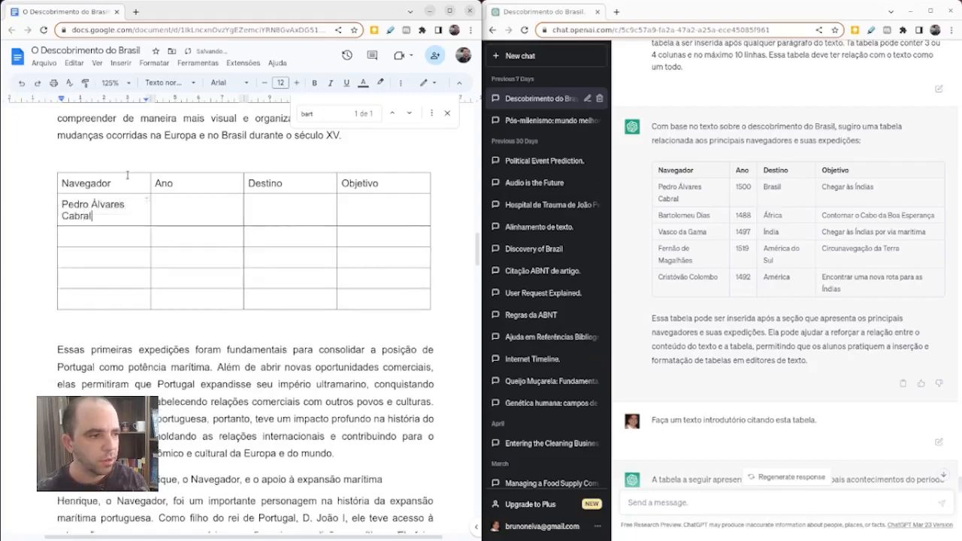
key("Tab")
type("1500")
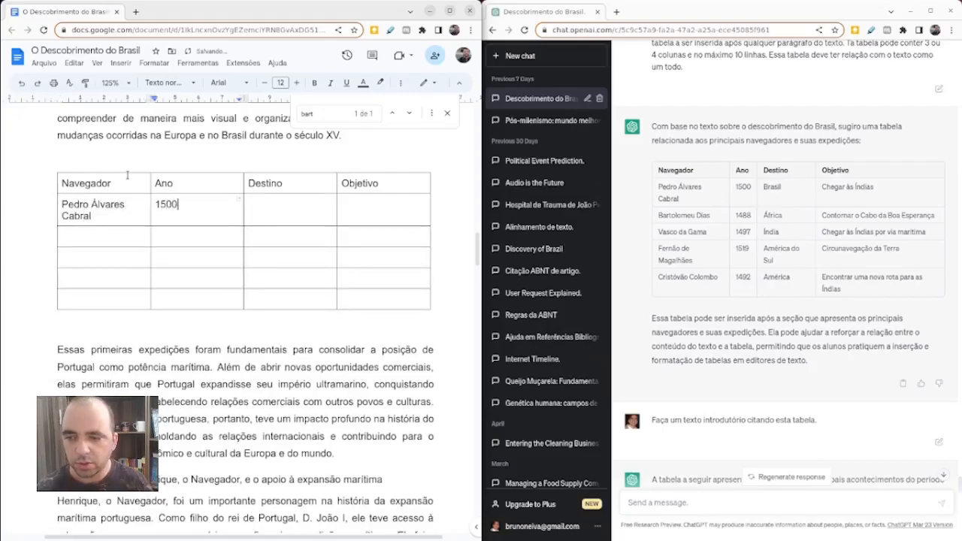
left_click(286, 212)
type("Brasil")
key("Tab")
type("Chegar ")
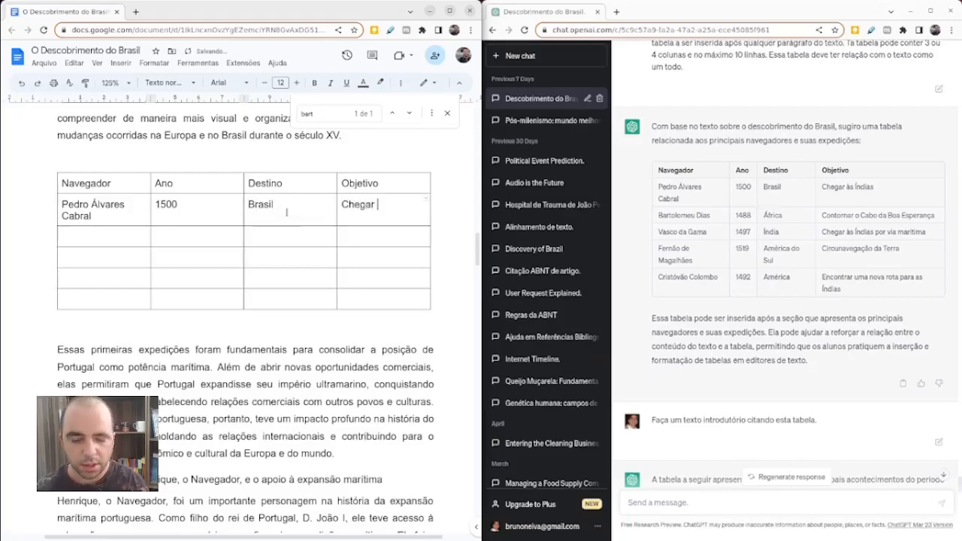
type("às Índias")
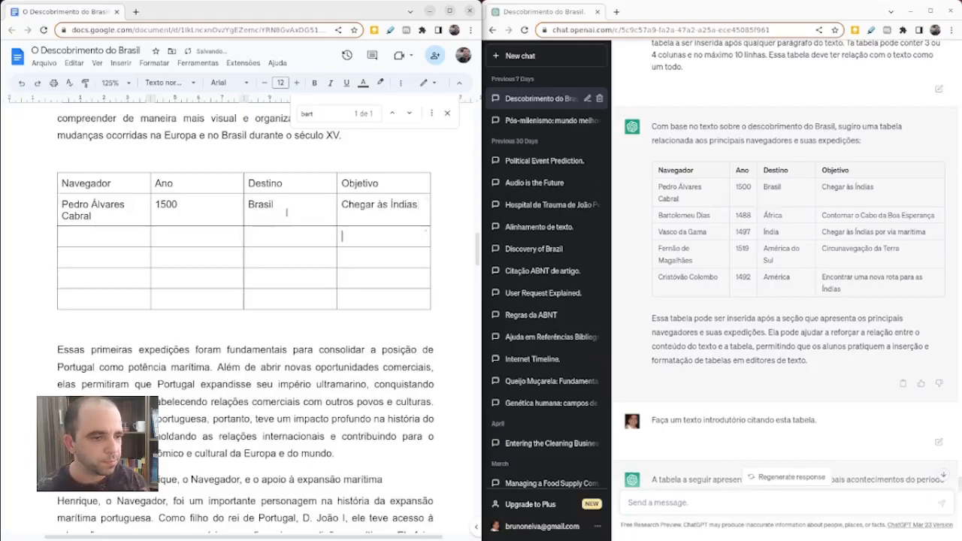
Fill the remaining Navegador cells with Bartolomeu Dias, Vasco da Gama, Fernão de Magalhães and Cristóvão Colombo
key("Tab")
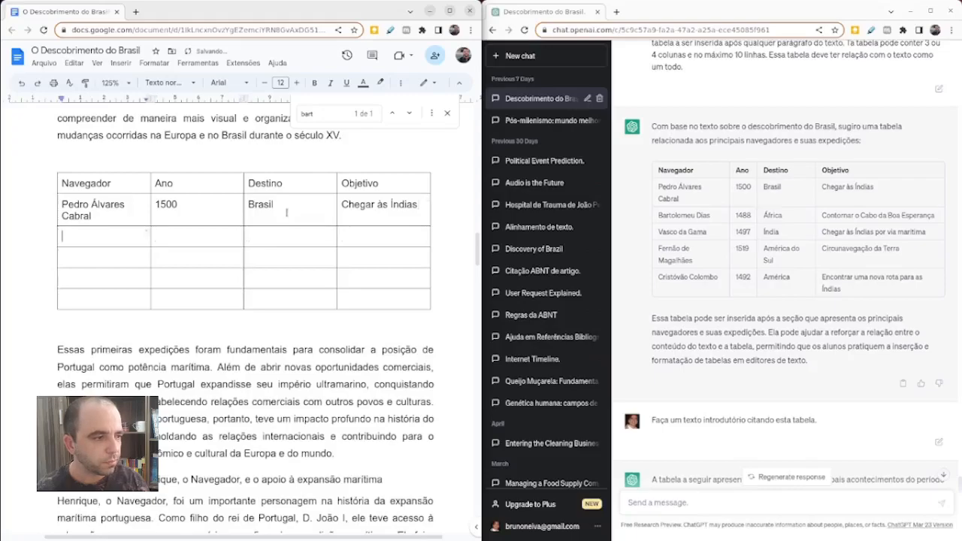
type("Bartolom")
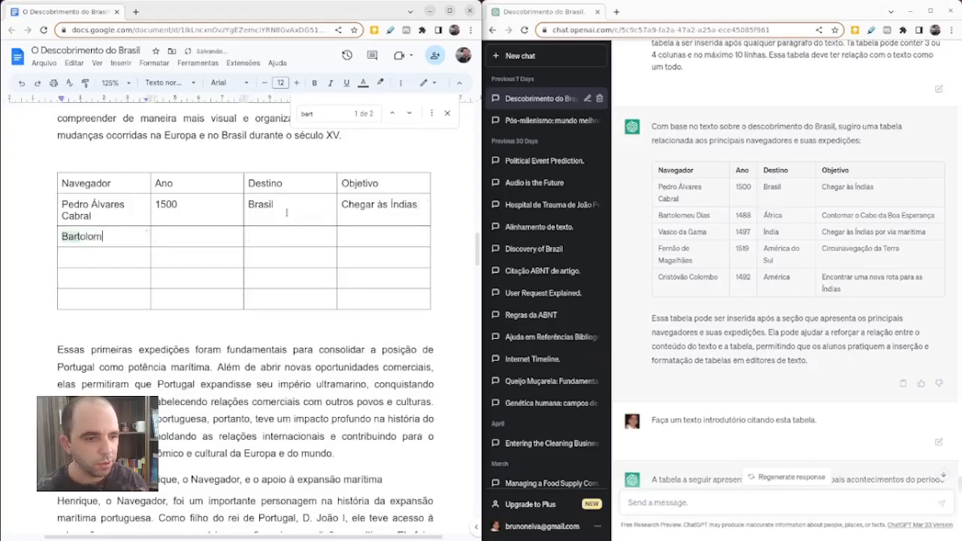
type("eu Dias")
key("Down")
type("Vasco da Gama")
type("Fernão d")
type("e Magalh")
type("ã")
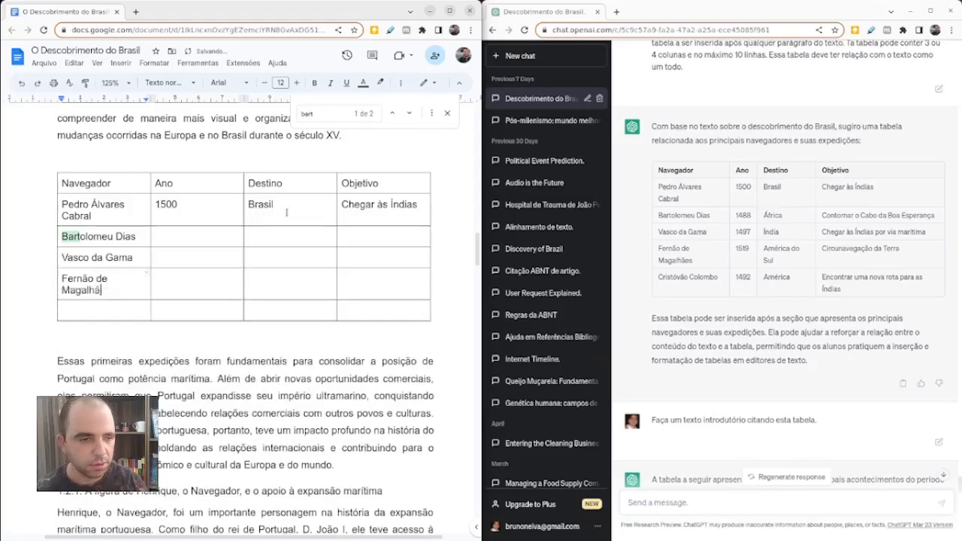
type("esCristóva")
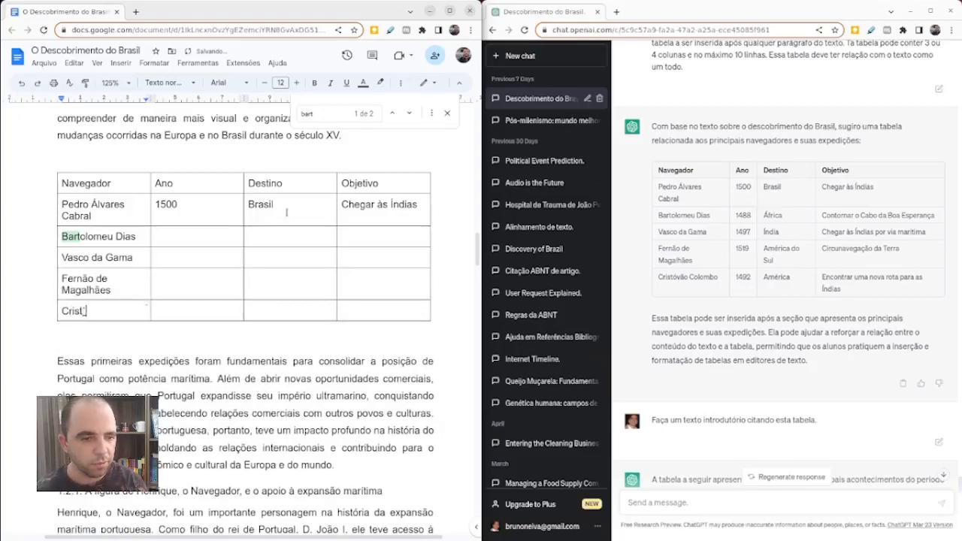
key("BackSpace")
key("BackSpace")
type("ão Colombo")
Enter the years 1488, 1497, 1519 and 1492 in the Ano column for the remaining four navigators
key("Tab")
key("Up")
key("Up")
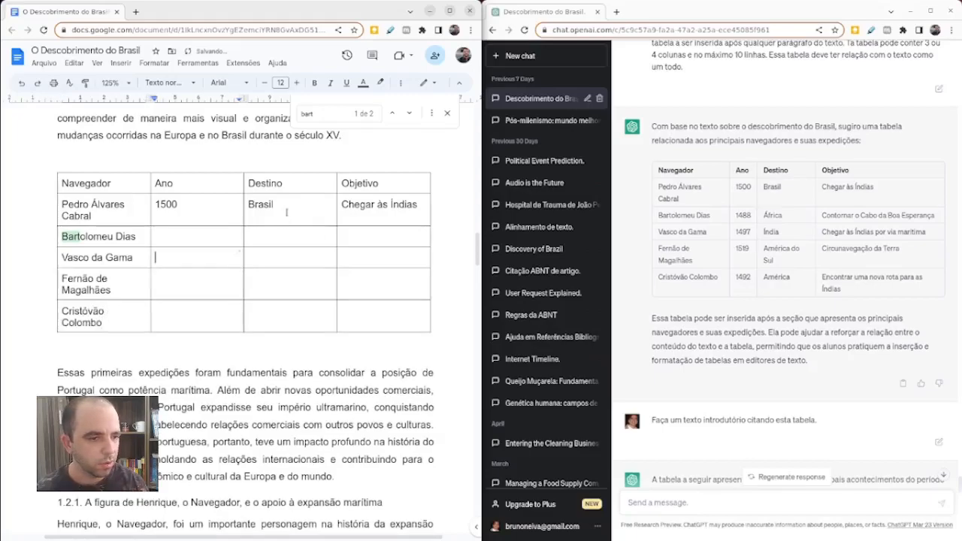
type("1488")
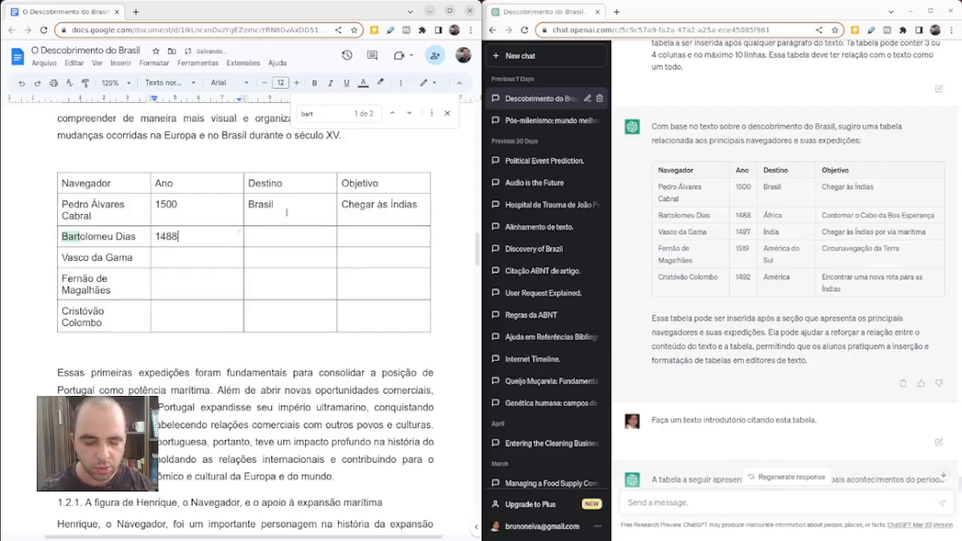
type("1497")
key("Down")
type("1519")
key("Down")
type("1492")
Fill the Destino column from Bartolomeu Dias downward with África, Índia, América do Sul and América
key("Tab")
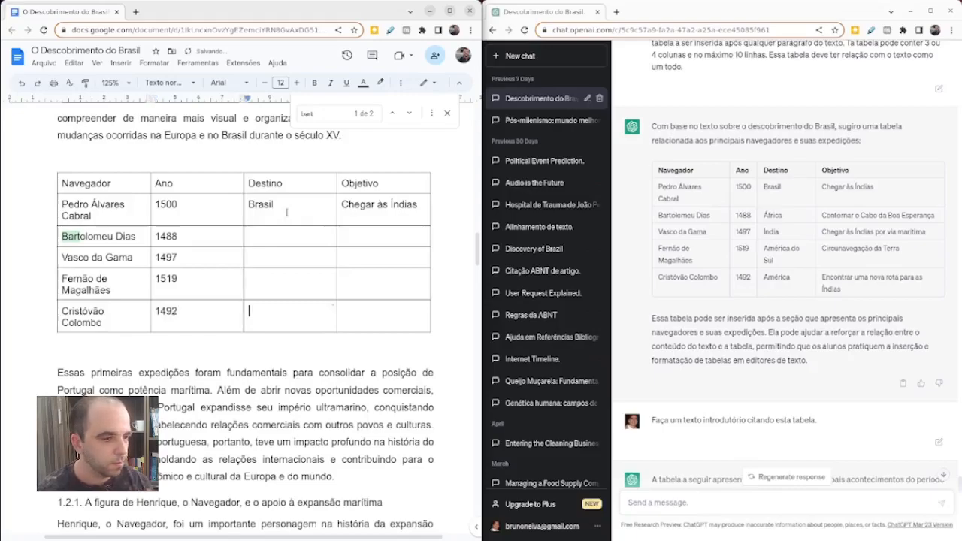
type("Áfri")
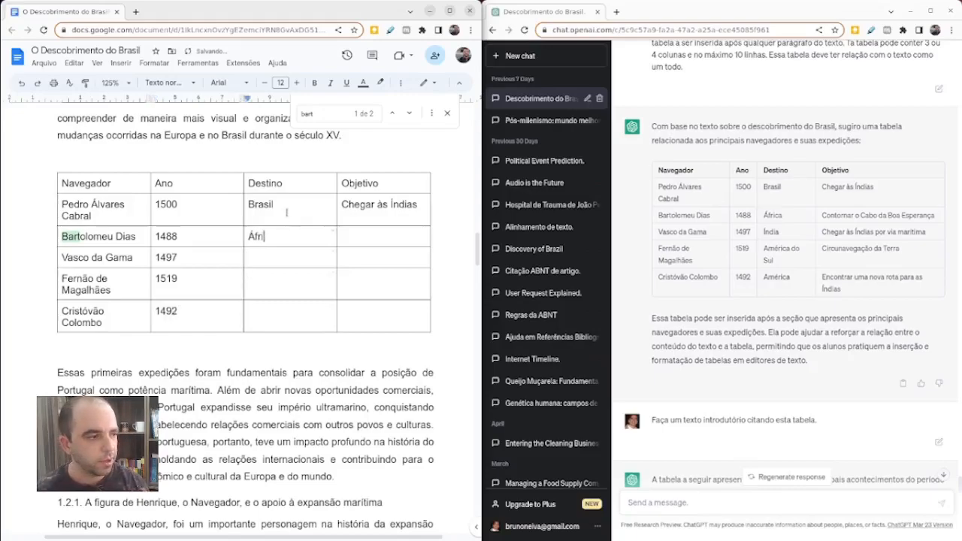
type("caÍndia")
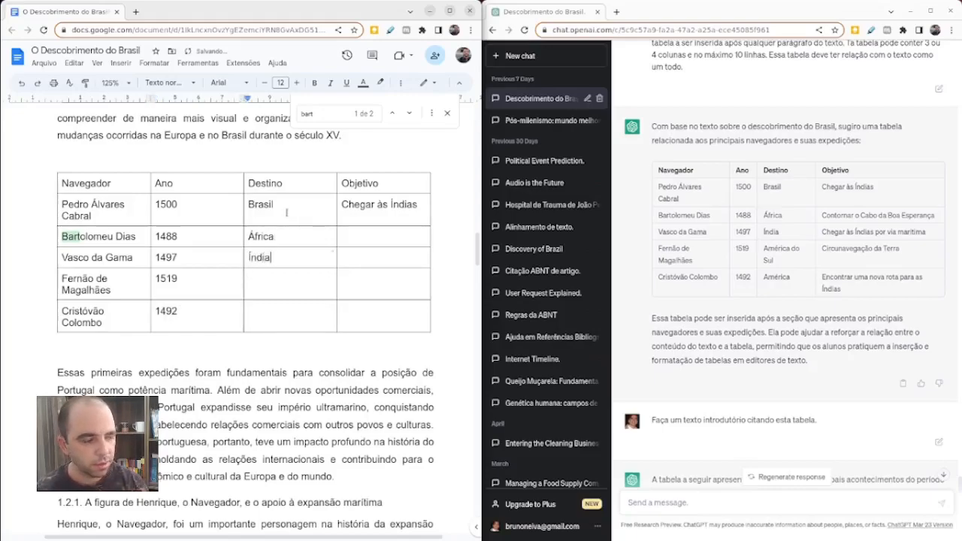
type("Amériuc")
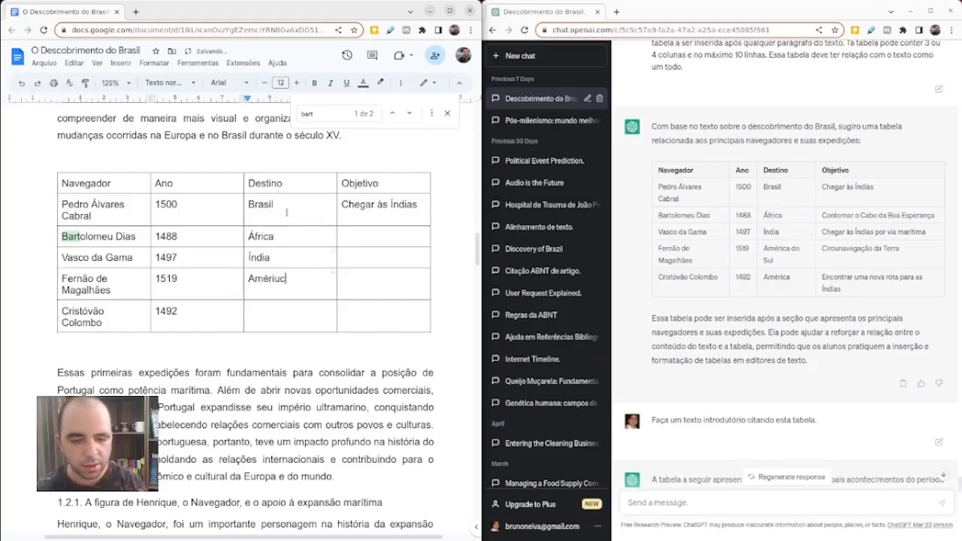
key("BackSpace")
key("BackSpace")
type("ca do Sul")
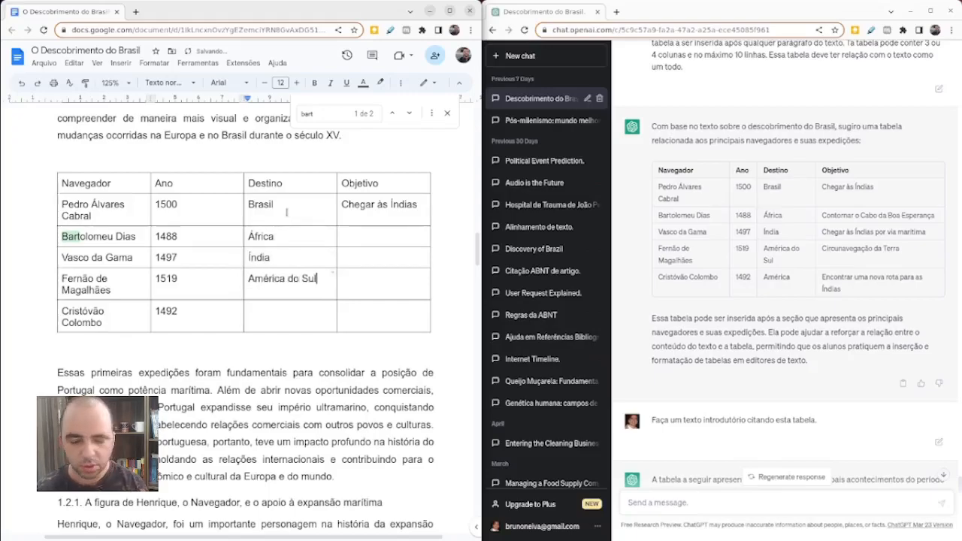
key("Down")
type("América")
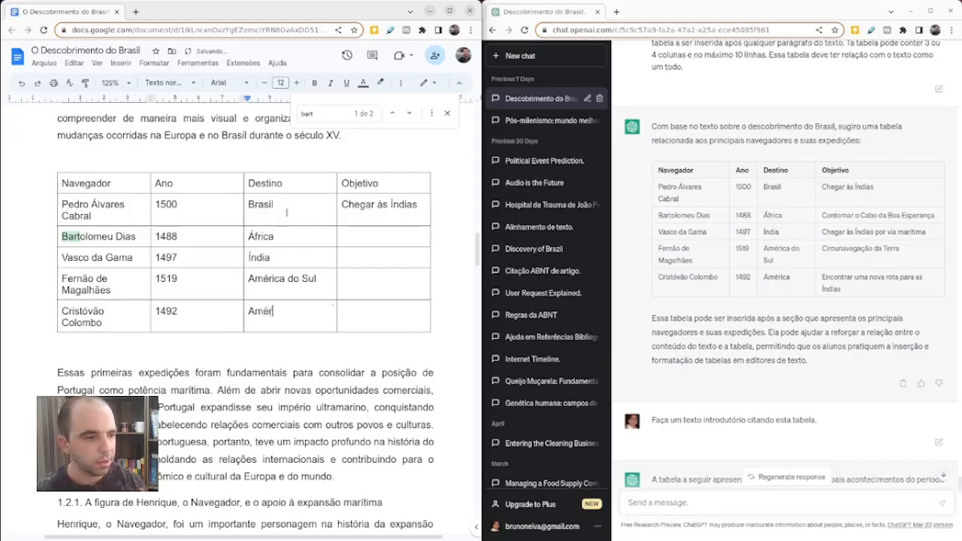
Enter the Objetivo "Contornar o Cabo da Boa Esperança" for Bartolomeu Dias and "Chegar às Índias por via marítima" for Vasco da Gama
key("Tab")
key("Up")
key("Up")
key("Up")
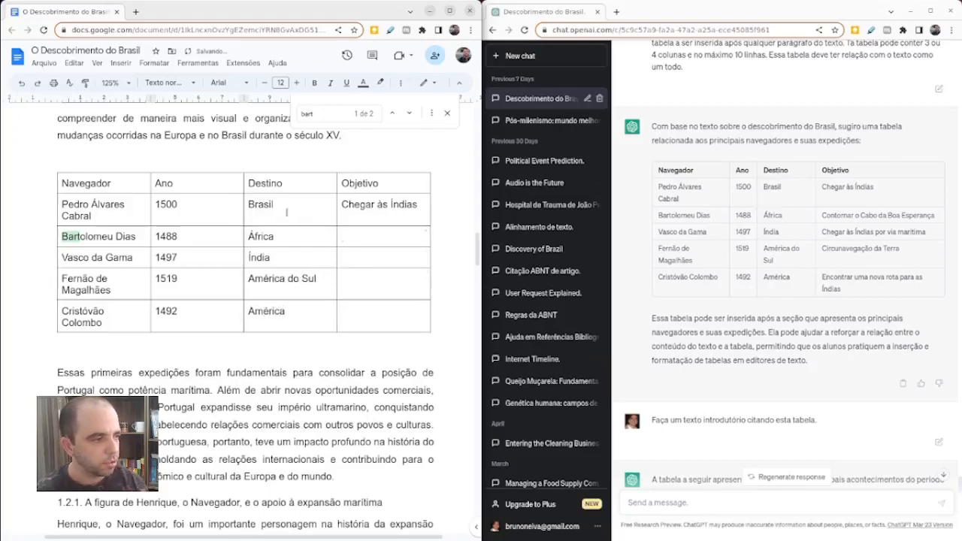
type("Contornar ")
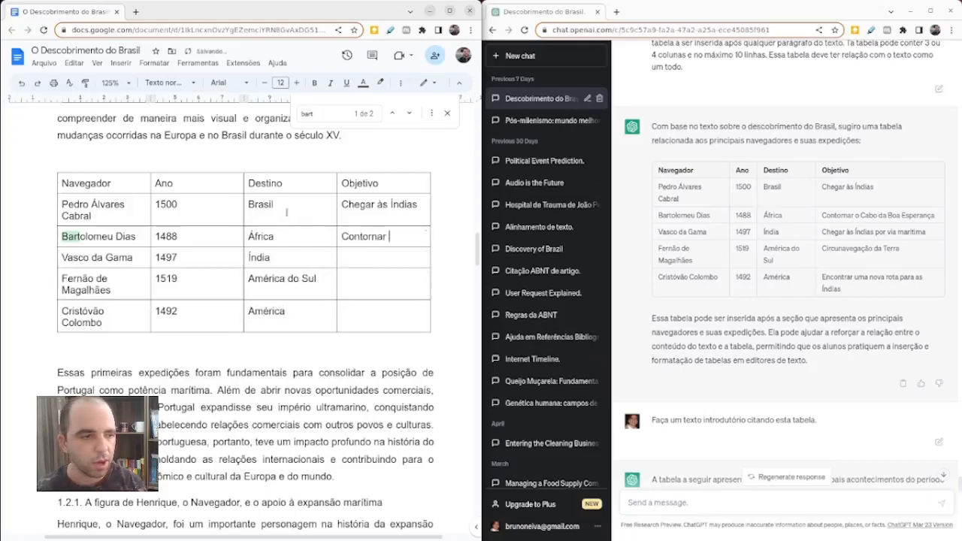
type("o Cabo da Boa Esperan")
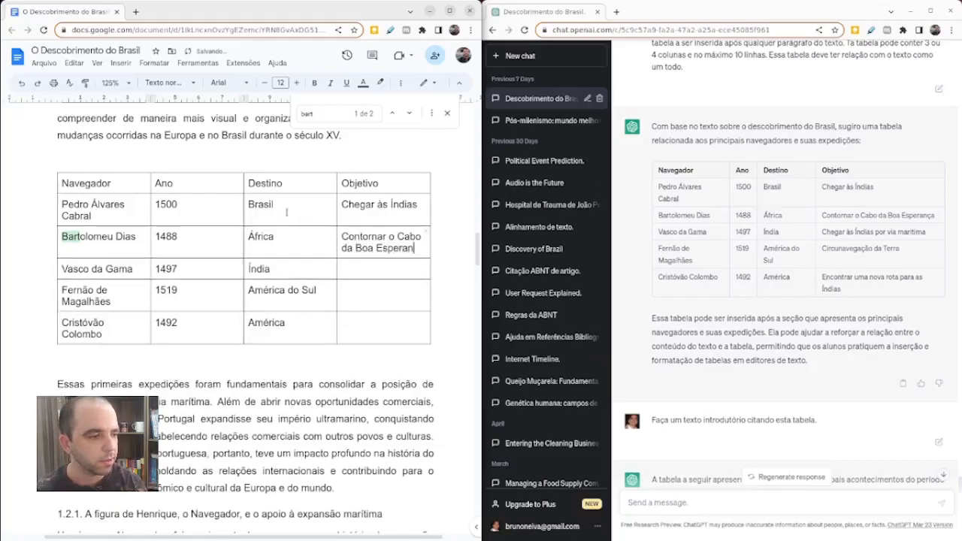
type("çaCgega")
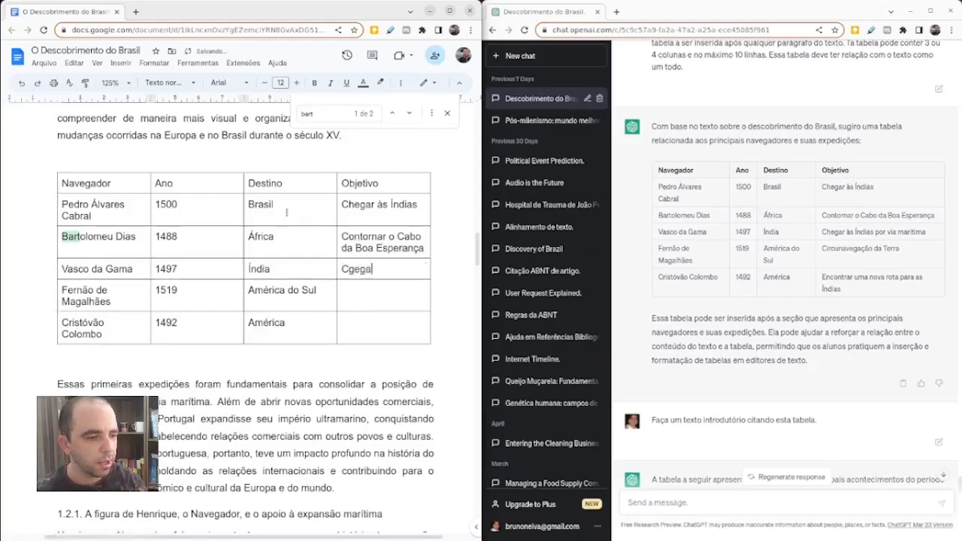
key("BackSpace")
key("BackSpace")
key("BackSpace")
type("hegar ")
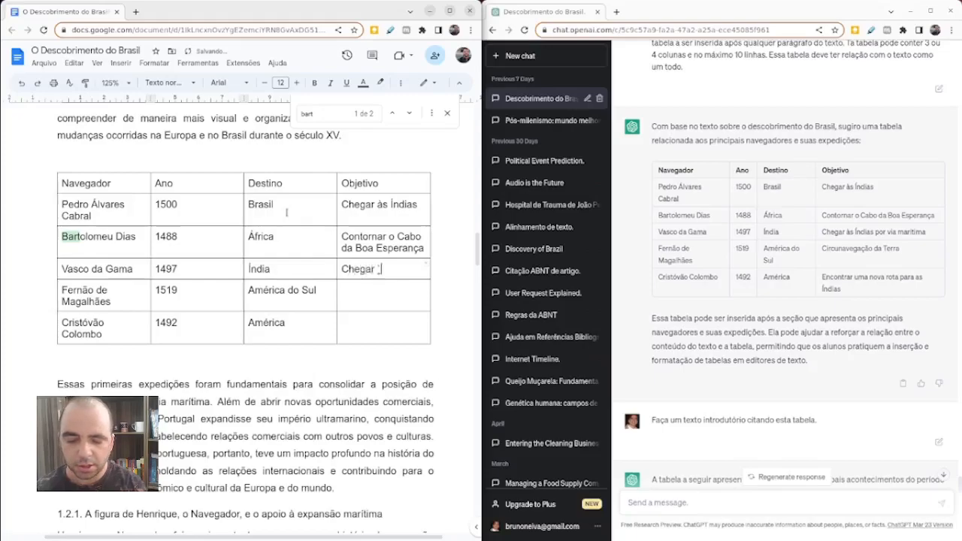
type("às Índias p")
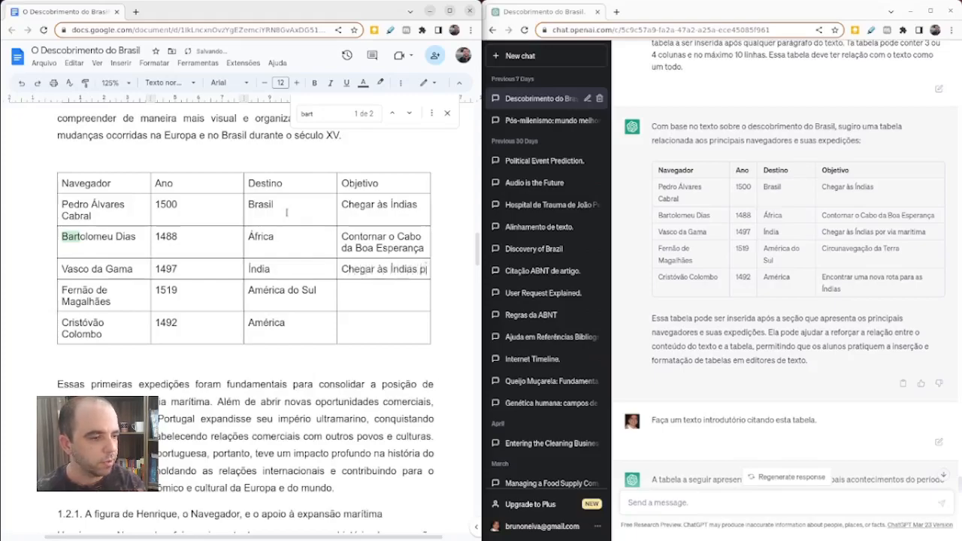
type("or via marítima")
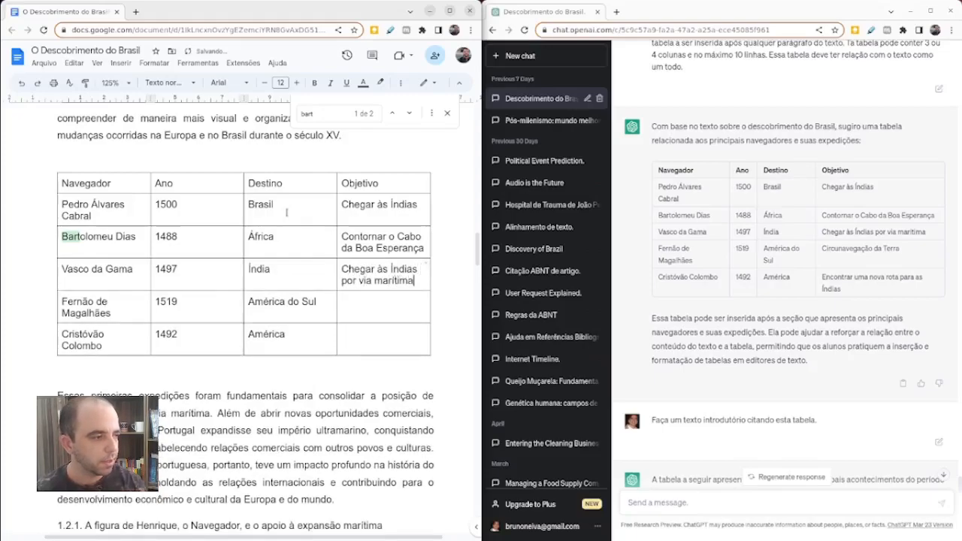
Enter the Objetivo "Circunavegação da Terra" for Fernão de Magalhães and "Encontrar uma nova rota para as Índias" for Cristóvão Colombo
type("Circun")
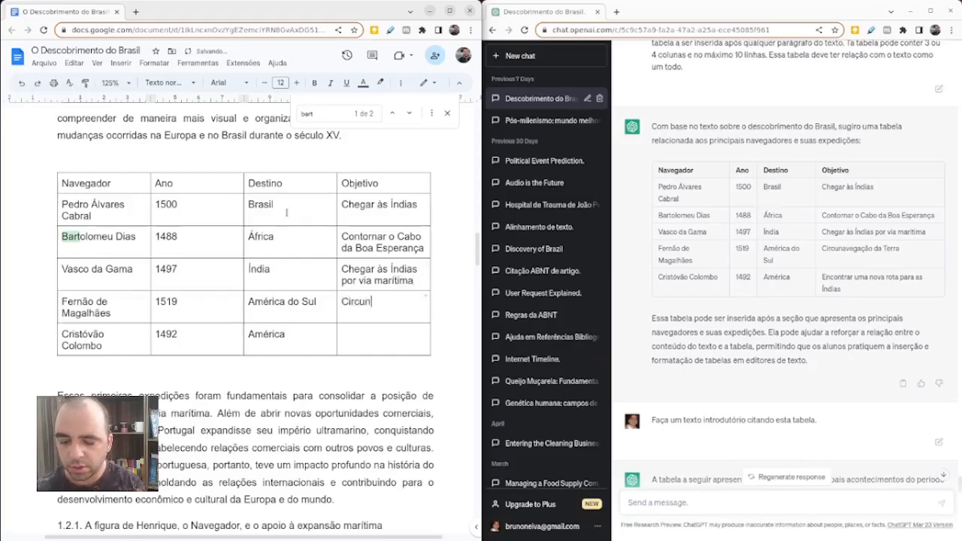
type("avega")
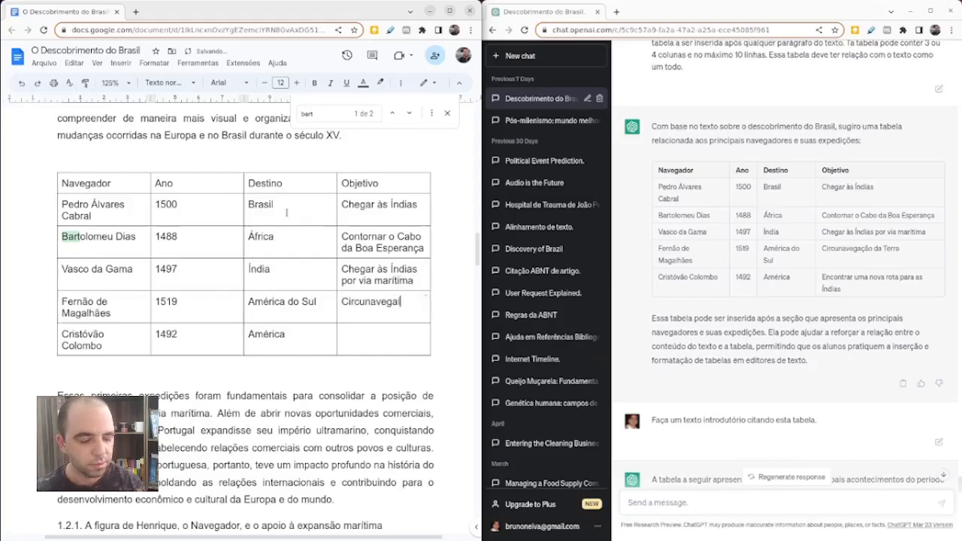
type("ção da Terra")
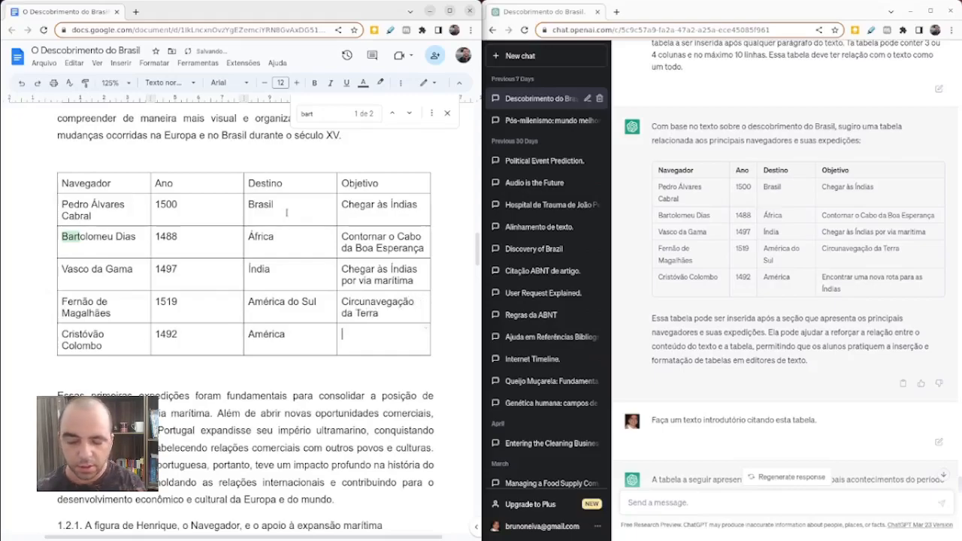
type("Encontrar uma nova rota para as ")
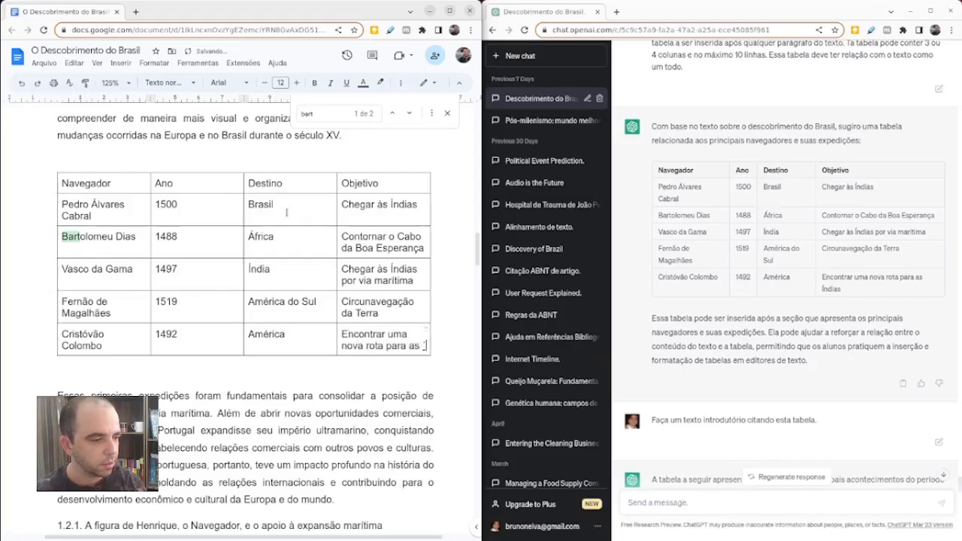
type("Índias")
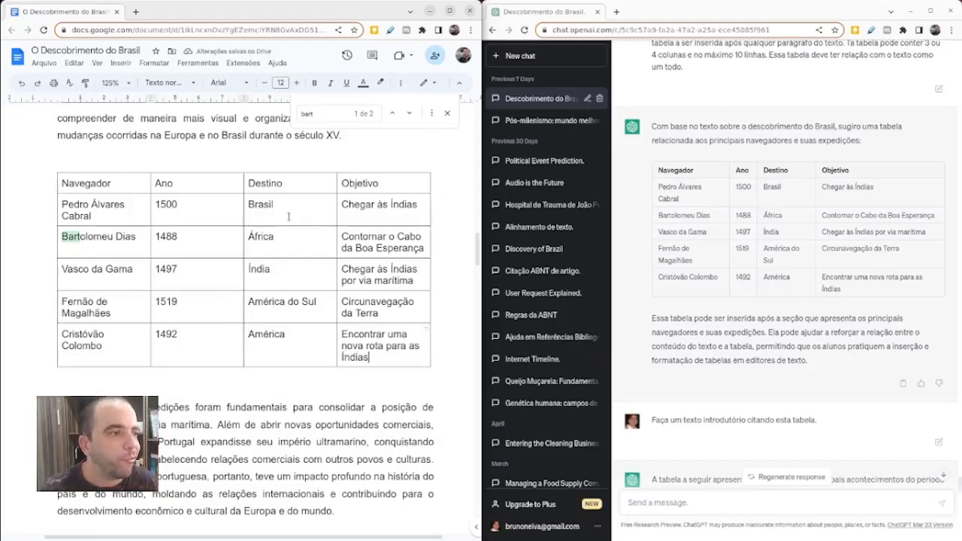
Maximize the document window and set its zoom to 150%
left_click(450, 11)
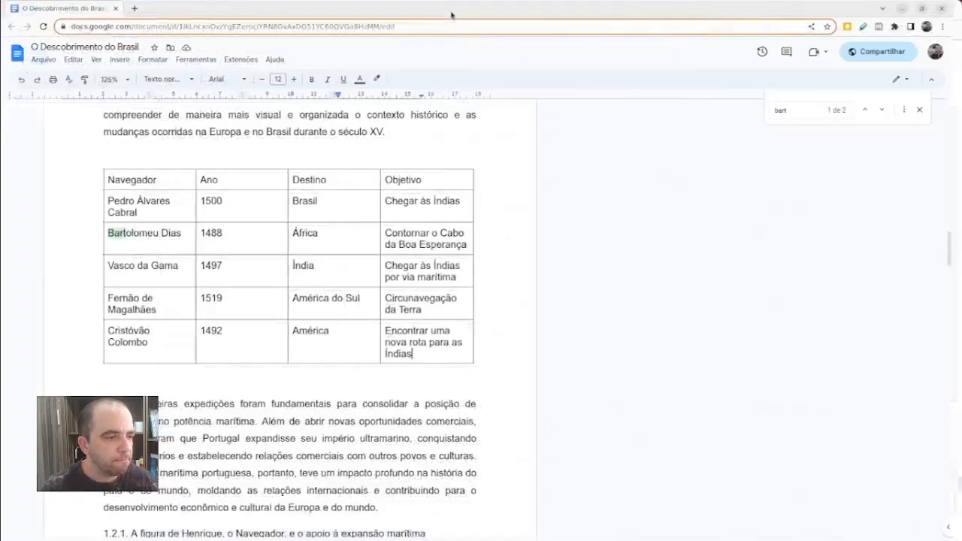
left_click(130, 79)
left_click(114, 203)
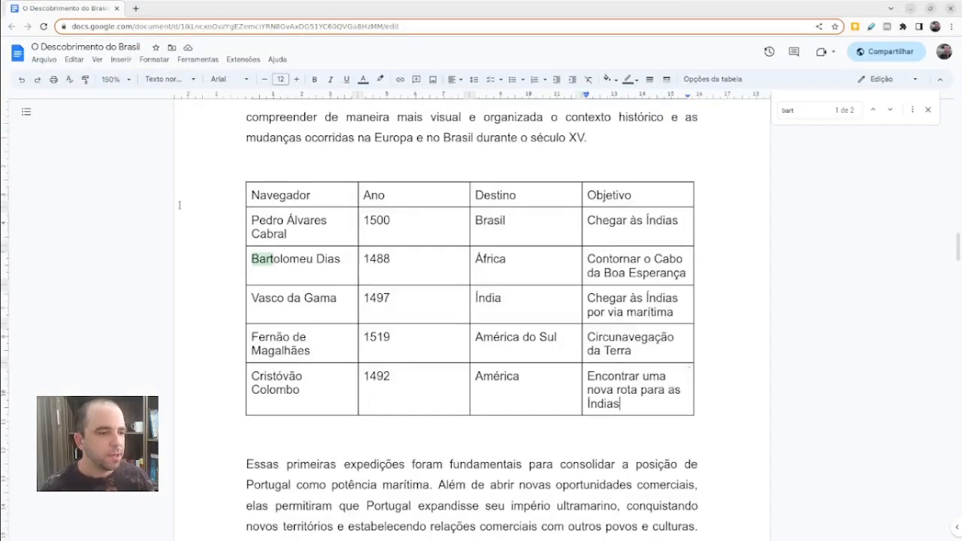
left_click_drag(253, 194, 639, 196)
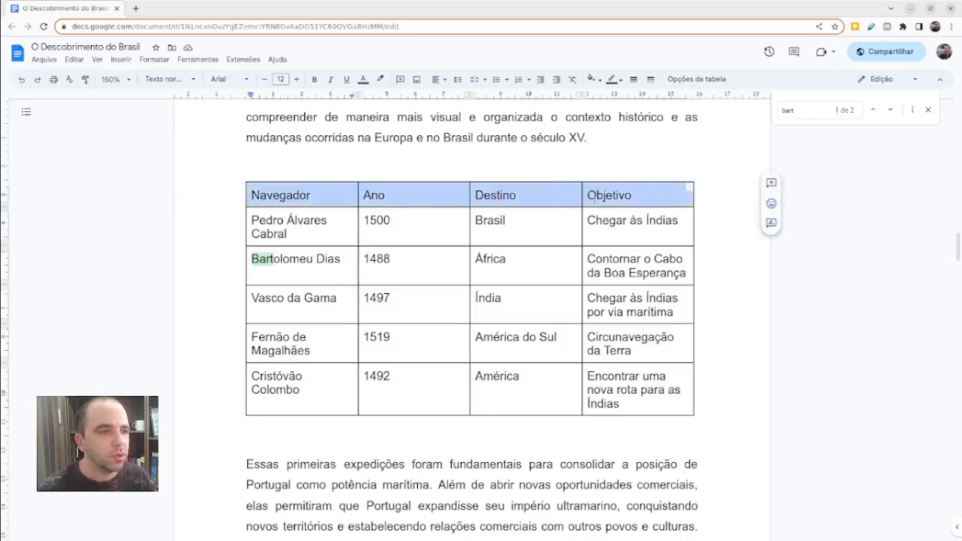
left_click(268, 195)
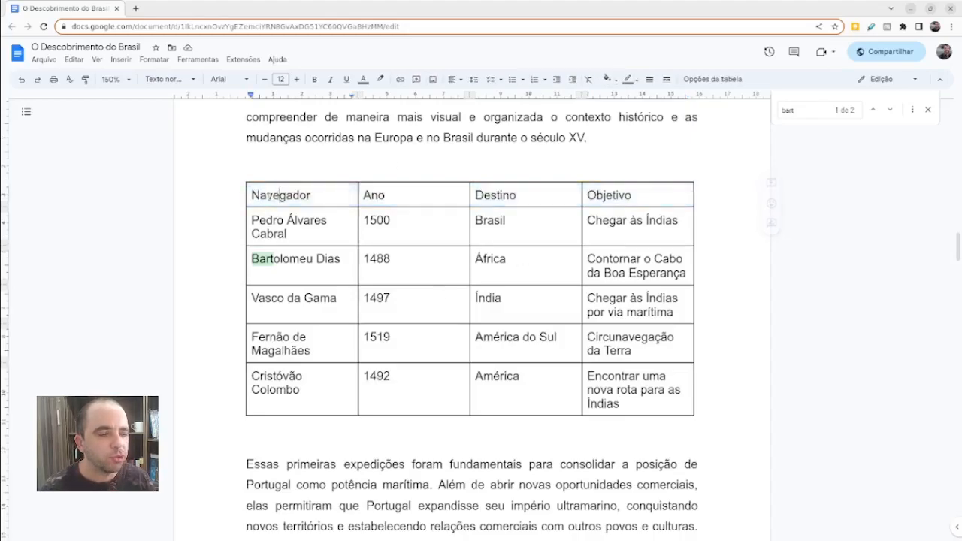
left_click_drag(268, 194, 369, 195)
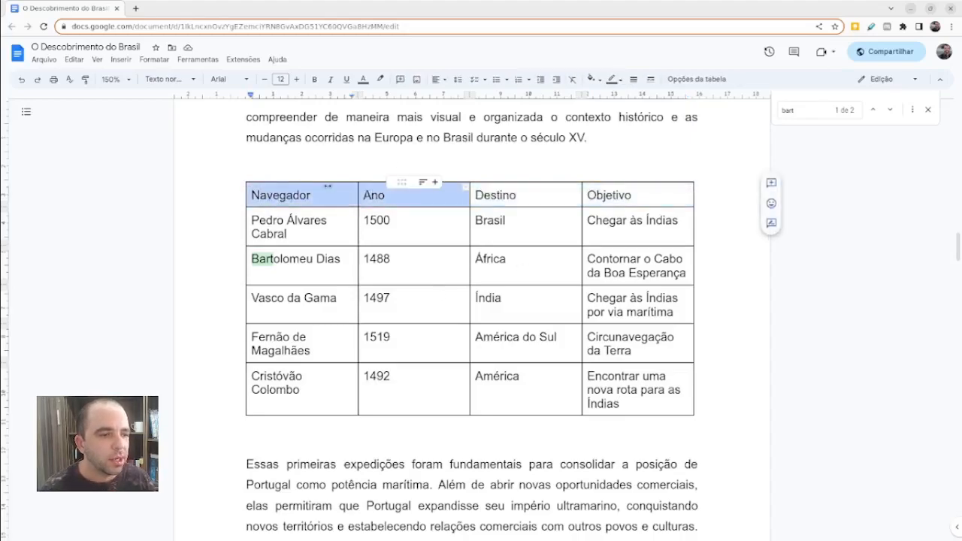
left_click(313, 196)
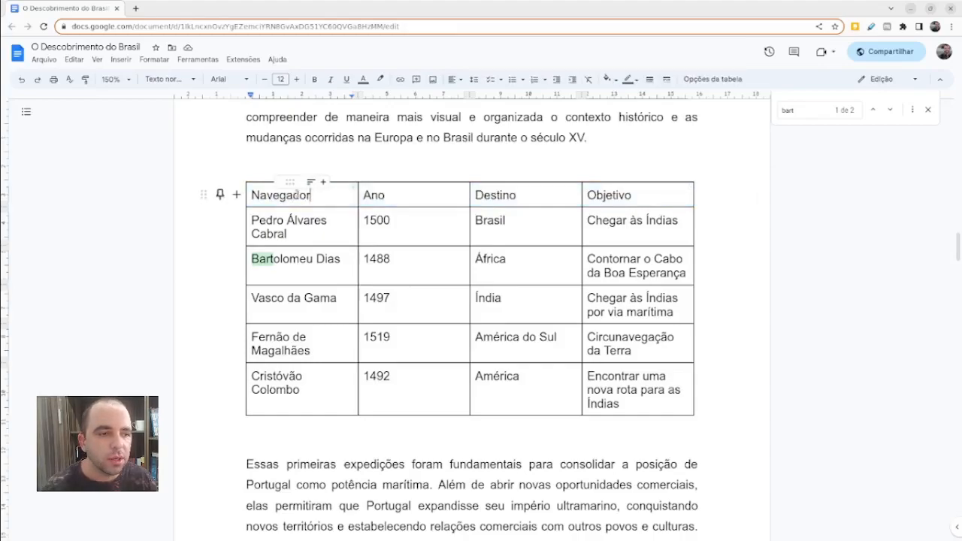
Make the table's header row bold and centre the text in all of the table's cells
left_click_drag(301, 194, 591, 197)
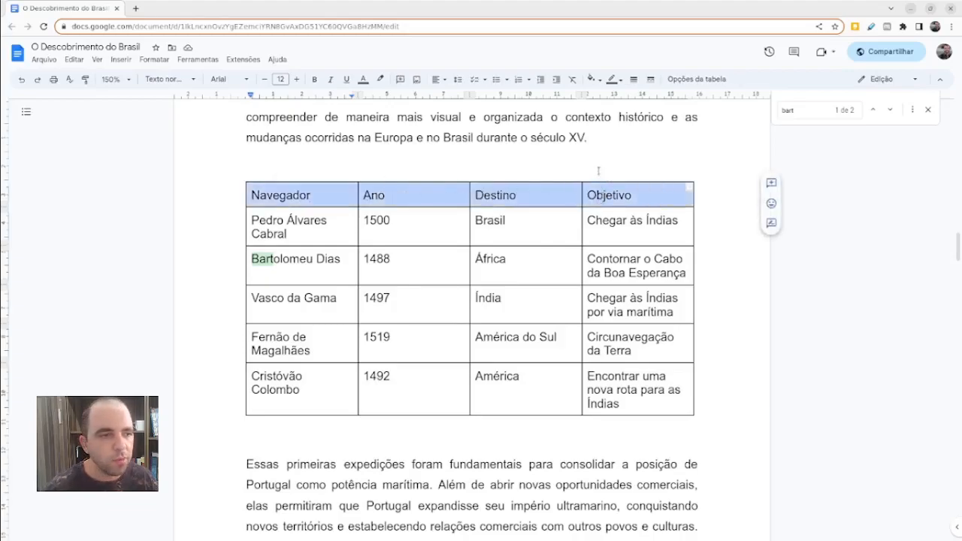
left_click(314, 80)
left_click_drag(262, 195, 631, 379)
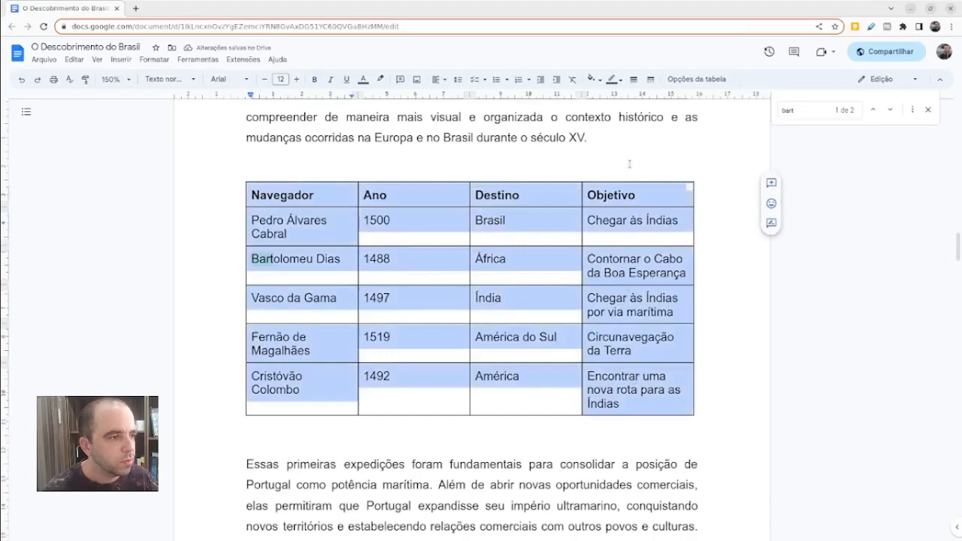
left_click(439, 79)
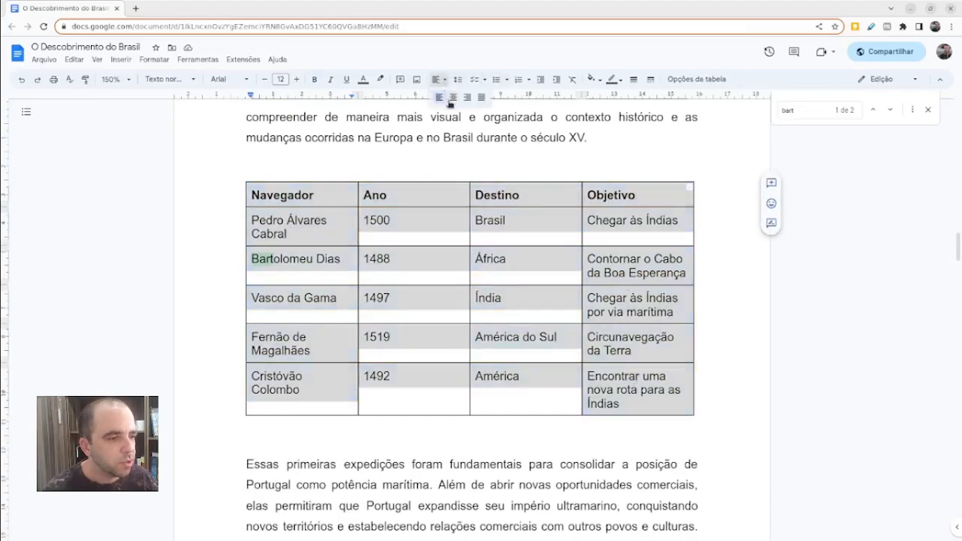
left_click(453, 97)
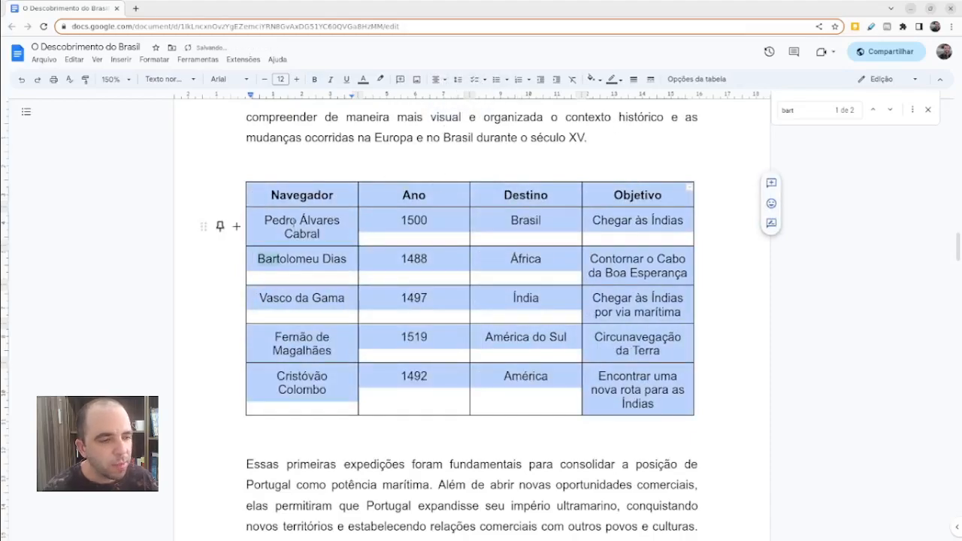
Left-align the navigator names below the header in the Navegador column
left_click_drag(297, 226, 301, 384)
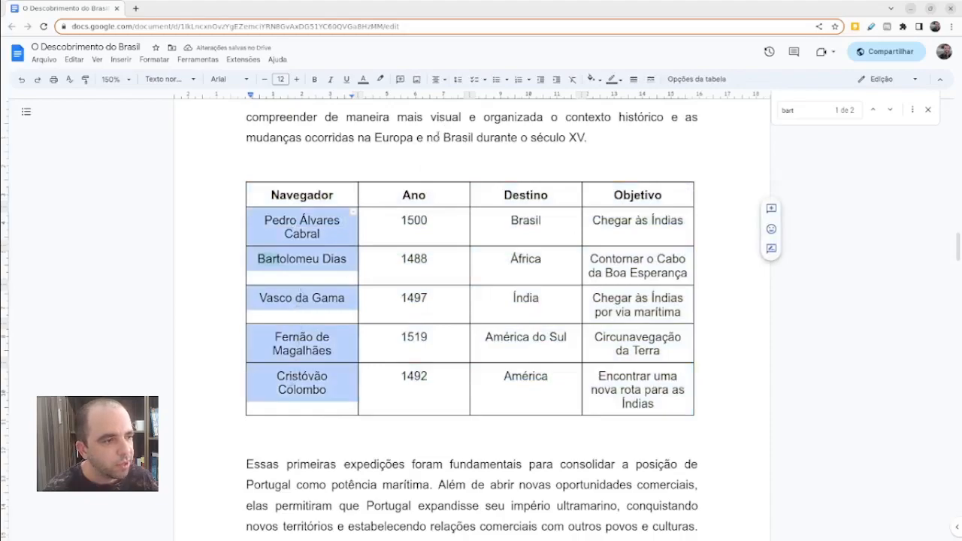
left_click(436, 79)
left_click(437, 98)
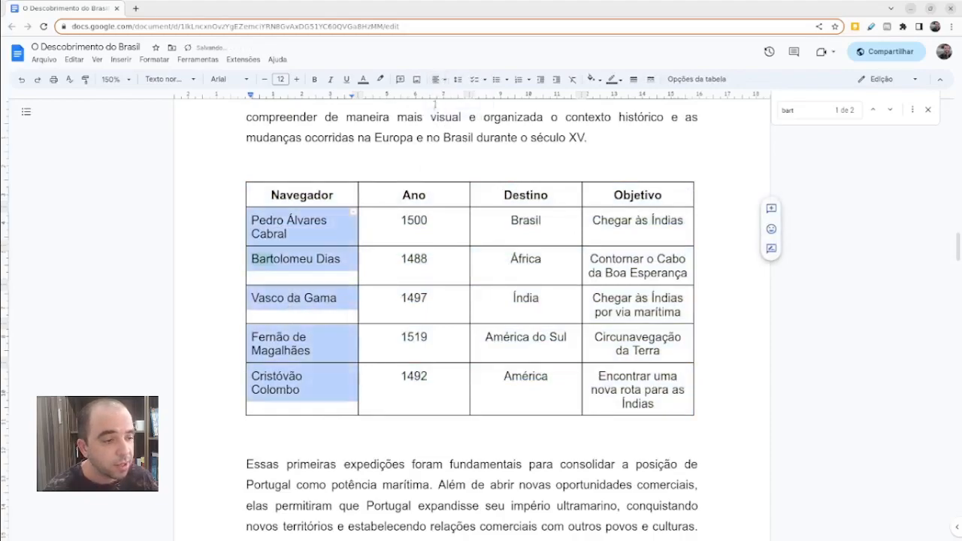
left_click(378, 235)
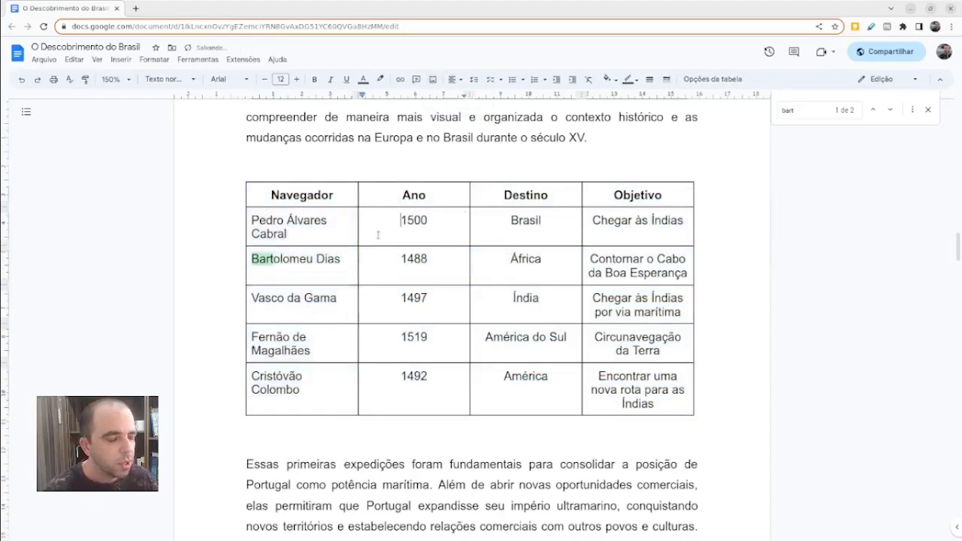
Try a font size of 10 on all the table's text, and restore the size to 12
left_click_drag(301, 195, 639, 399)
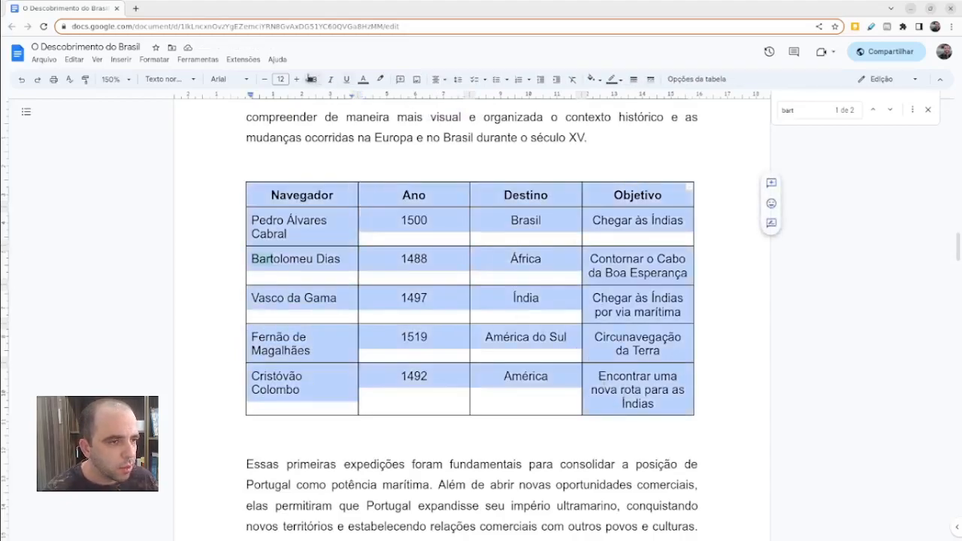
left_click(264, 79)
left_click(264, 79)
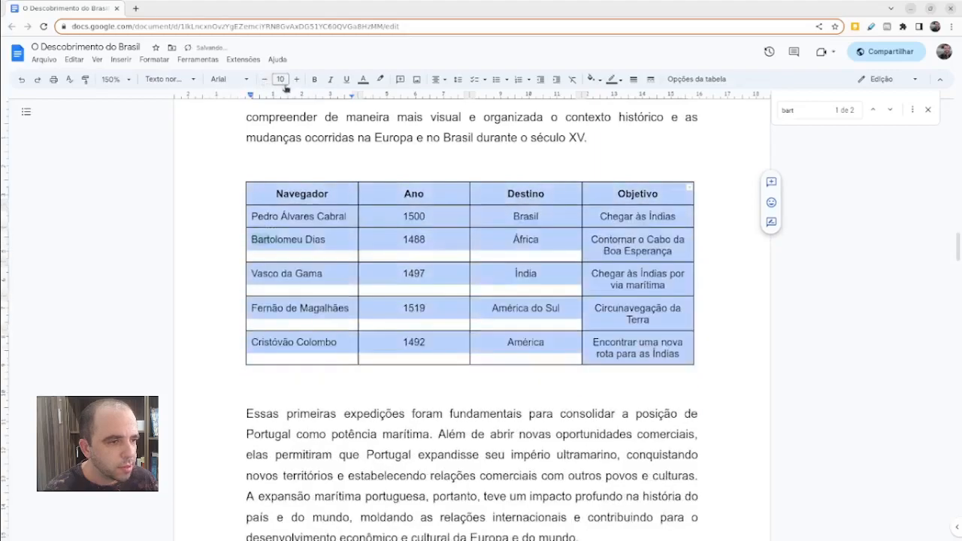
left_click(316, 137)
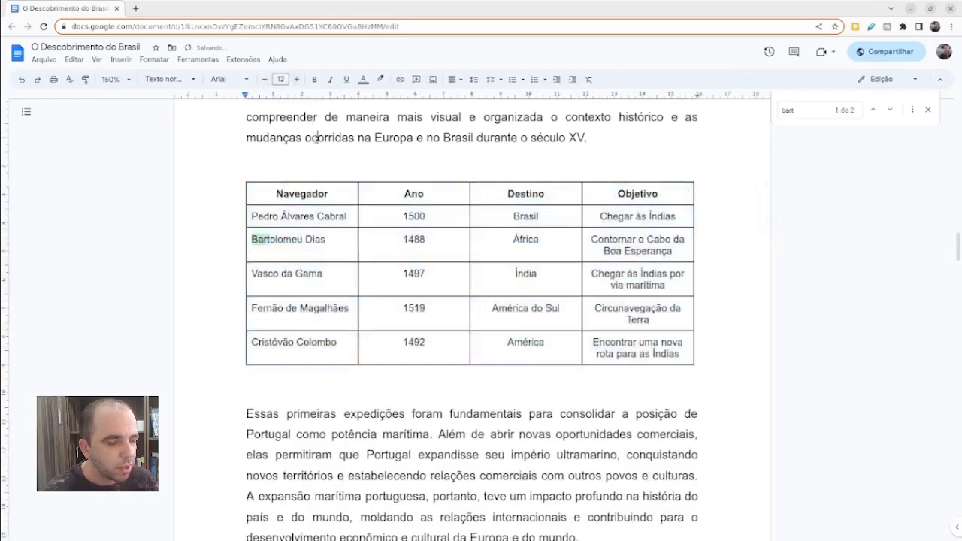
left_click_drag(299, 195, 654, 343)
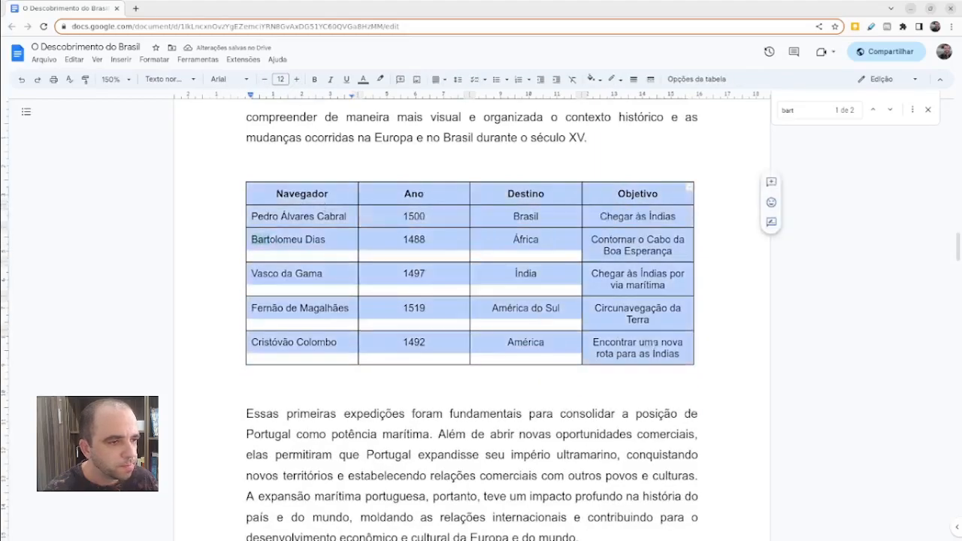
left_click(296, 79)
left_click(296, 79)
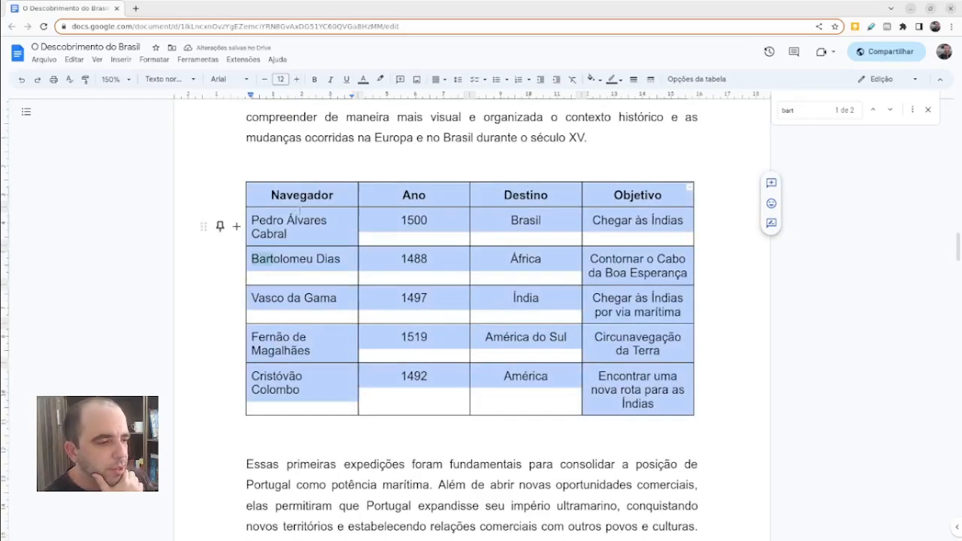
Widen the Navegador column until each name fits on one line, and narrow the Ano and Destino columns
left_click(364, 226)
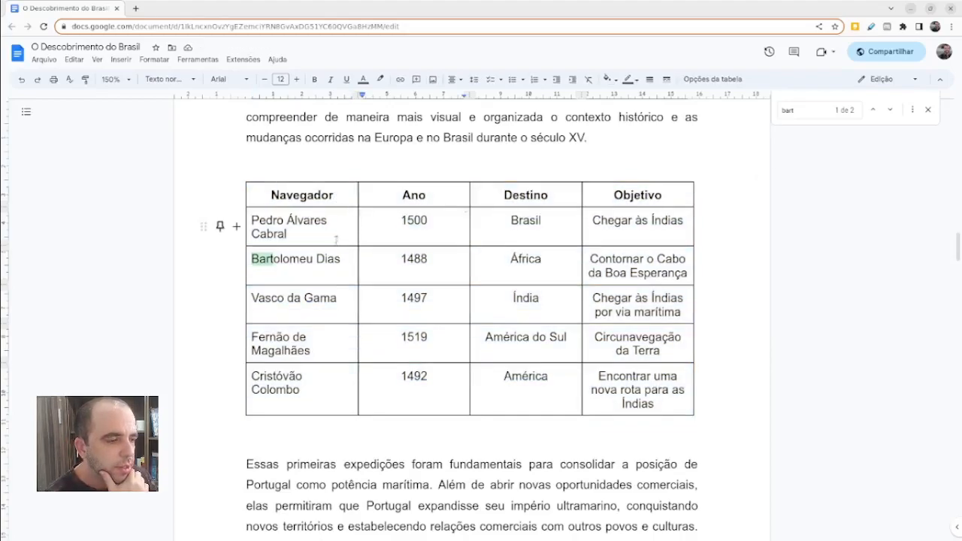
left_click_drag(356, 234, 378, 235)
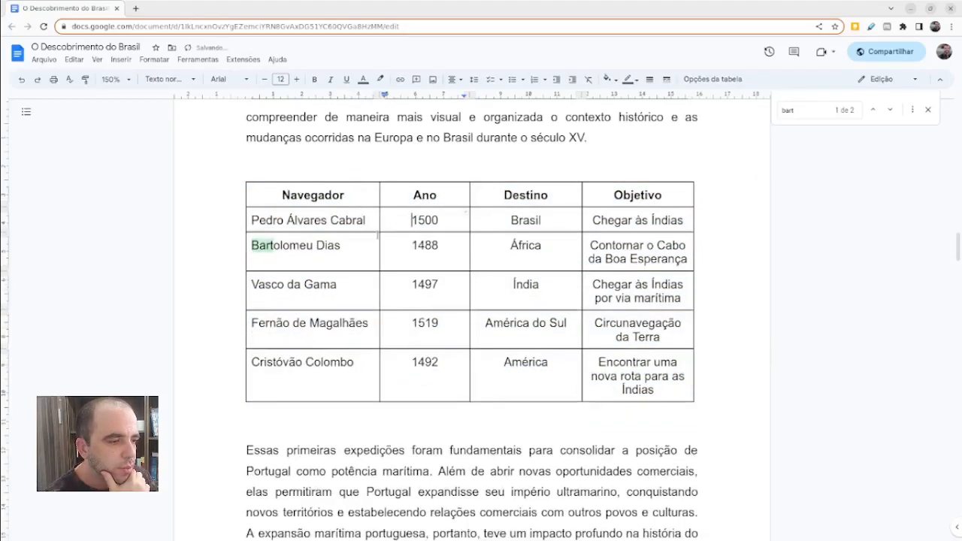
left_click_drag(469, 223, 450, 222)
left_click_drag(580, 214, 550, 219)
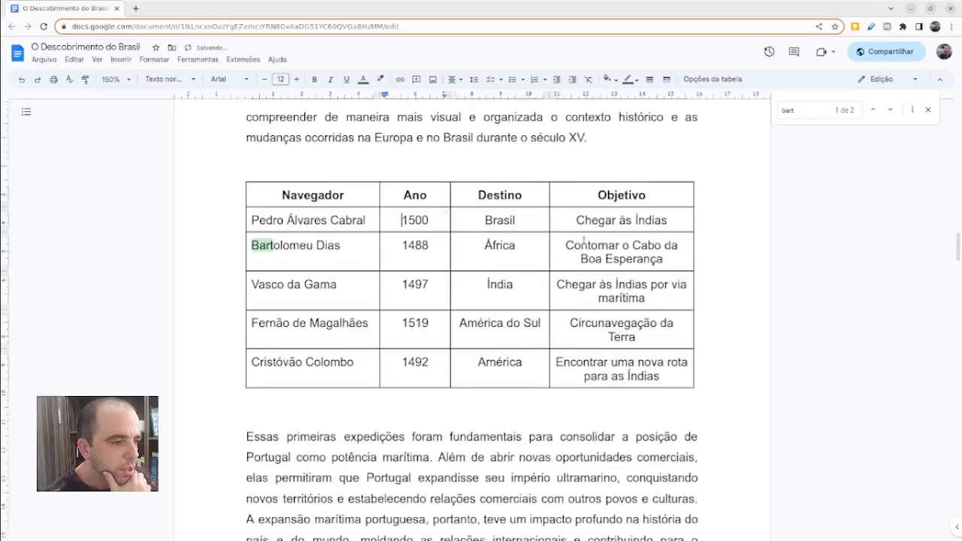
Tighten the Navegador, Ano and Destino columns further to give the Objetivo column more width
mouse_move(382, 243)
left_mouse_down()
mouse_move(394, 244)
mouse_move(380, 253)
left_mouse_up()
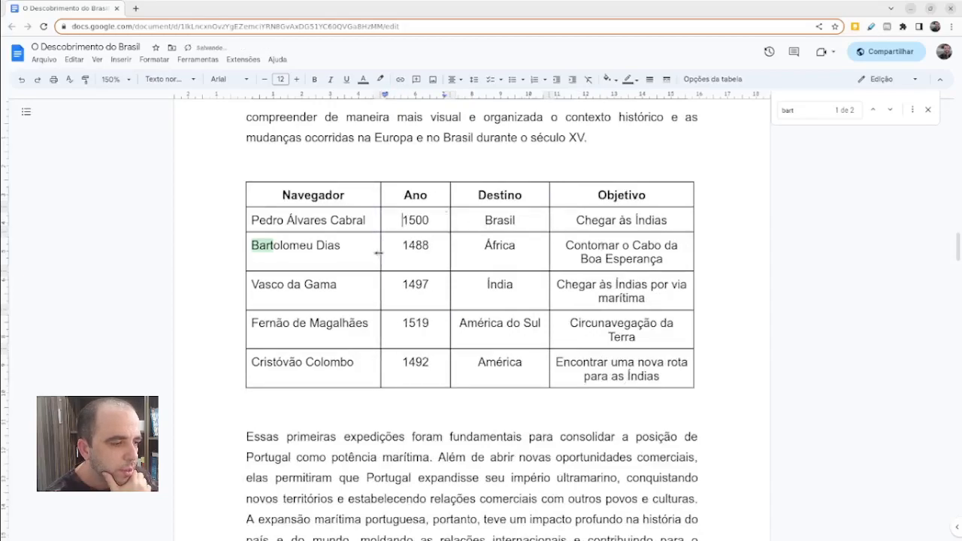
left_click_drag(452, 258, 425, 258)
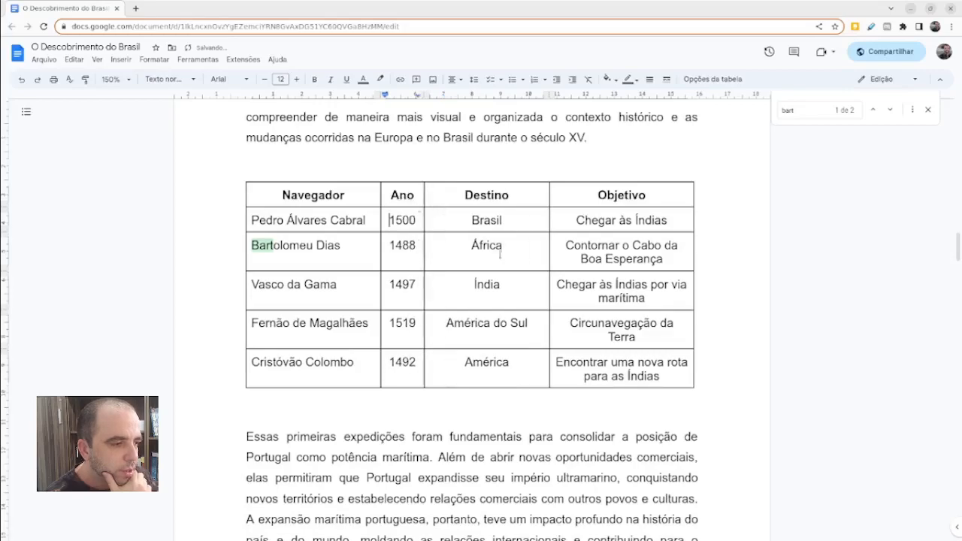
left_click_drag(547, 245, 497, 245)
left_click(522, 243)
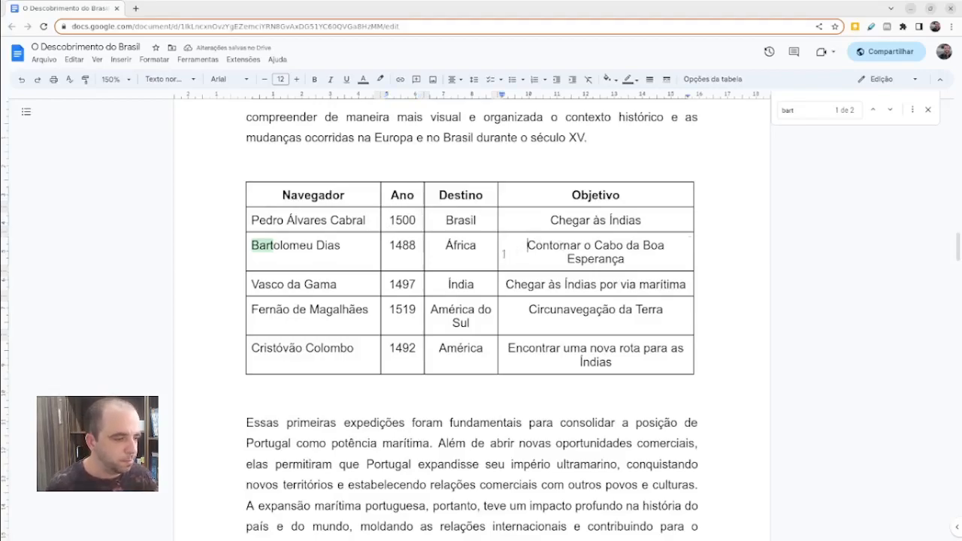
left_click_drag(382, 268, 409, 276)
mouse_move(495, 252)
left_mouse_down()
mouse_move(476, 256)
mouse_move(487, 255)
left_mouse_up()
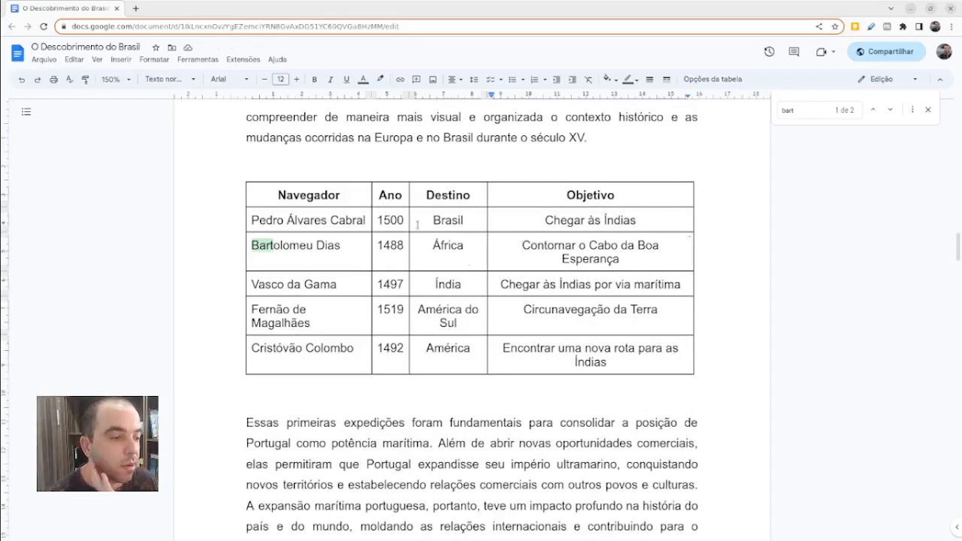
Shade the header row's cells from Navegador to Objetivo with a gray background
left_click_drag(343, 195, 512, 198)
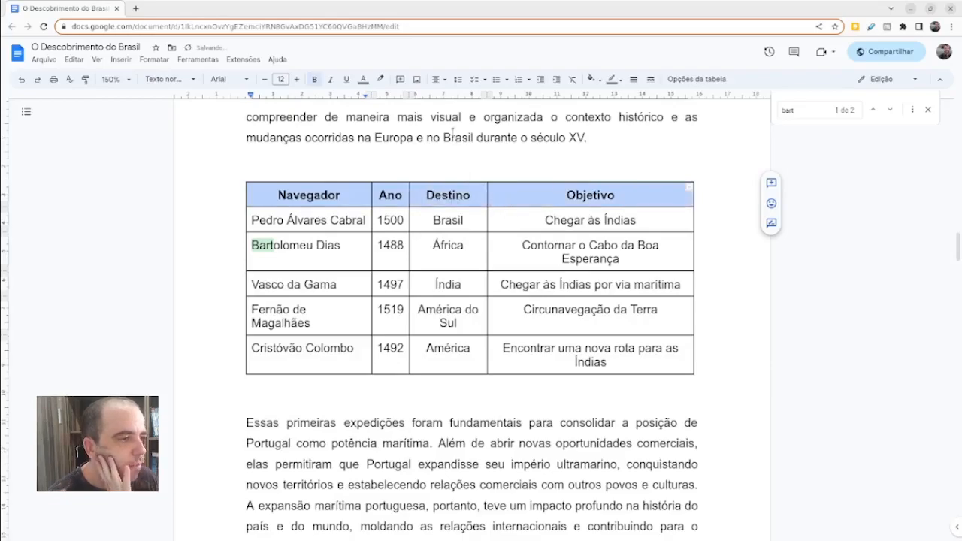
left_click(455, 138)
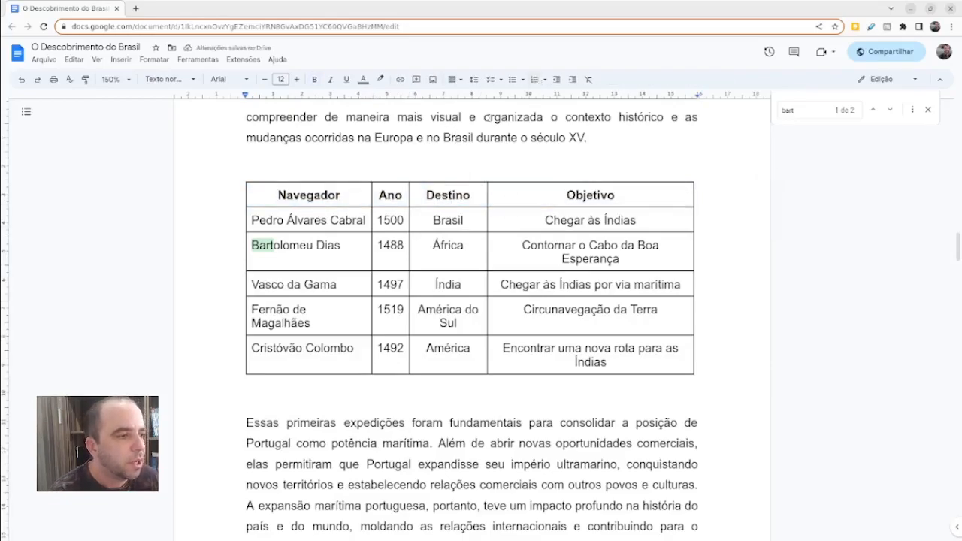
scroll(477, 120, "up", 1)
left_click(436, 526)
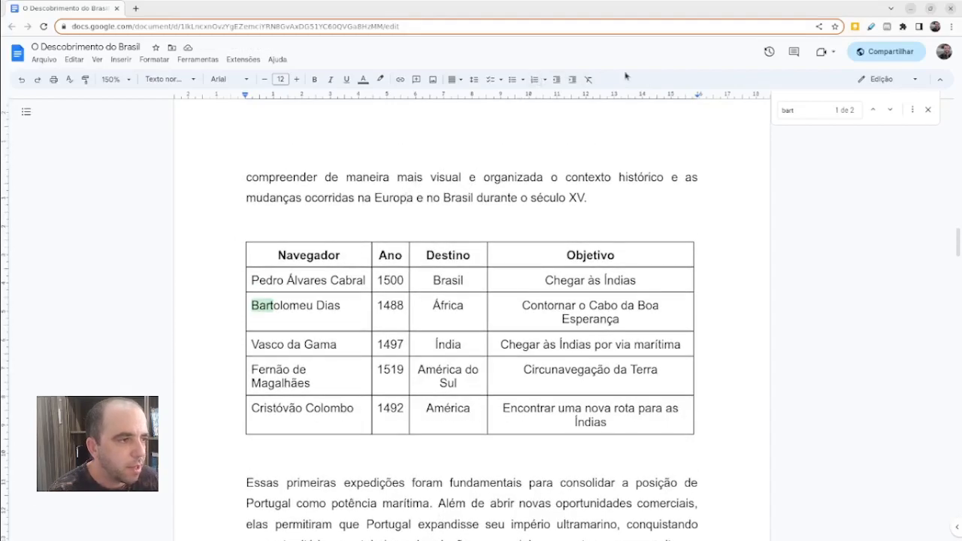
left_click(337, 255)
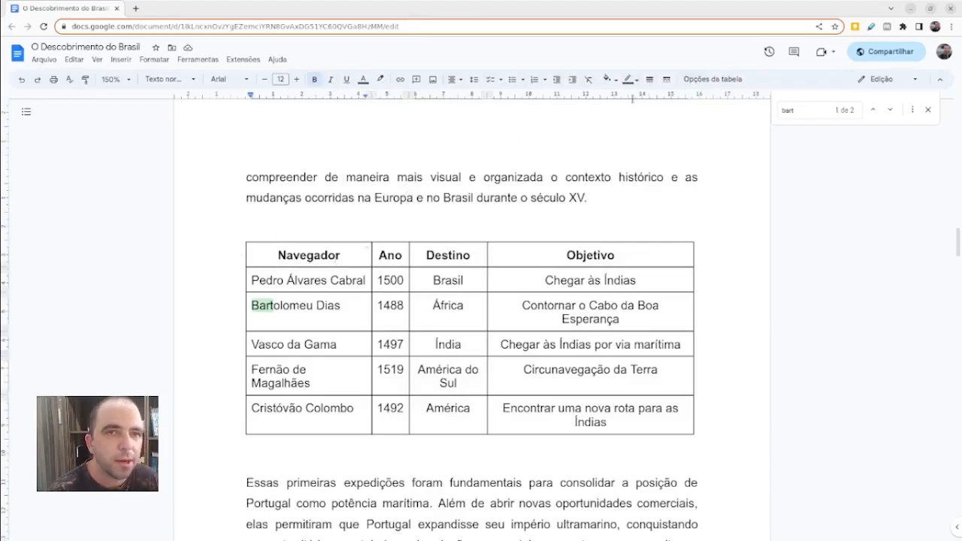
left_click_drag(340, 256, 572, 254)
left_click(591, 79)
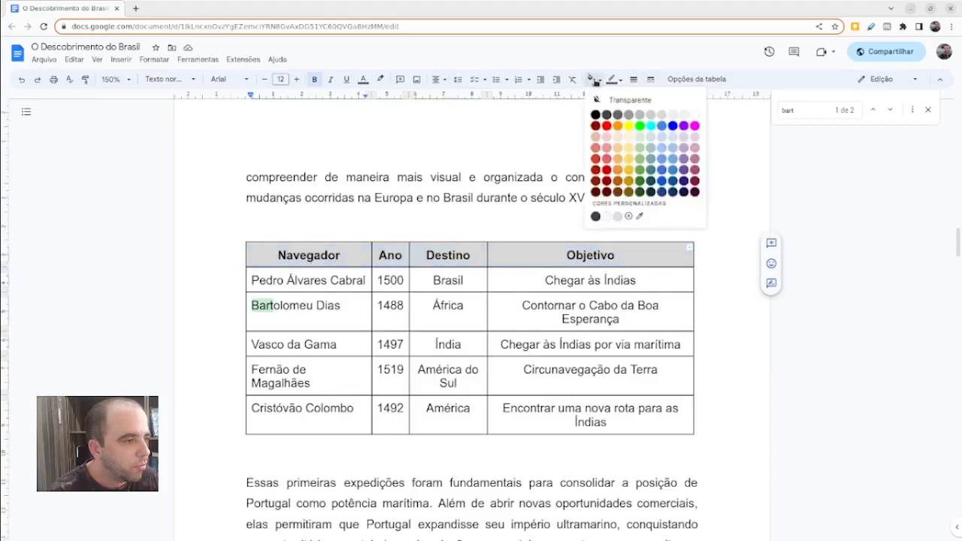
left_click(652, 118)
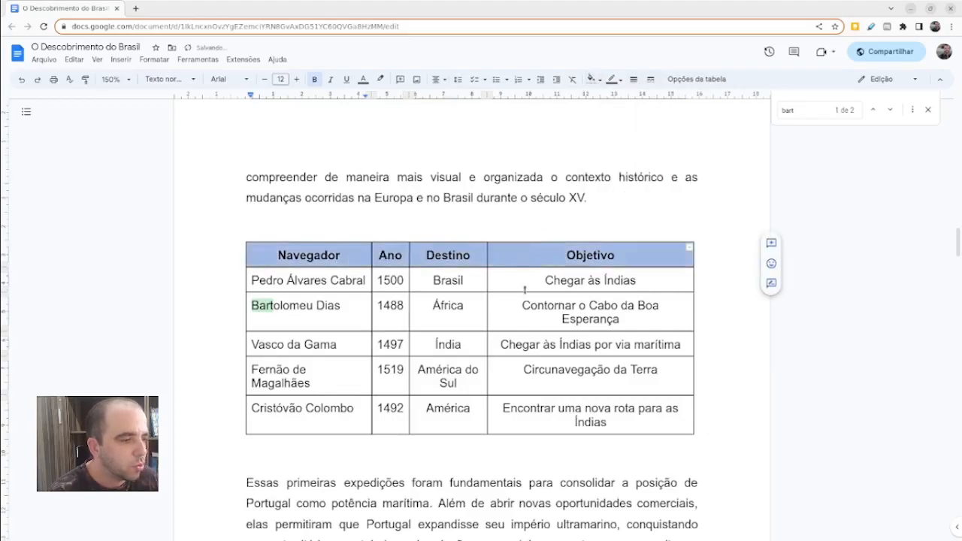
left_click(524, 280)
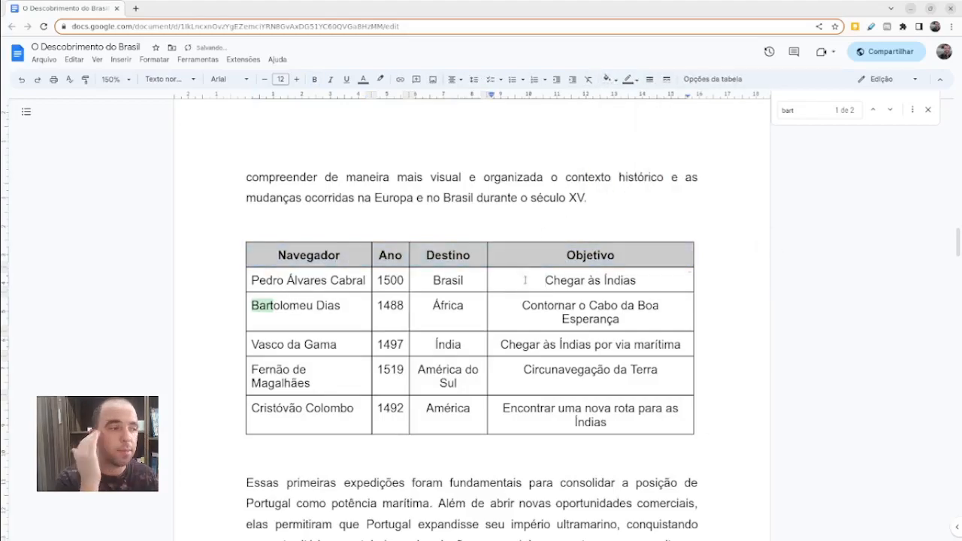
Apply the dotted border style to all cells of the Destino column, including its header
left_click(524, 255)
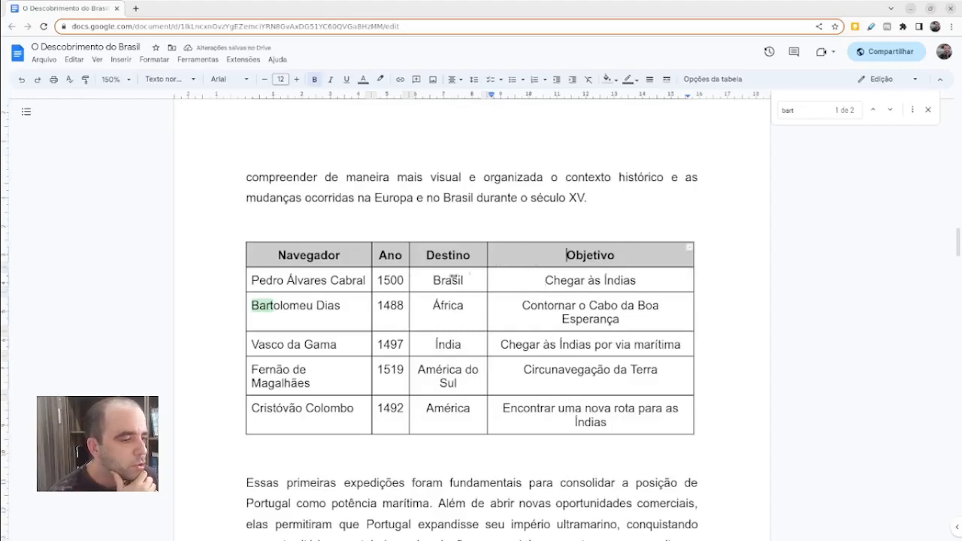
left_click_drag(354, 256, 676, 421)
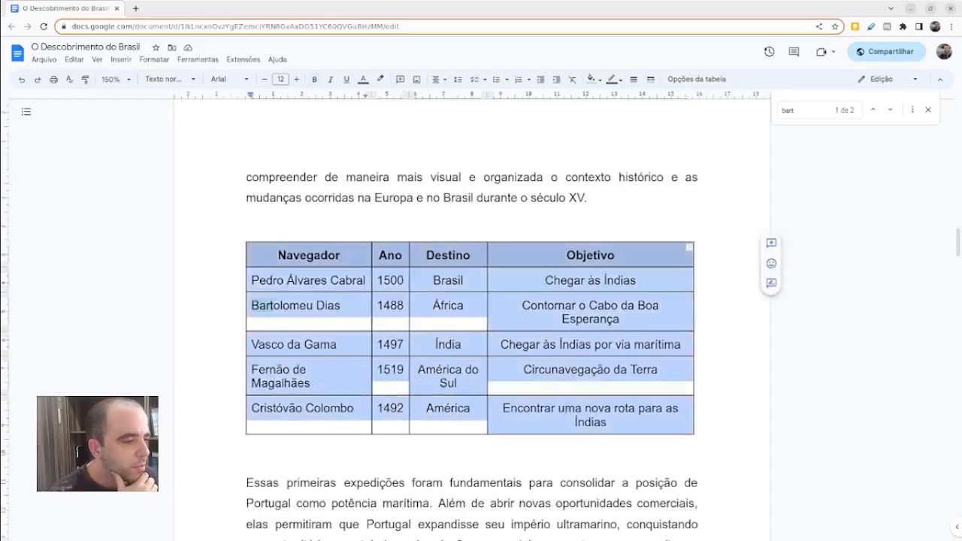
left_click_drag(448, 254, 437, 413)
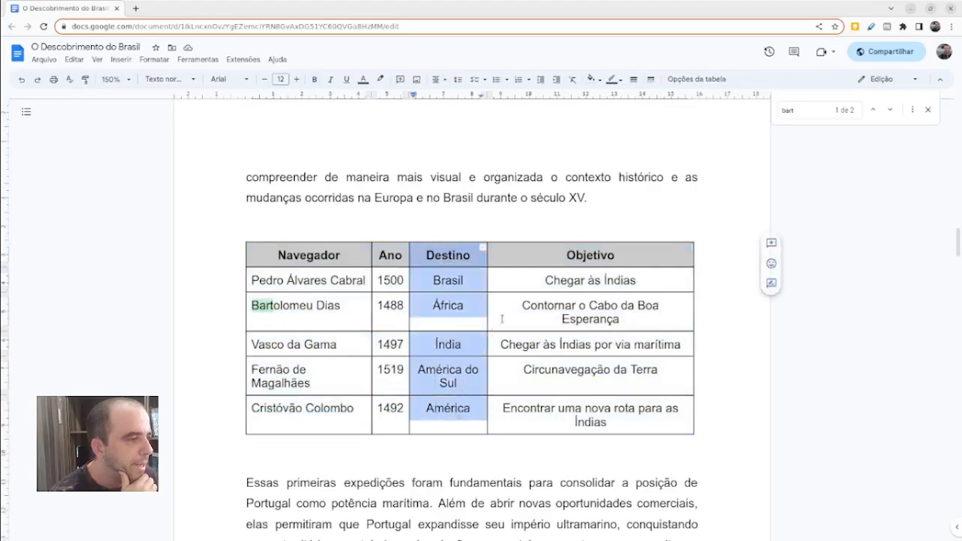
left_click(633, 79)
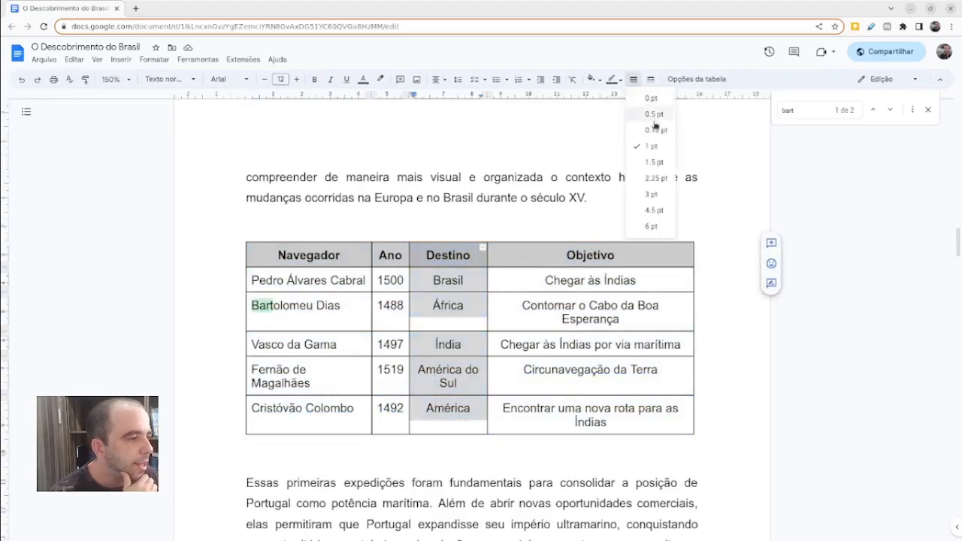
left_click(670, 69)
left_click(651, 80)
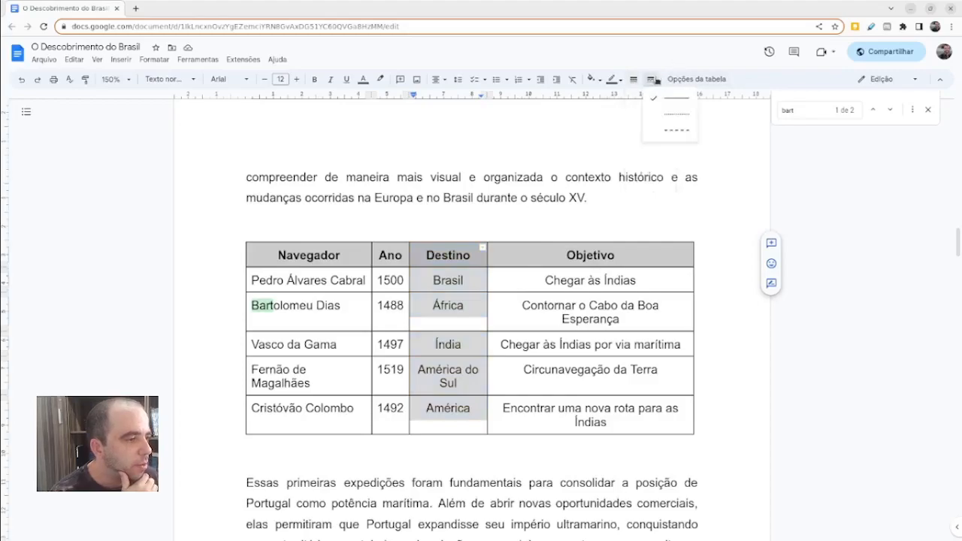
left_click(660, 115)
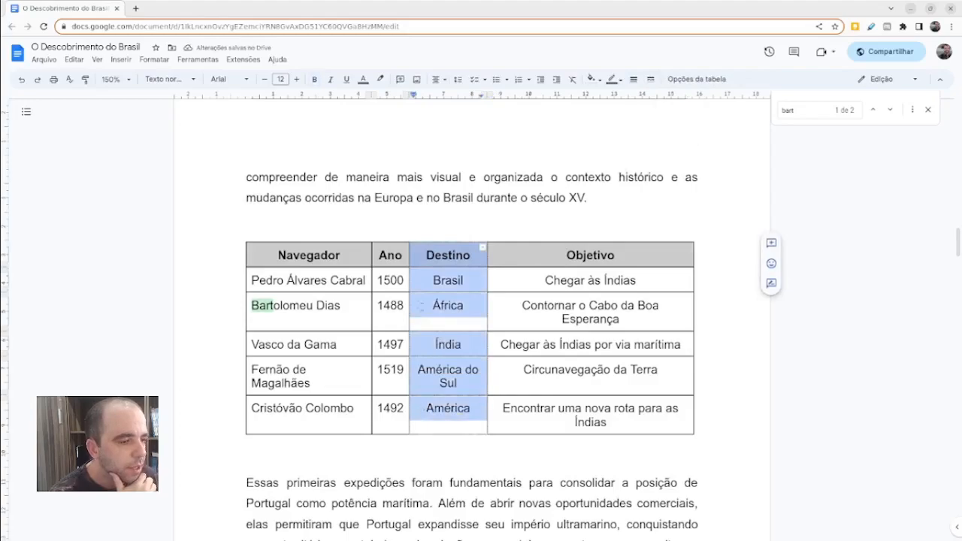
Set the border width of the whole Navegador column to 1.5 pt
left_click_drag(333, 255, 320, 412)
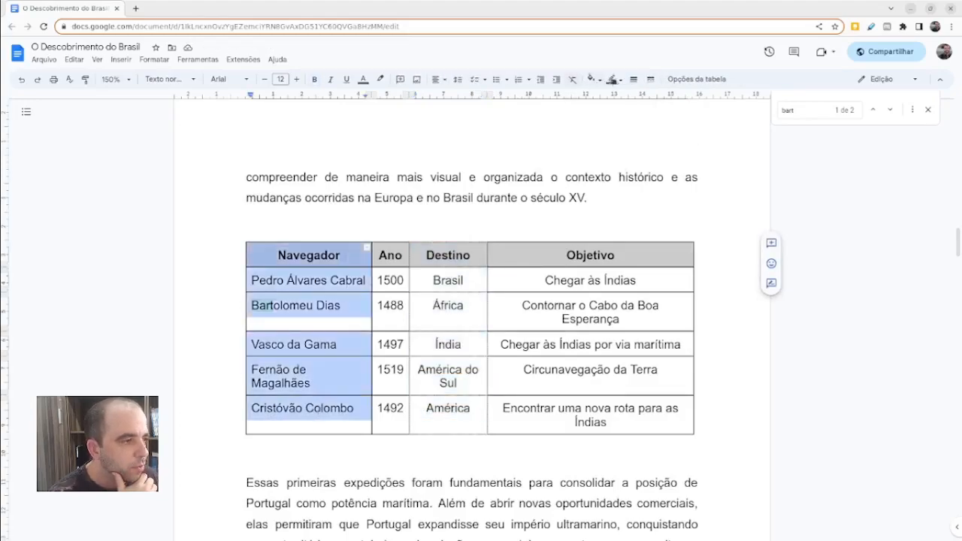
left_click(633, 79)
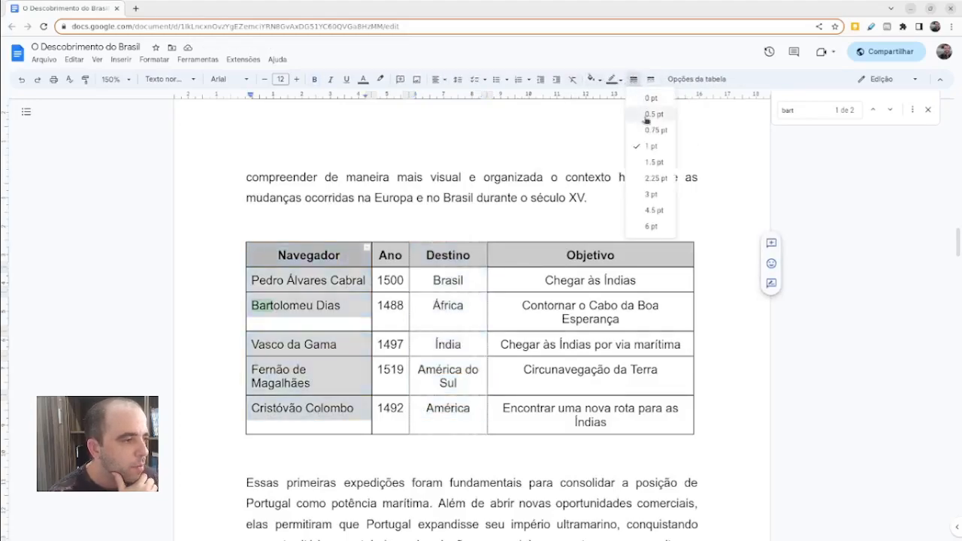
left_click(652, 164)
left_click(521, 319)
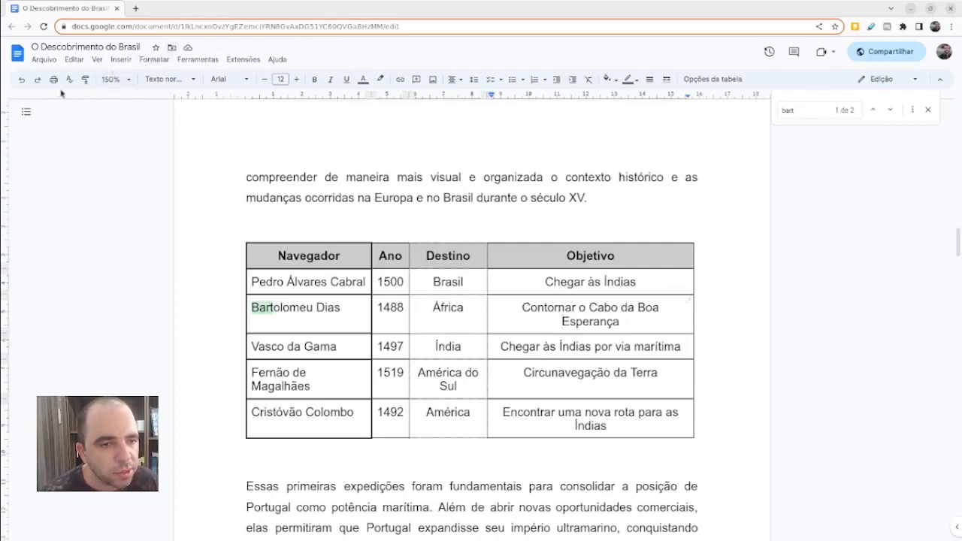
Undo the last border width change on the Navegador column and place the cursor in the Objetivo header cell
left_click(22, 80)
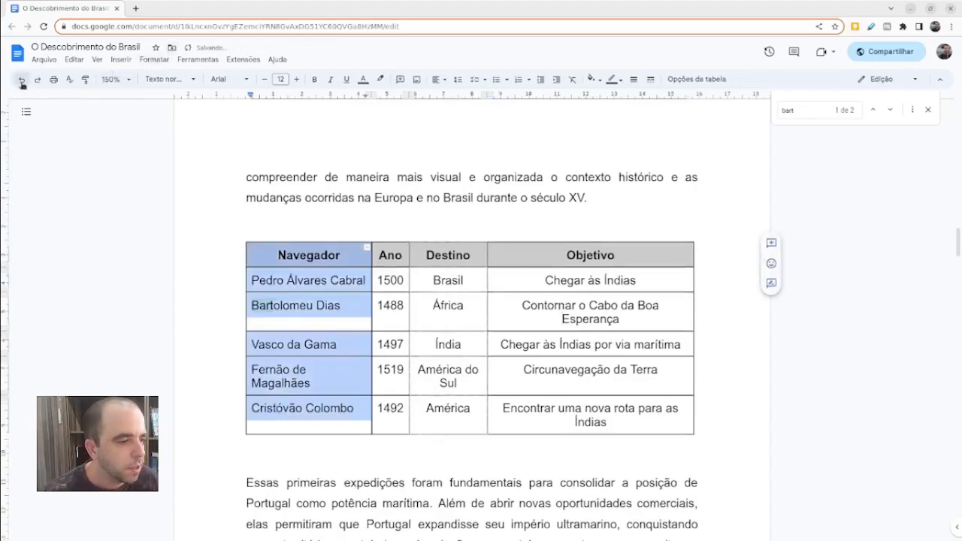
left_click(538, 306)
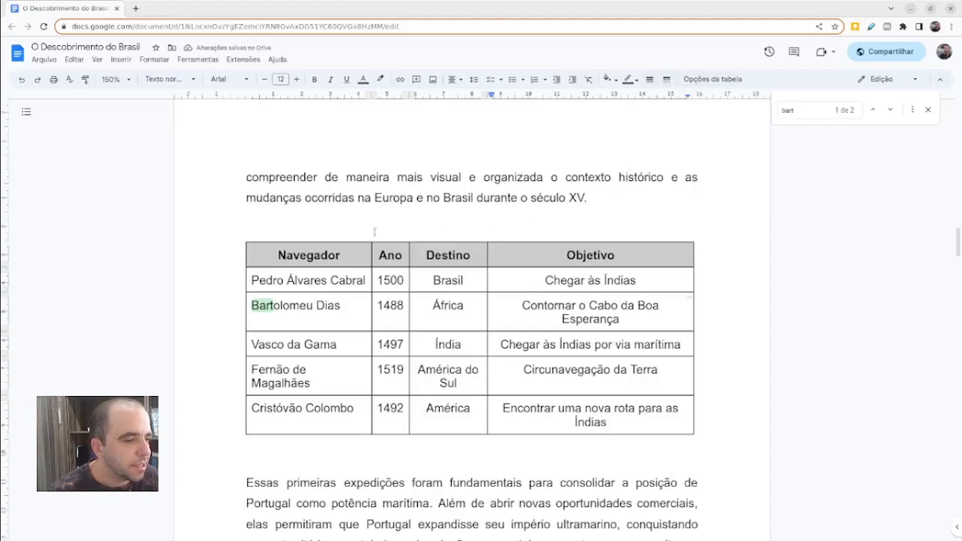
left_click_drag(341, 255, 574, 361)
left_click(584, 256)
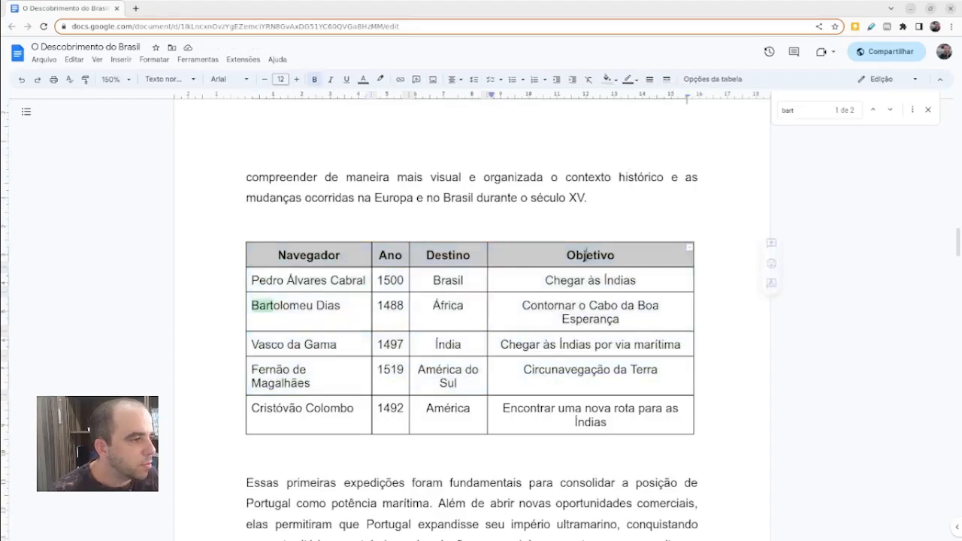
Open the table properties, expand the table alignment settings and close the text search
left_click(696, 79)
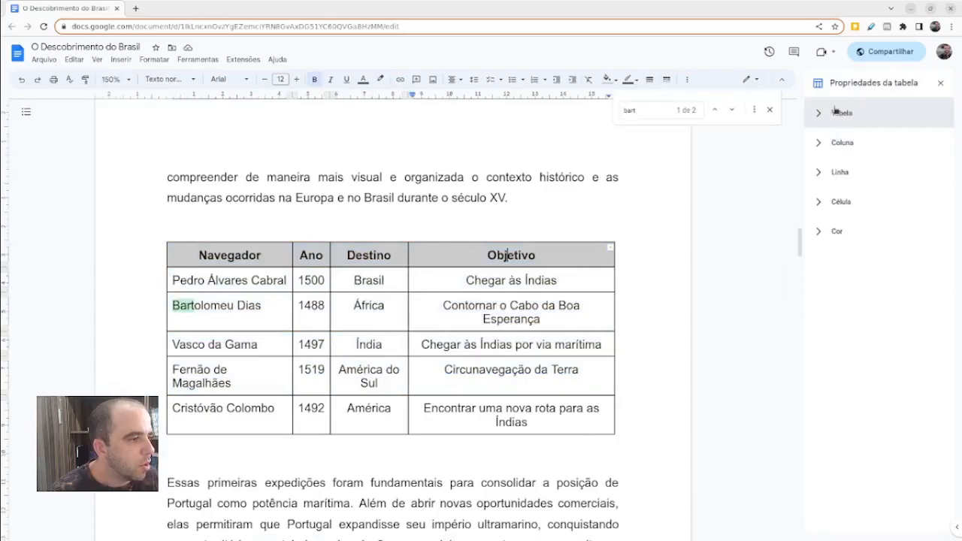
left_click(942, 85)
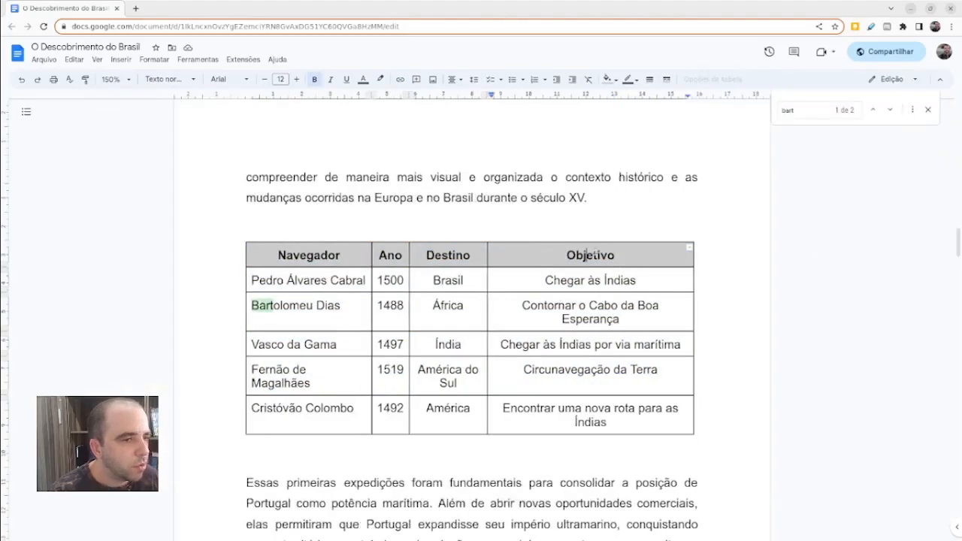
left_click(155, 60)
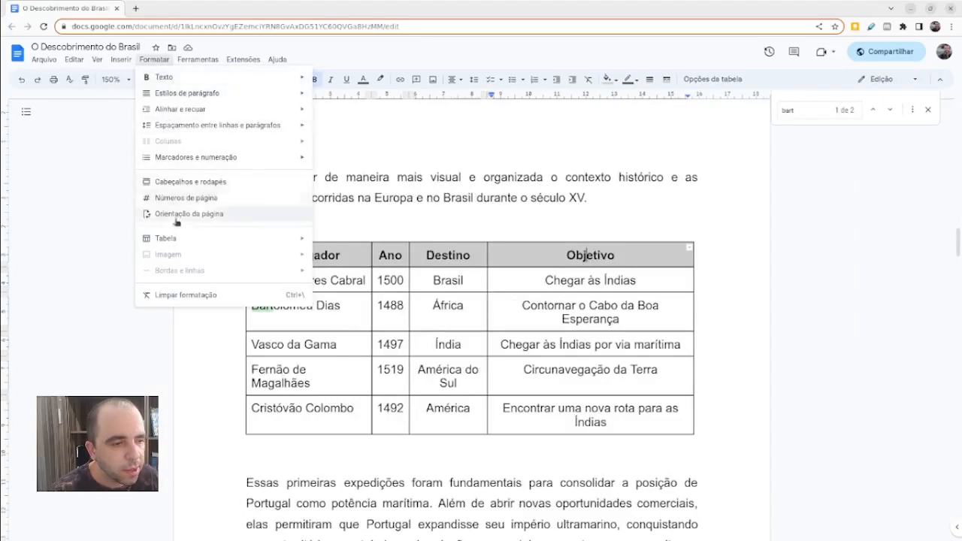
mouse_move(234, 241)
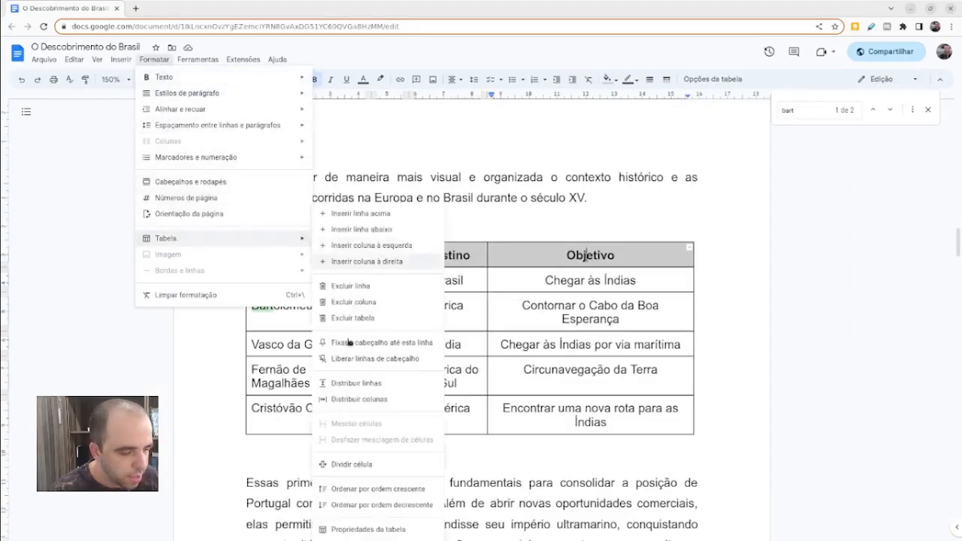
left_click(364, 529)
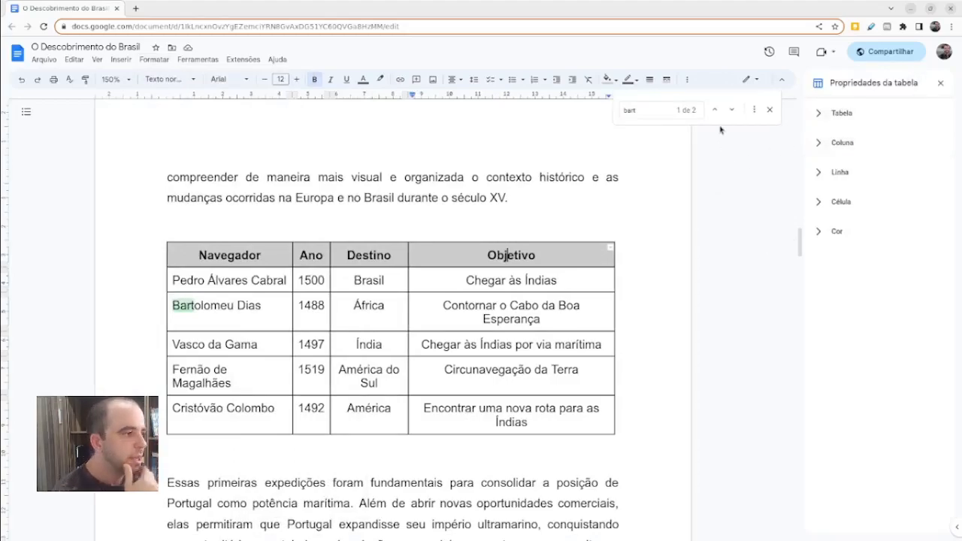
left_click(819, 113)
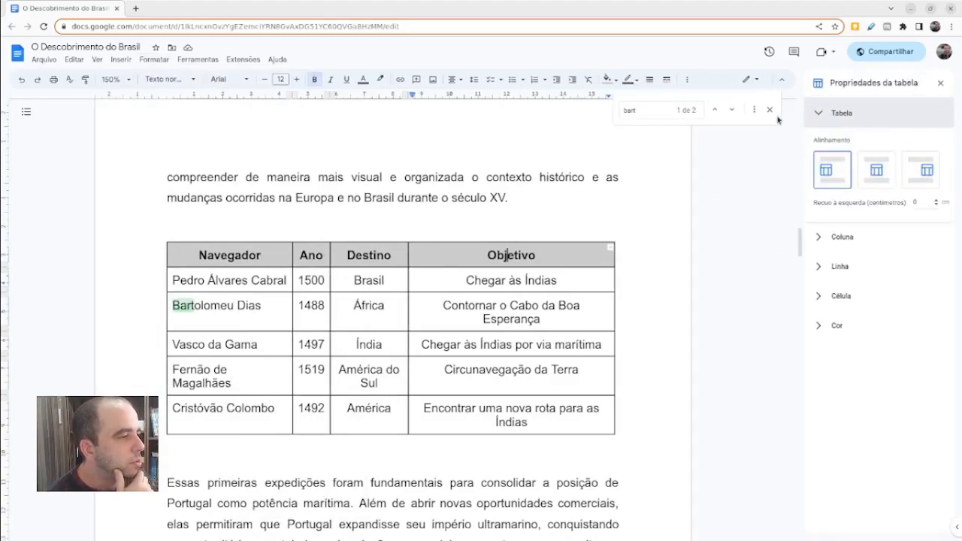
left_click(772, 110)
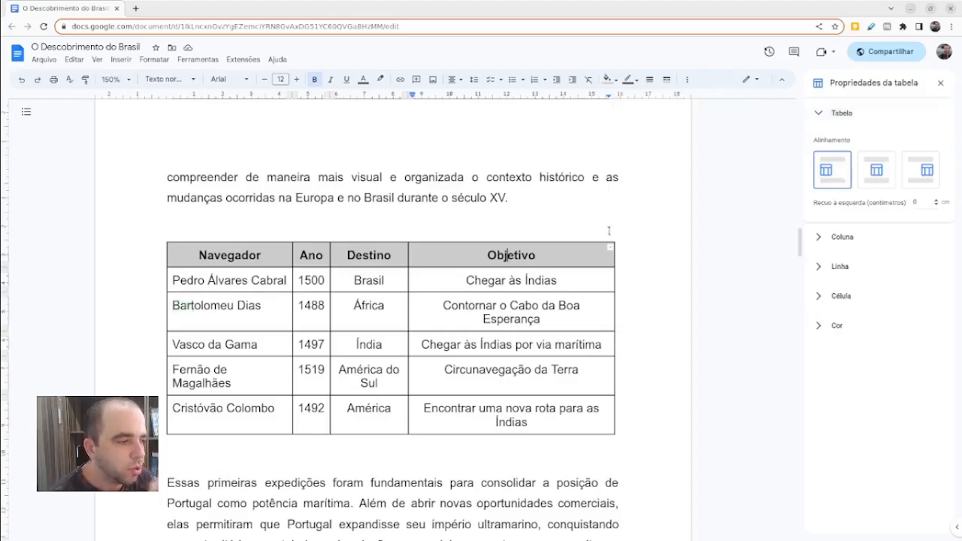
Narrow the table by moving its outer edges inward, with a left indent of about 0.41 cm
left_click_drag(615, 287, 594, 287)
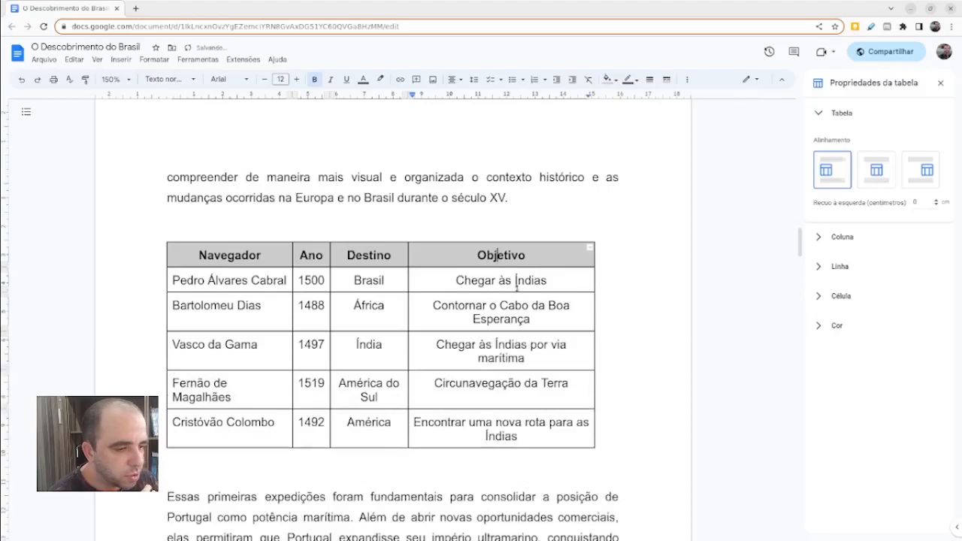
left_click(157, 280)
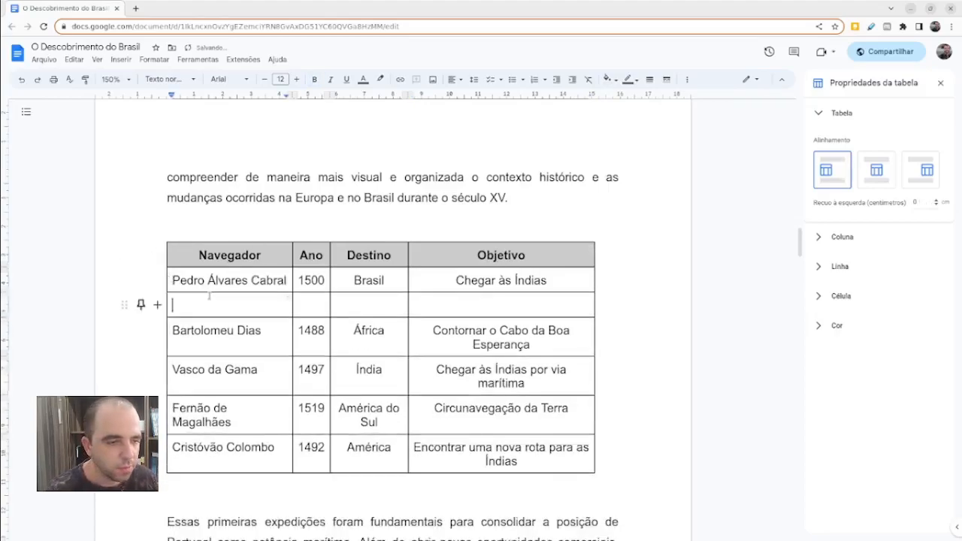
key("ctrl+z")
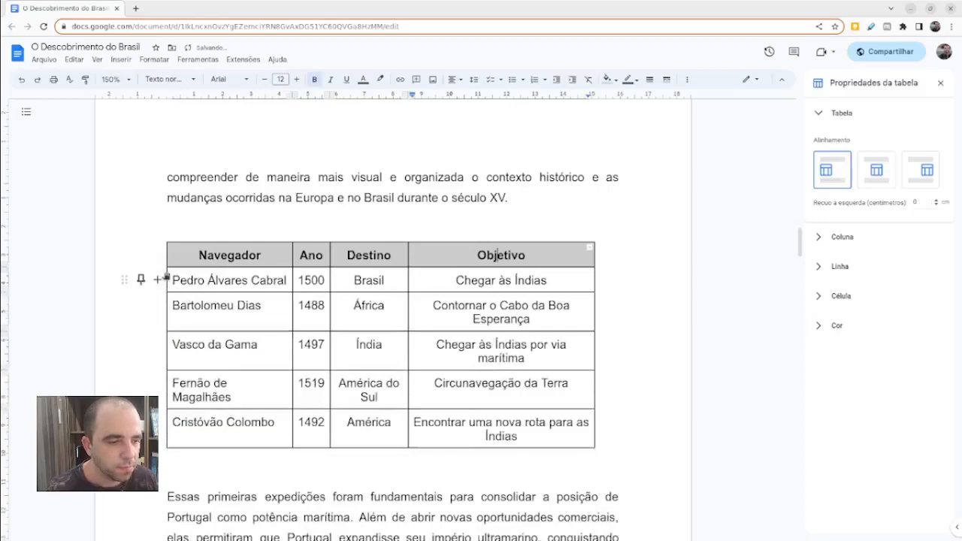
left_click_drag(167, 294, 178, 300)
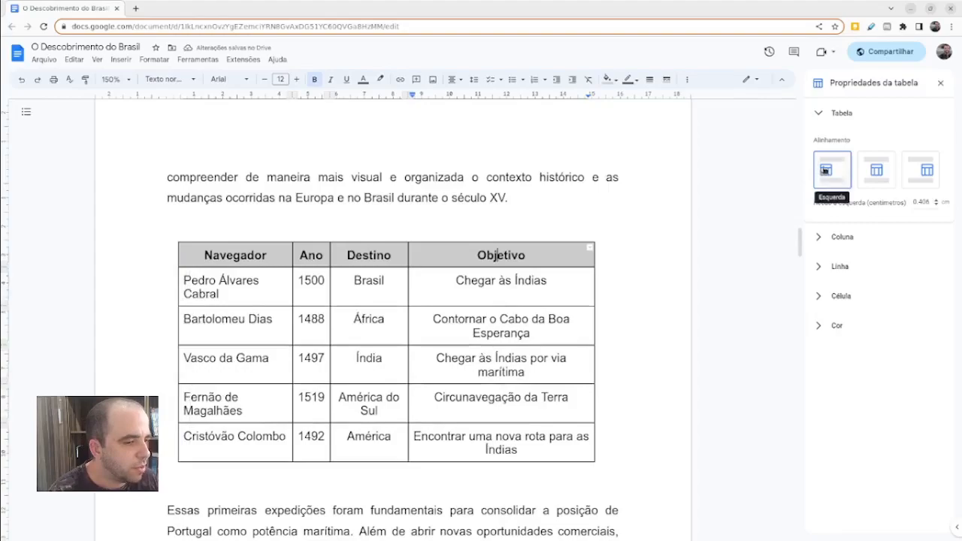
Center the table on the page after trying right alignment, and widen the Navegador column to about 4.43 cm
left_click(874, 172)
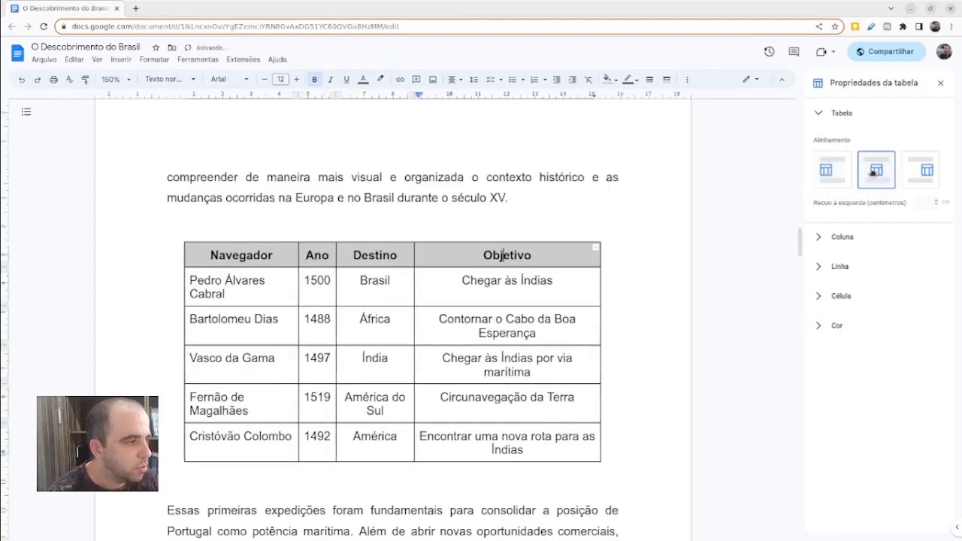
left_click(919, 168)
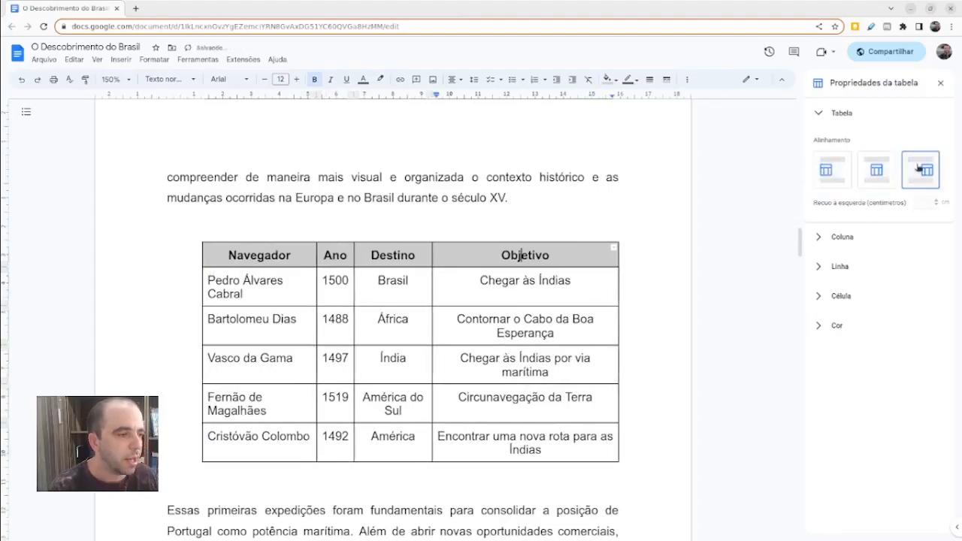
left_click(879, 175)
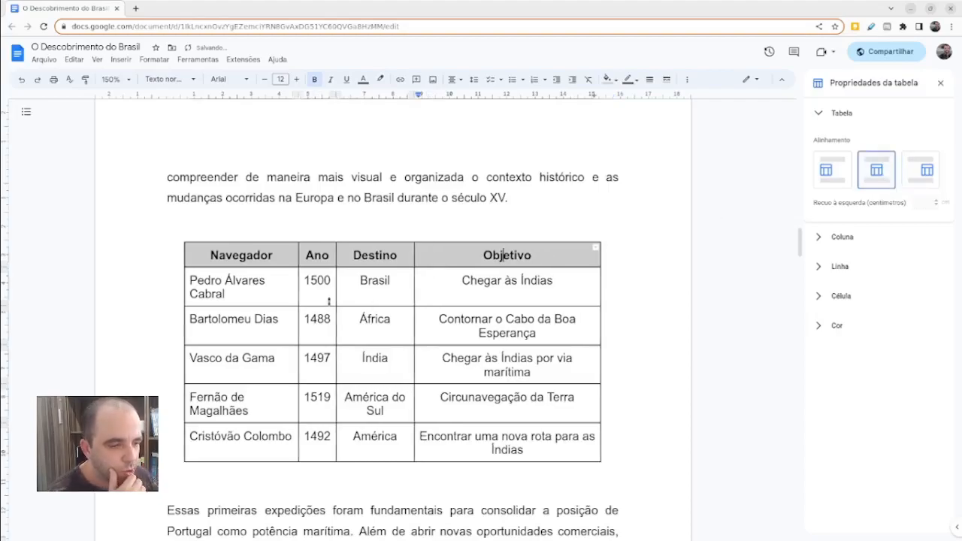
left_click_drag(182, 296, 171, 298)
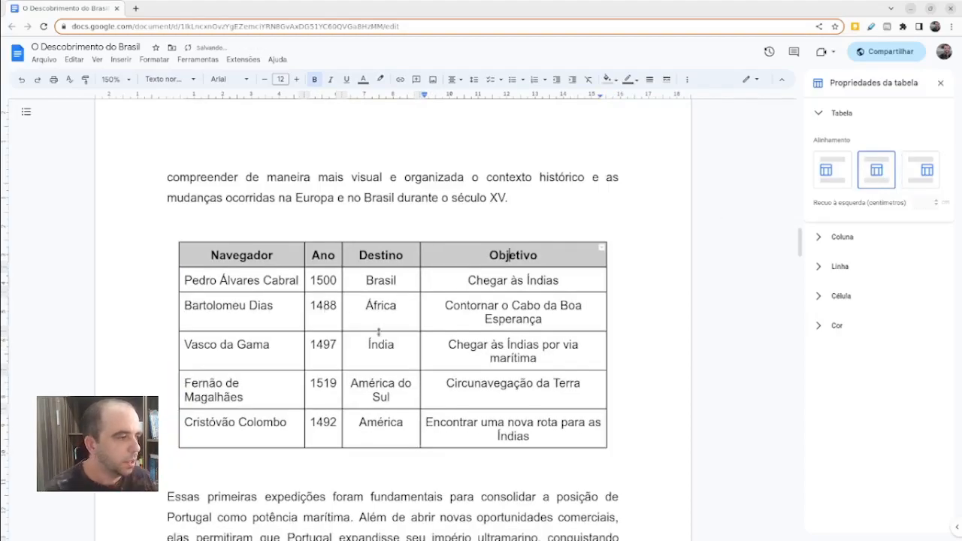
Set the Objetivo column's width to 5.762 cm
left_click(821, 239)
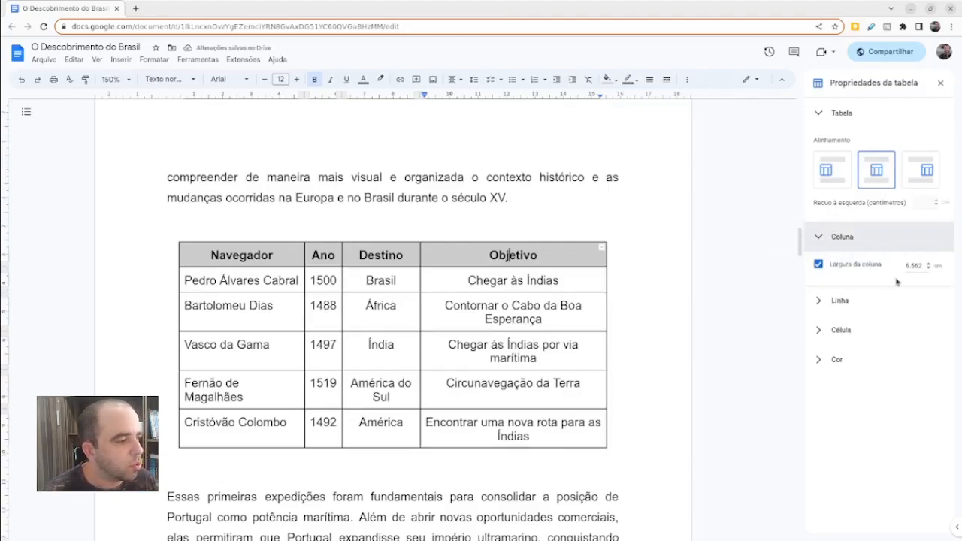
left_click(930, 269)
left_click(929, 269)
left_click(930, 268)
left_click(930, 268)
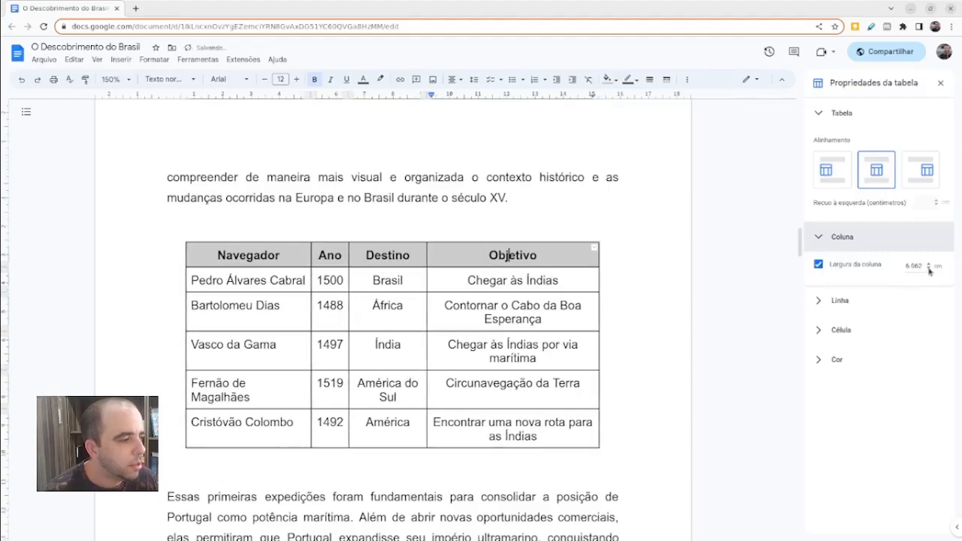
left_click(929, 268)
left_click(929, 268)
left_click(929, 268)
left_click(929, 268)
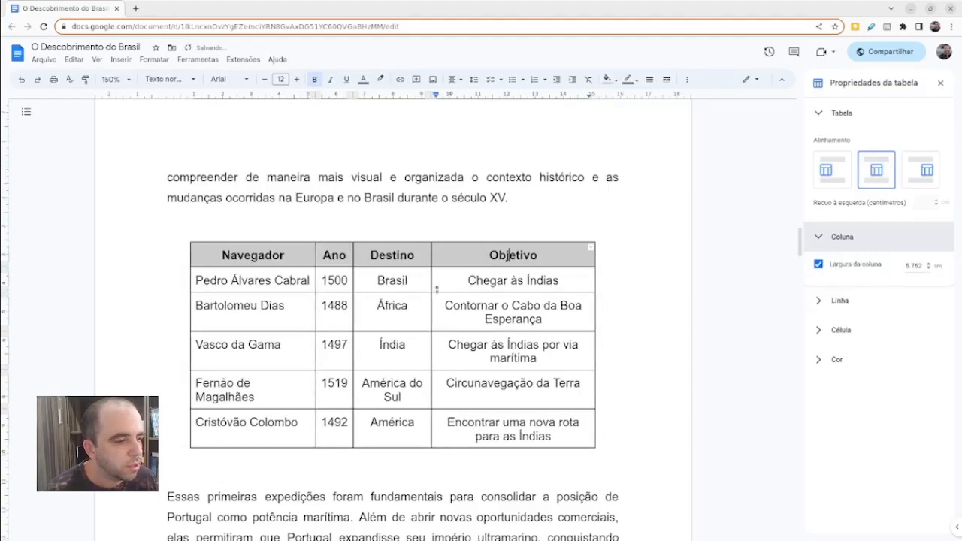
Try minimum heights of 0.04 cm and 1.24 cm for the table's header row
left_click(822, 302)
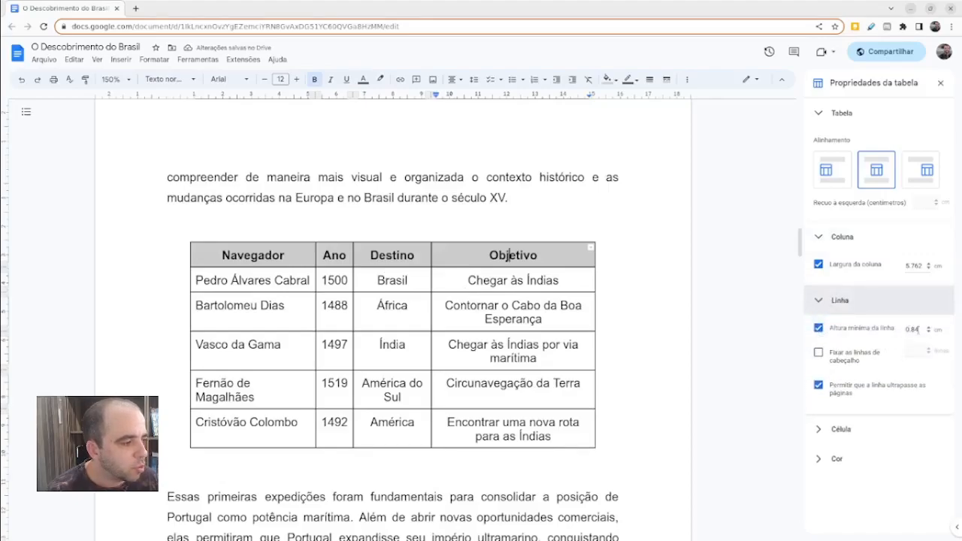
left_click(930, 332)
left_click(930, 333)
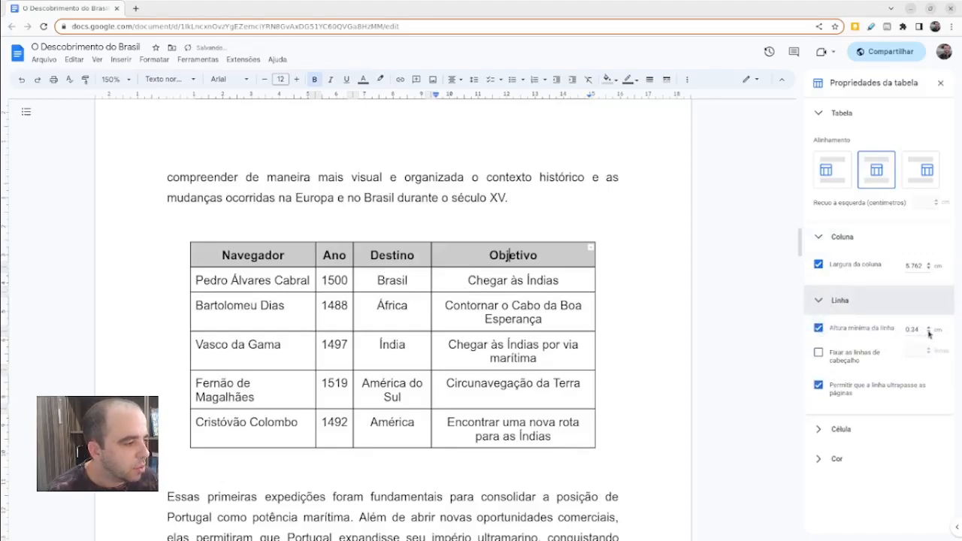
mouse_move(167, 258)
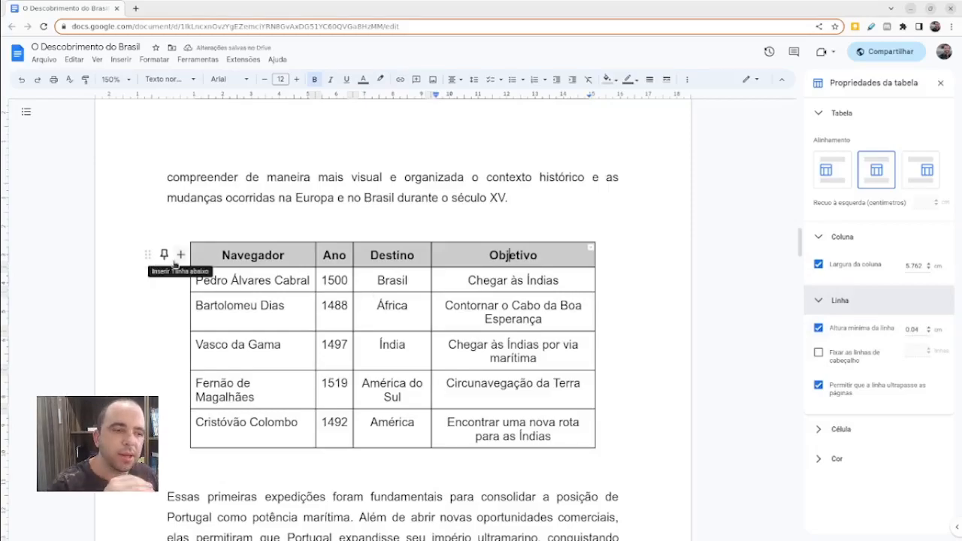
left_click(929, 328)
left_click(929, 328)
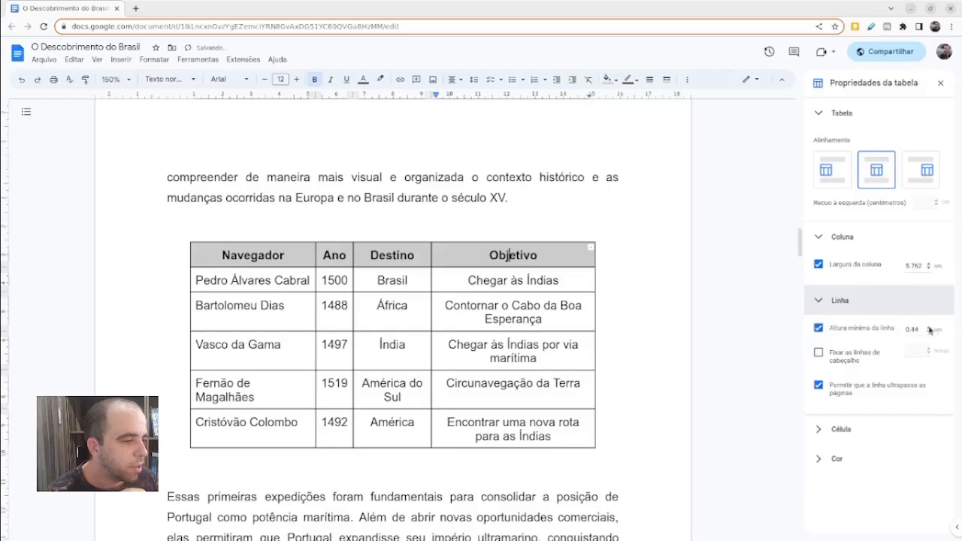
left_click(929, 328)
left_click(929, 328)
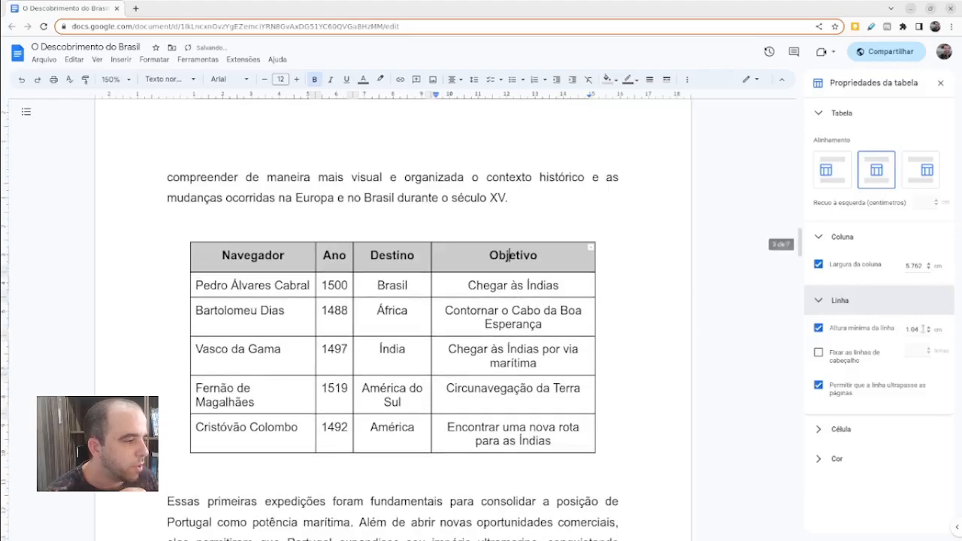
left_click(930, 328)
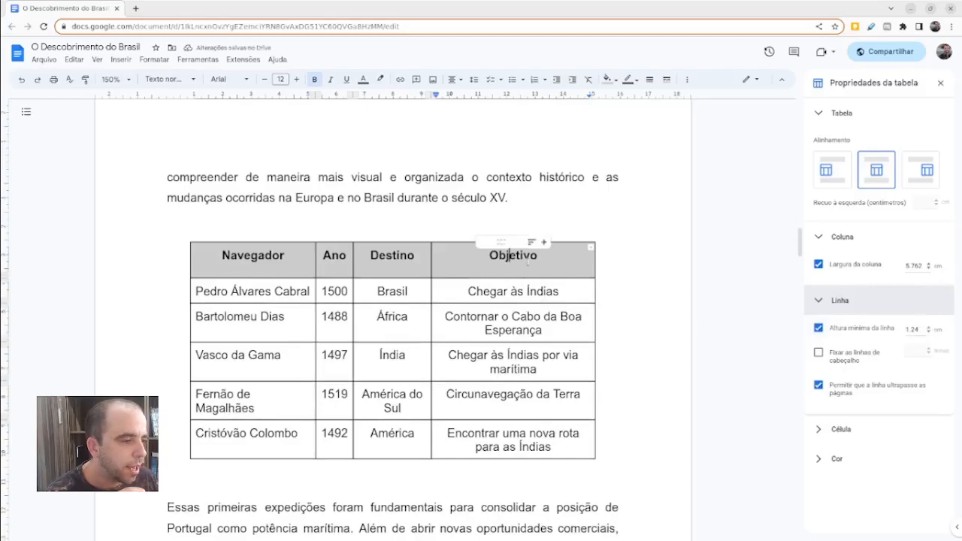
Set the header row's minimum height to 0.84 cm
left_click(928, 333)
left_click(928, 333)
left_click(929, 332)
left_click(928, 333)
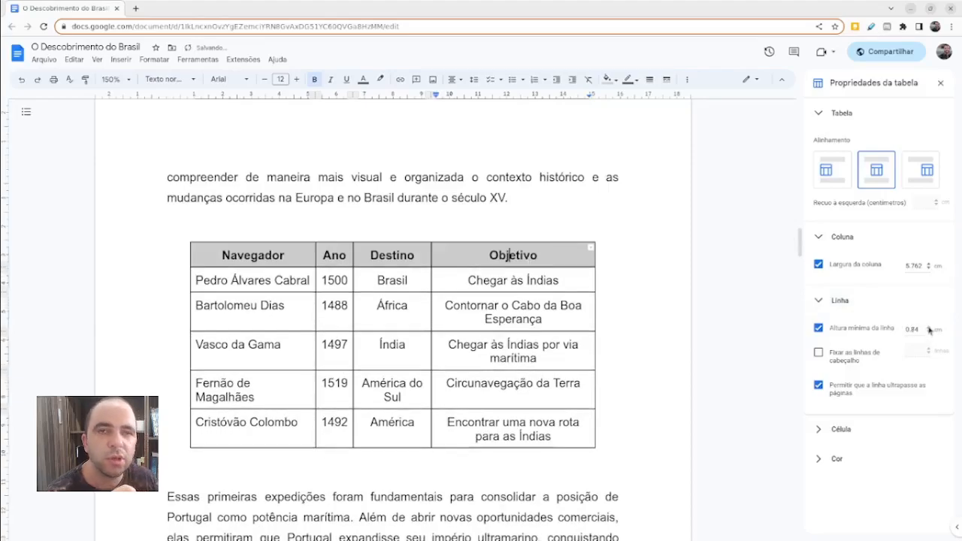
Try pinning the table's first row as a header row, then unpin it and allow it to overflow across pages
left_click(819, 352)
left_click(284, 255)
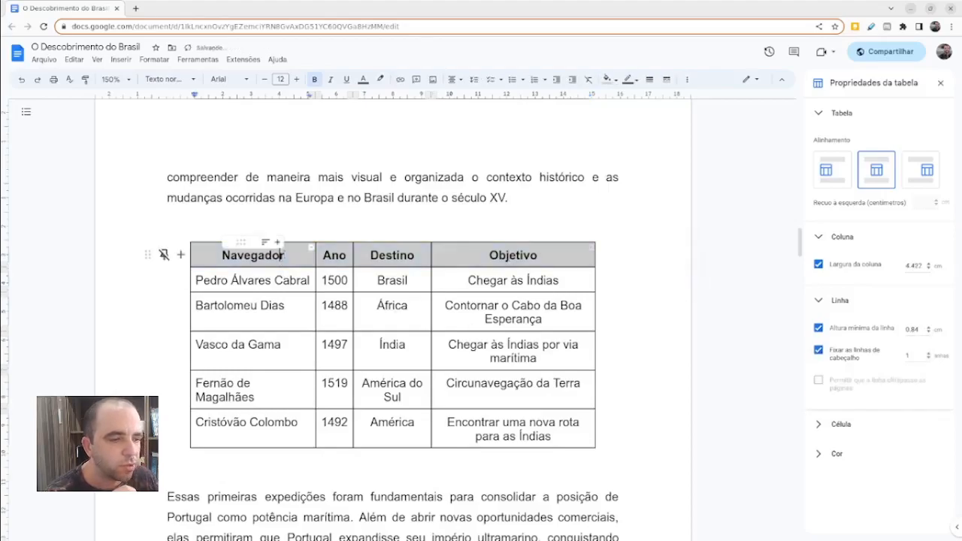
scroll(299, 413, "down", 4)
scroll(298, 413, "up", 2)
left_click_drag(233, 135, 576, 140)
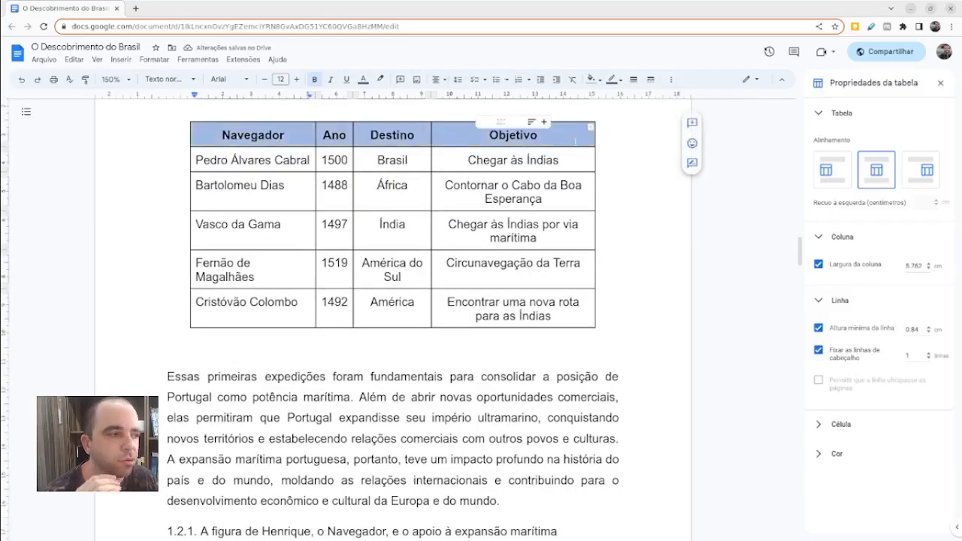
left_click(819, 350)
left_click(814, 381)
Show the cell properties and examine the vertical alignment options for the whole navigators table
left_click(815, 435)
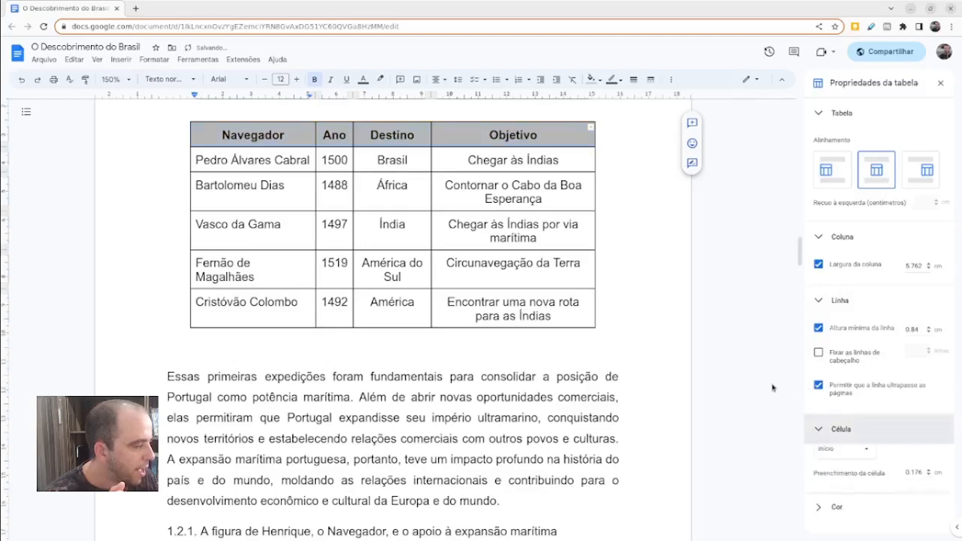
scroll(773, 389, "down", 3)
scroll(774, 394, "up", 3)
scroll(640, 353, "up", 2)
scroll(846, 409, "down", 1)
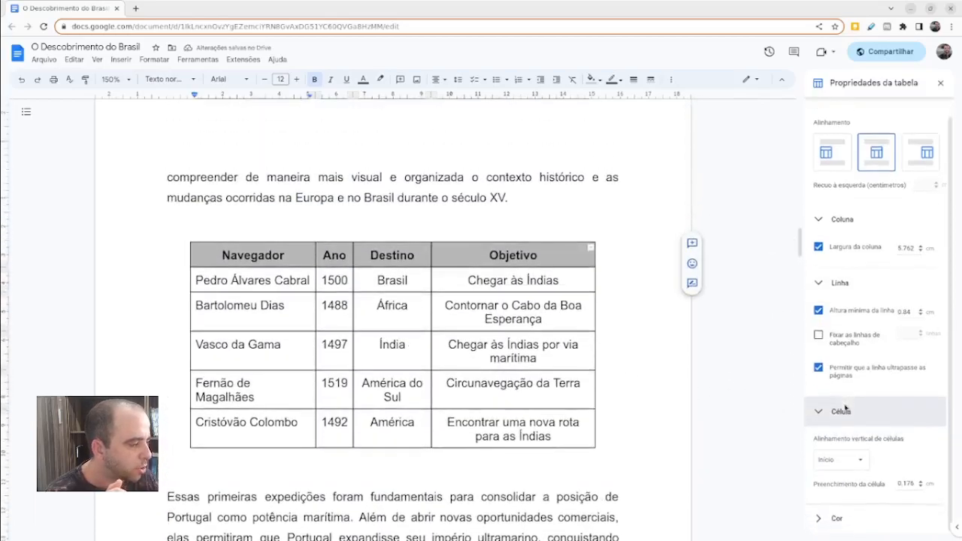
left_click_drag(248, 256, 503, 257)
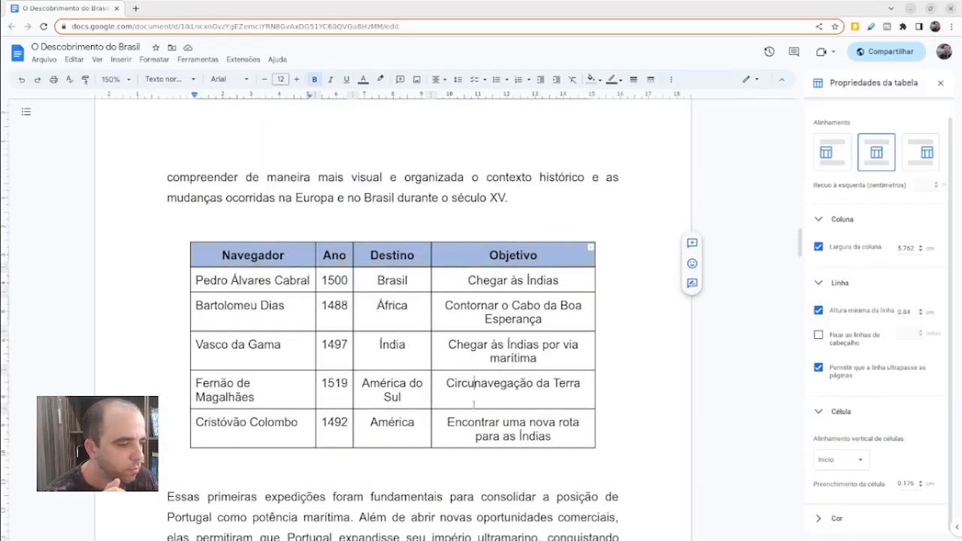
left_click_drag(482, 422, 482, 422)
key("ctrl+z")
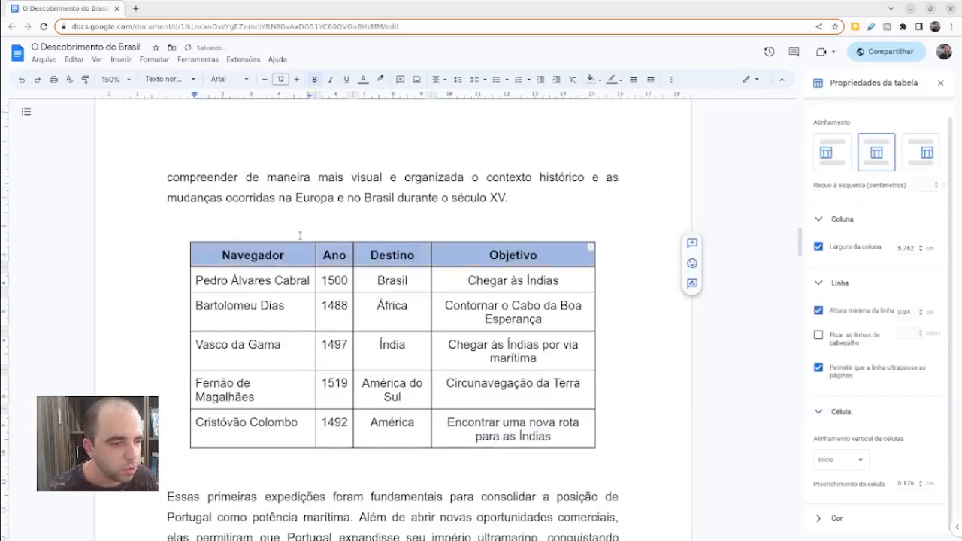
left_click_drag(256, 256, 493, 421)
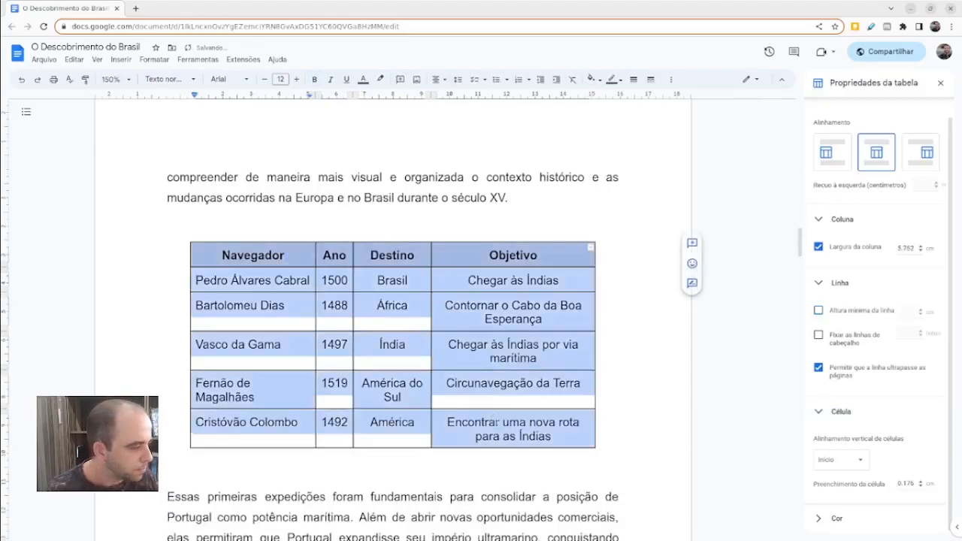
left_click(858, 464)
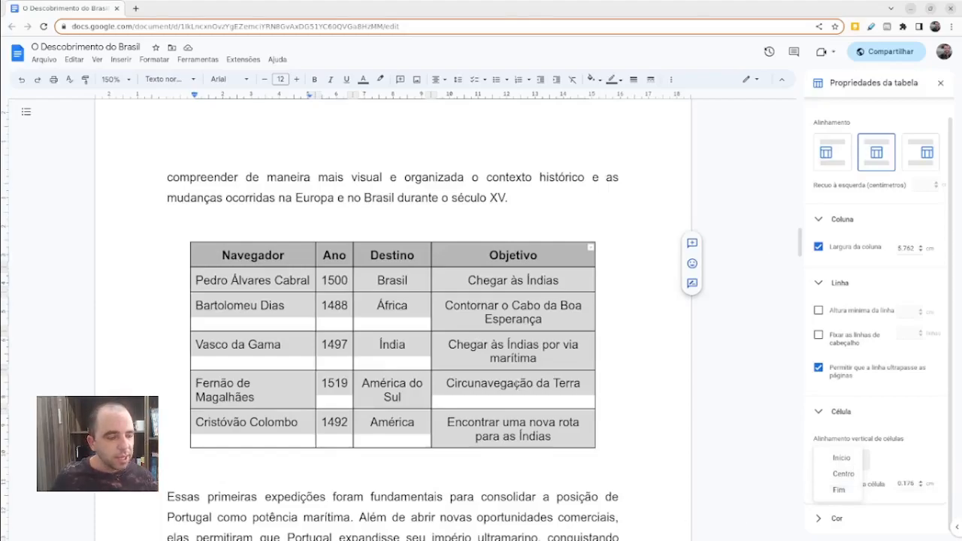
left_click(465, 312)
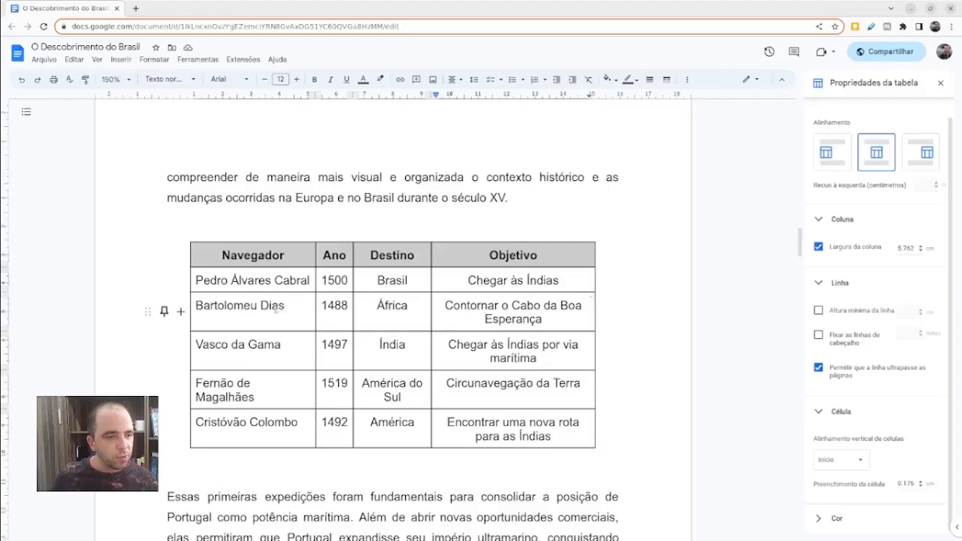
Set the vertical alignment of all cells in the navigators table to Centro
left_click_drag(224, 306, 291, 307)
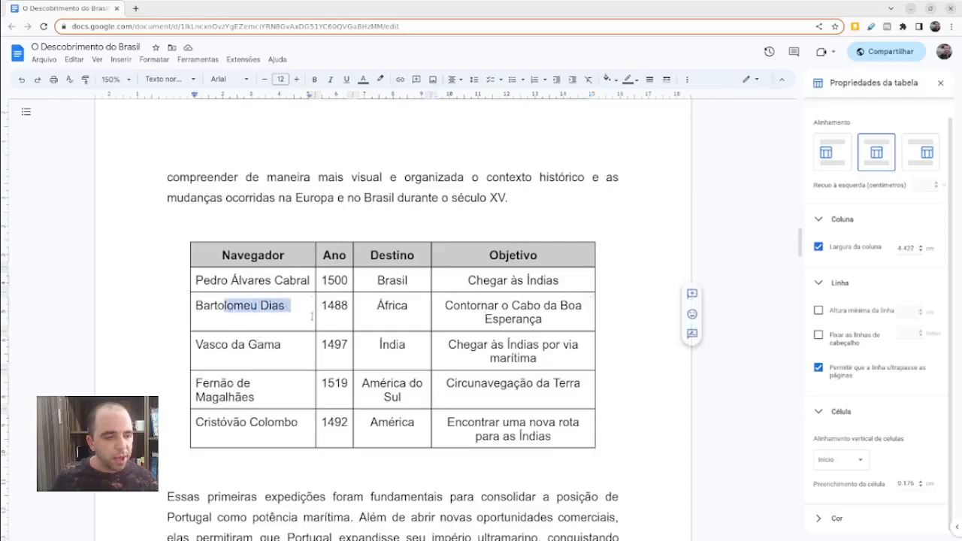
left_click_drag(196, 306, 305, 308)
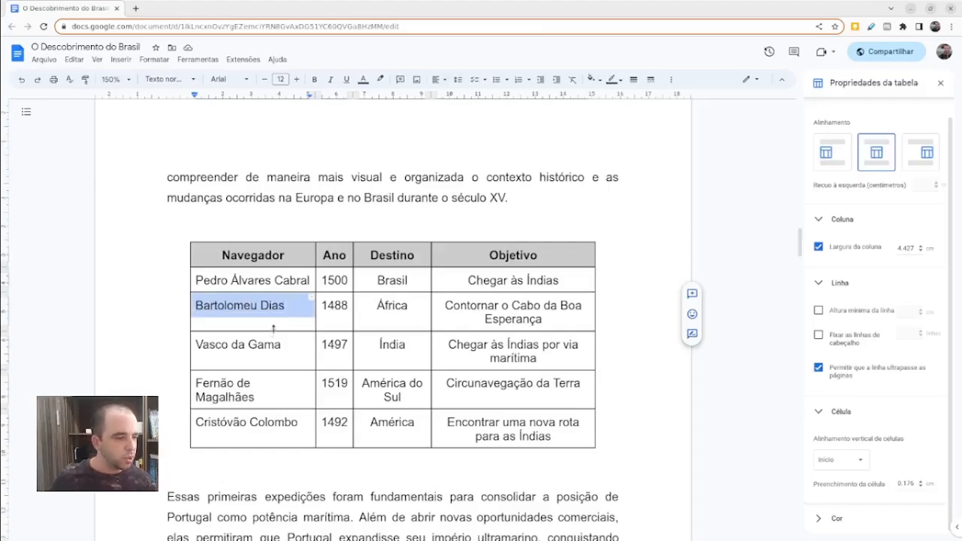
left_click_drag(289, 258, 757, 416)
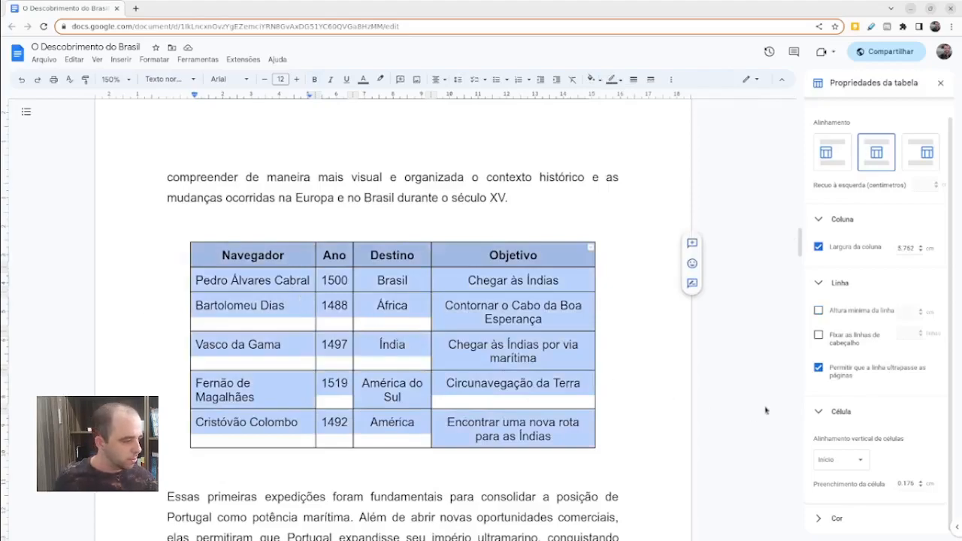
left_click(827, 460)
left_click(838, 473)
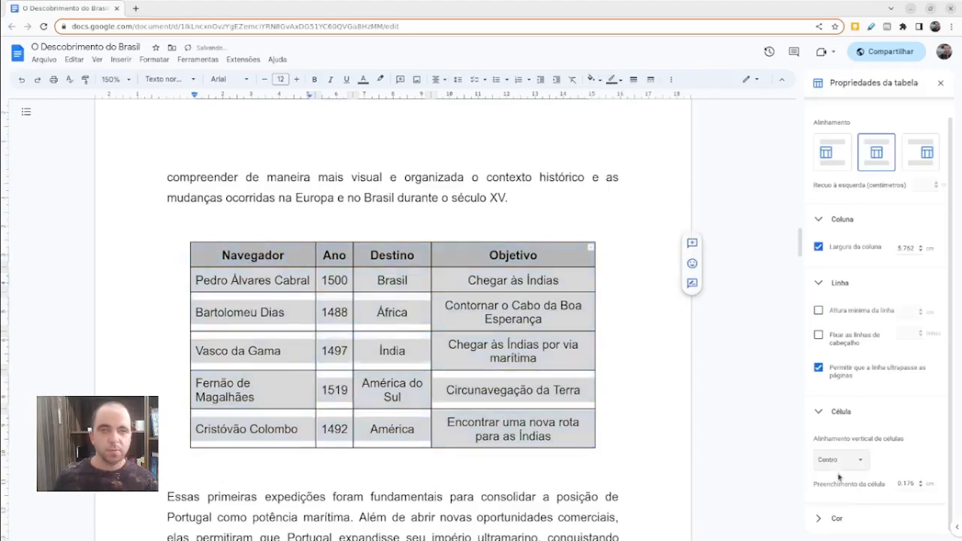
Try the Fim vertical alignment on all table cells, then return them to Centro
left_click(838, 466)
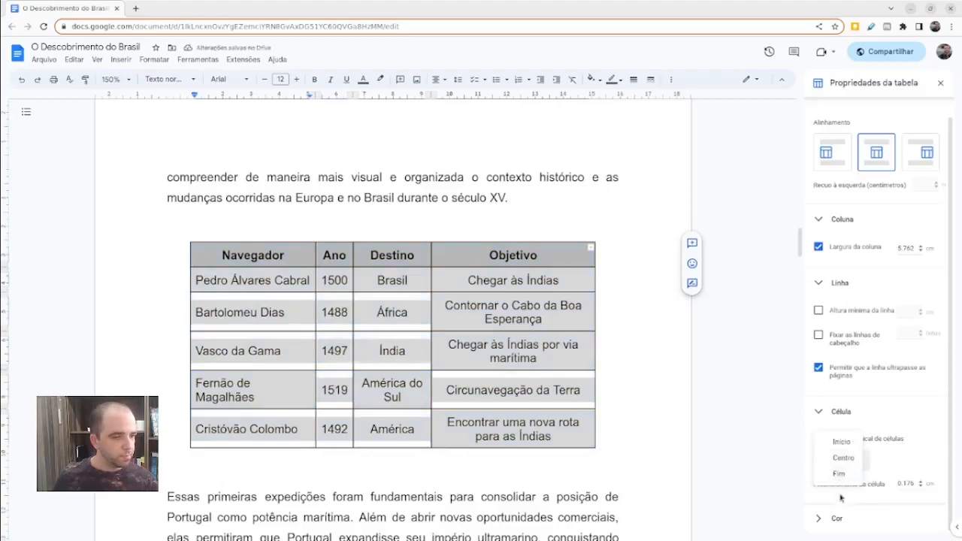
left_click(844, 476)
left_click(844, 462)
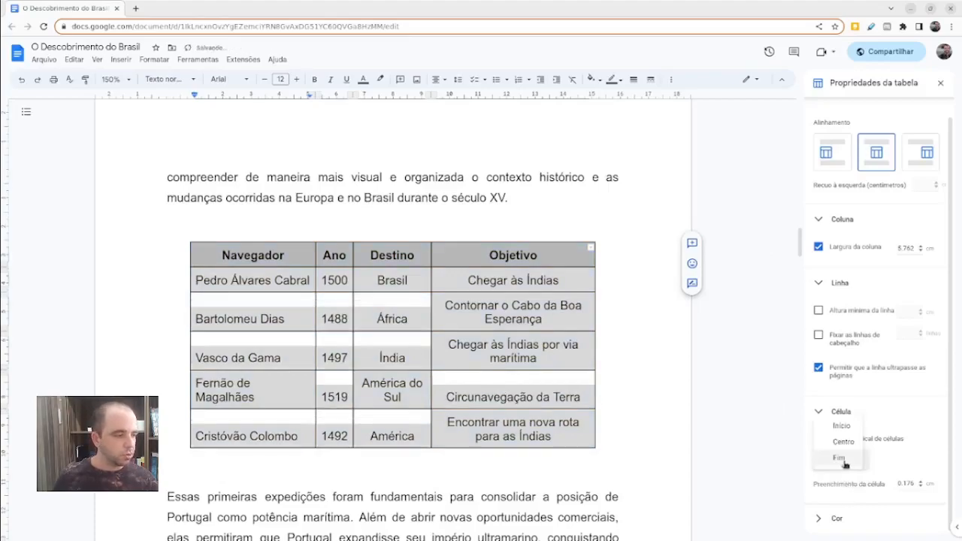
left_click(835, 439)
scroll(930, 430, "up", 1)
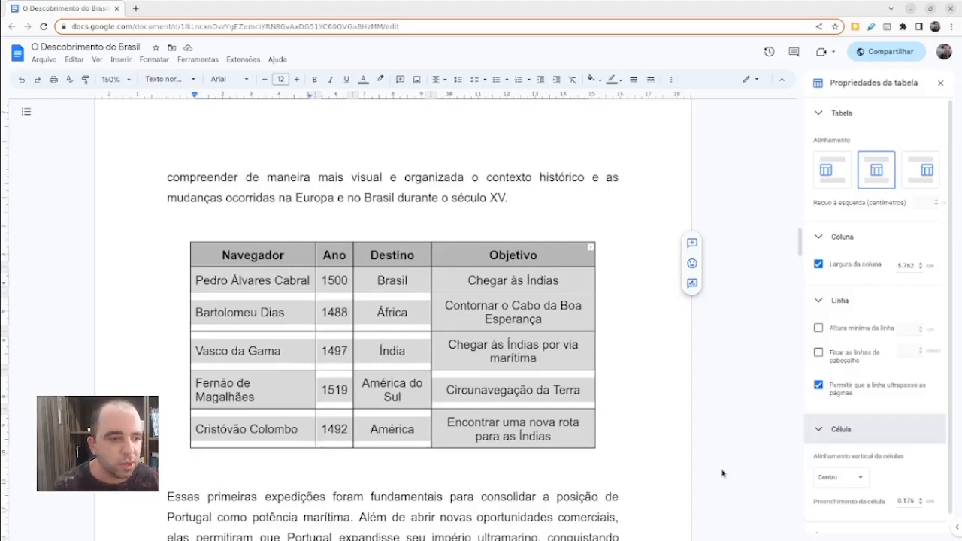
Set the cell padding of the whole table to 0.076 cm and show the table's border and background colour properties
left_click(921, 506)
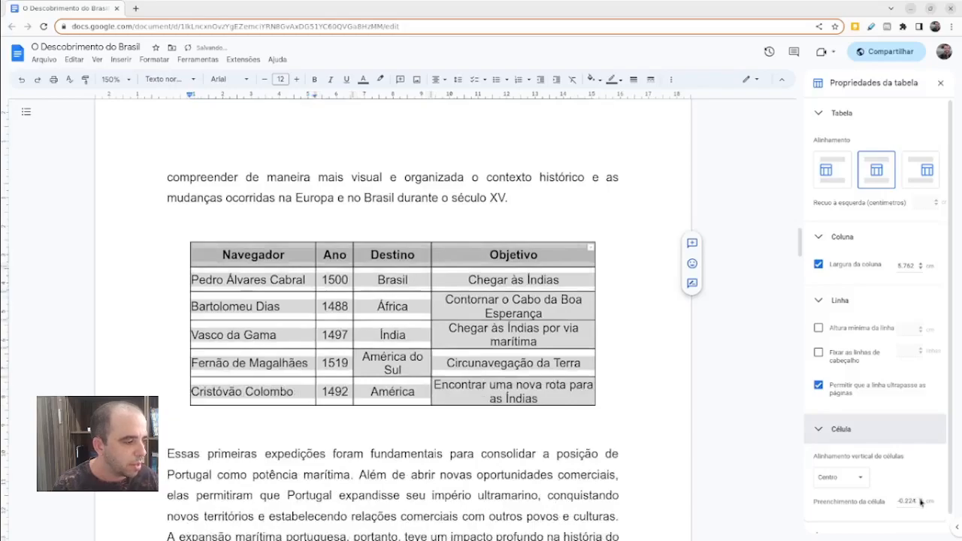
left_click(921, 501)
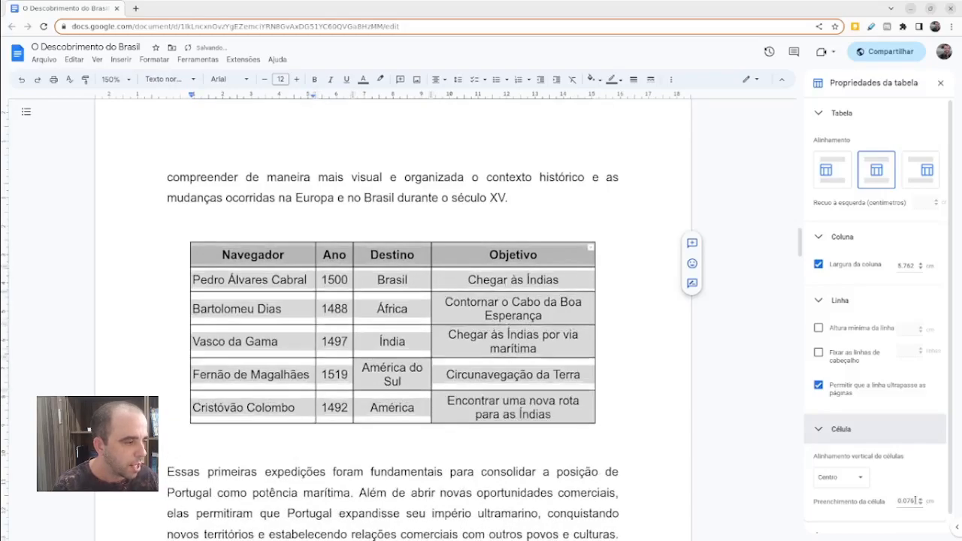
left_click(836, 300)
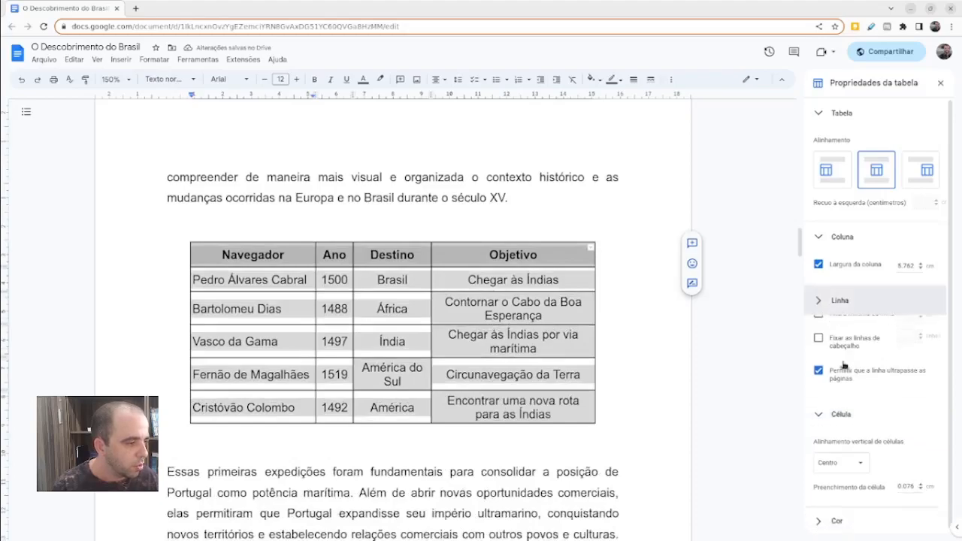
left_click(830, 329)
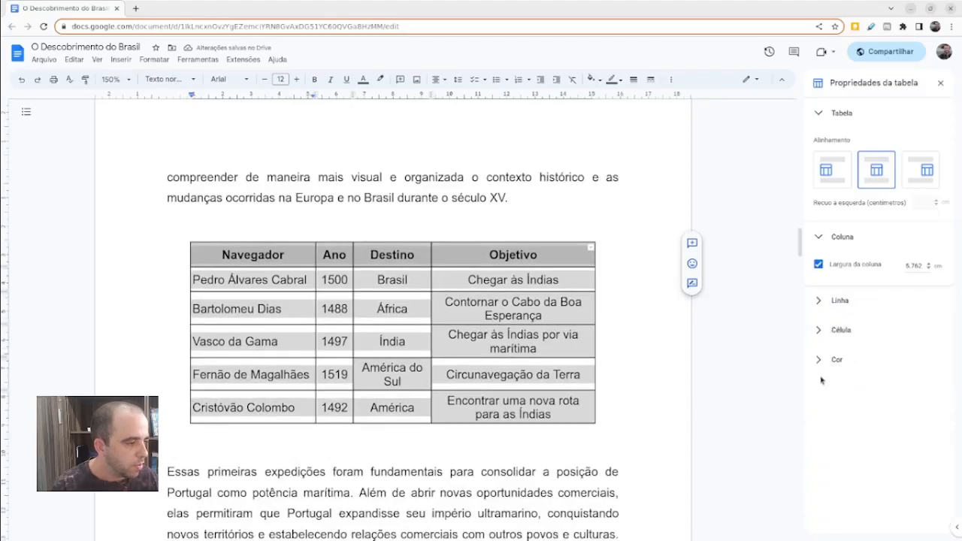
left_click(830, 359)
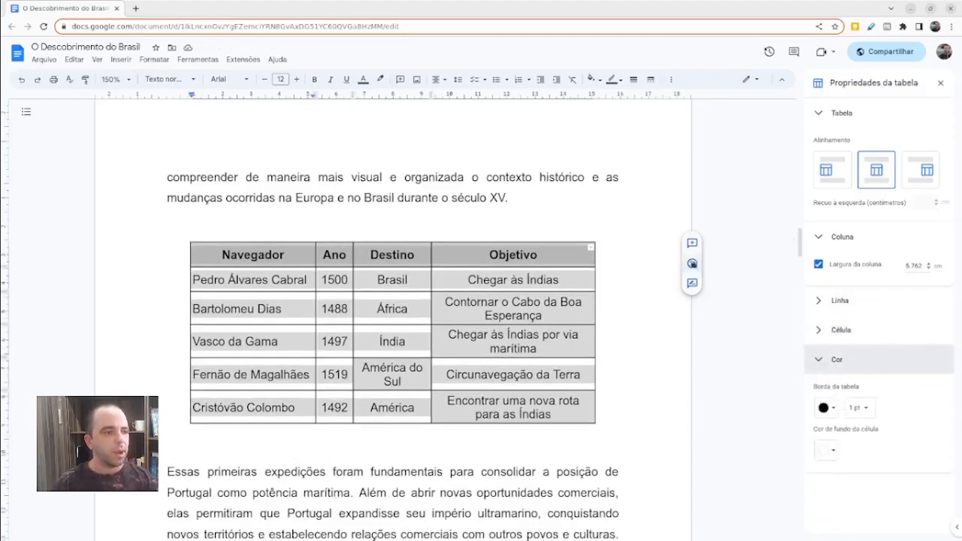
left_click(583, 221)
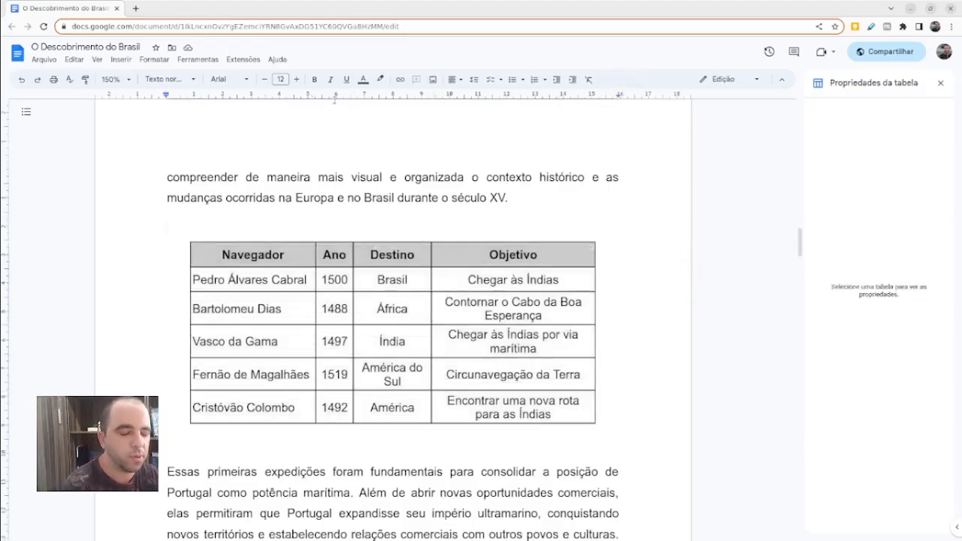
Try inserting a column after Navegador and a row below the header row, undoing each insertion
left_click(252, 256)
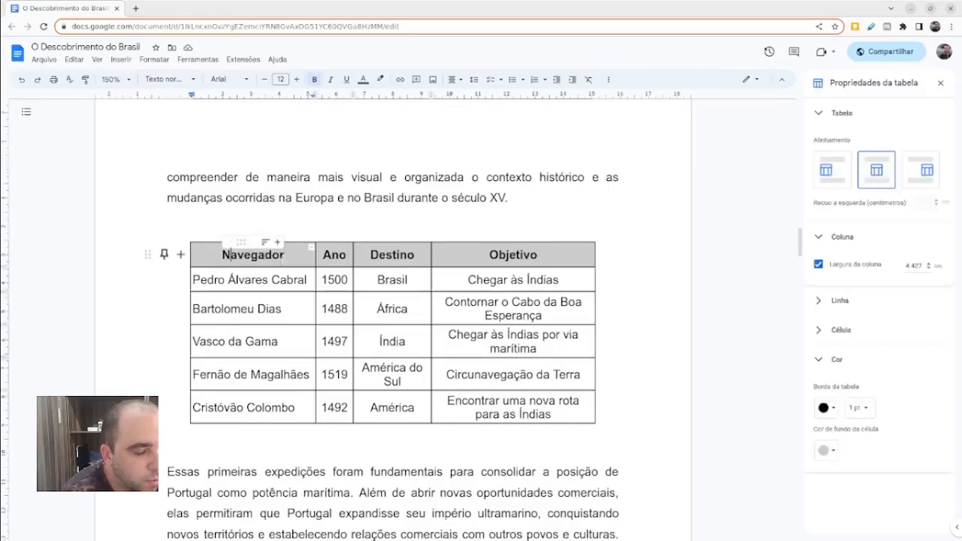
right_click(282, 263)
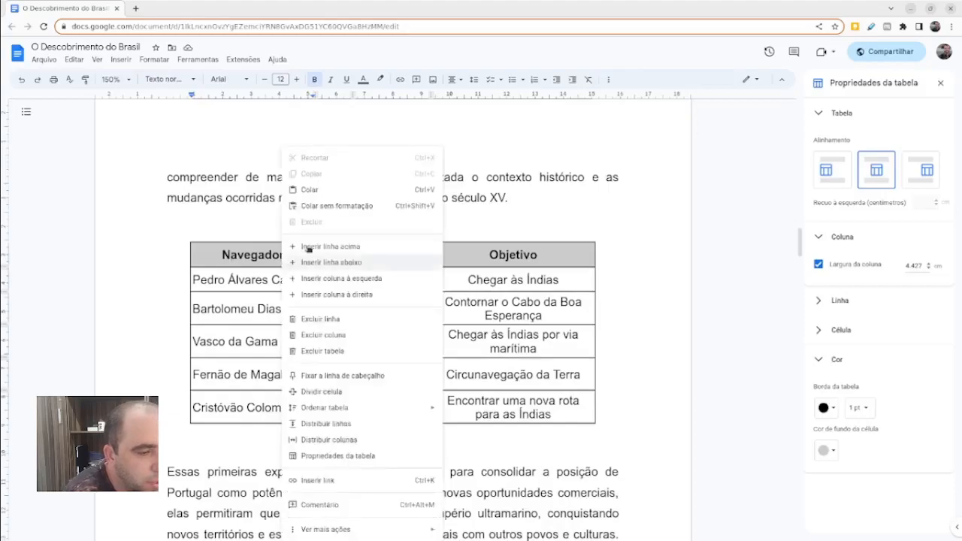
left_click(252, 277)
left_click(281, 243)
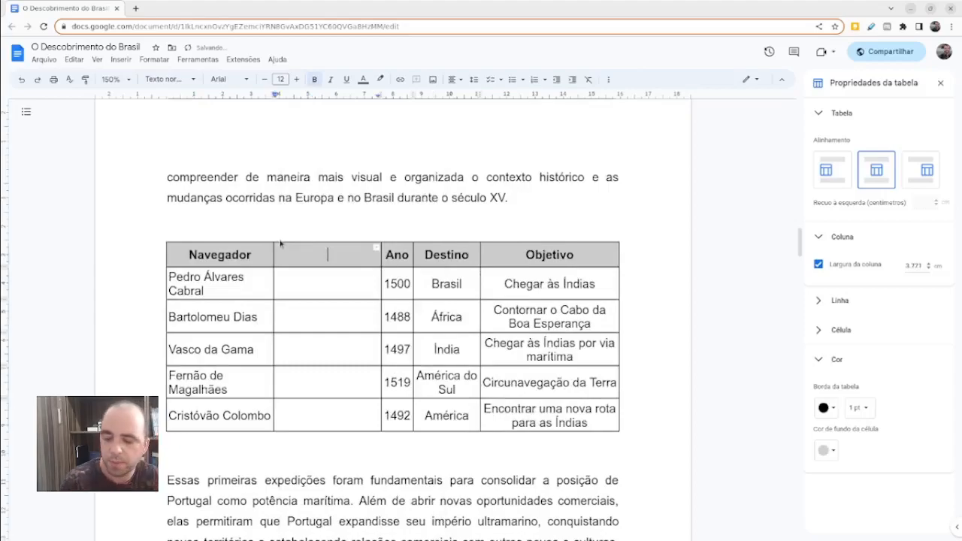
key("ctrl+z")
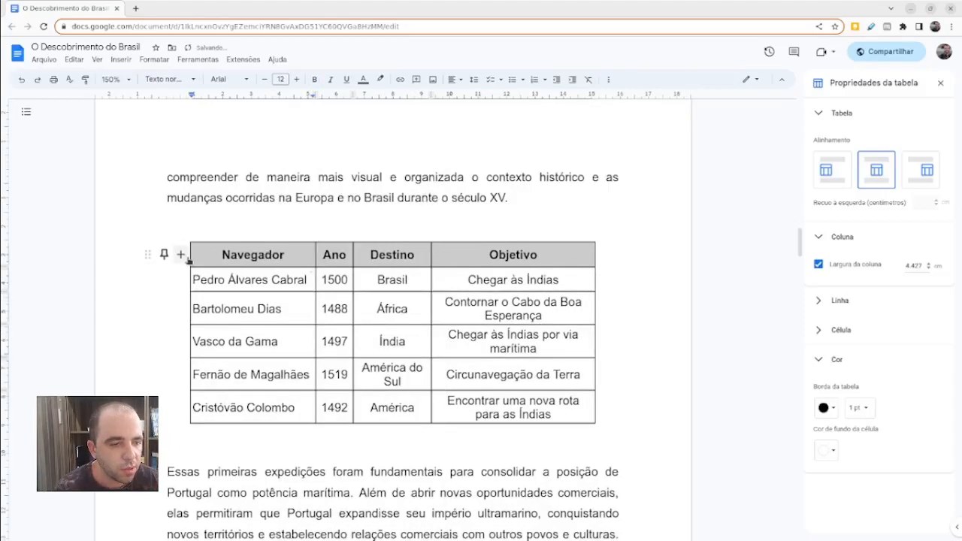
left_click(183, 255)
key("ctrl+z")
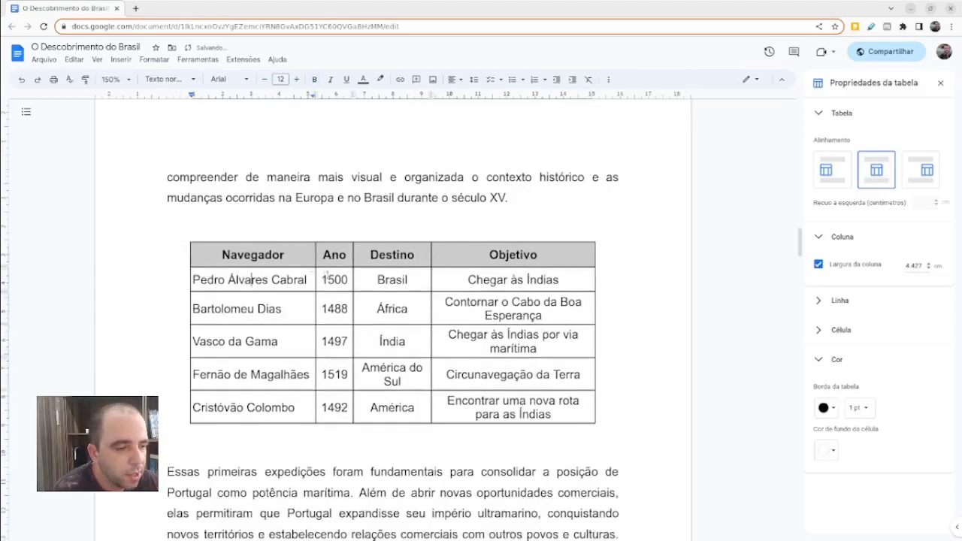
Try splitting the Navegador header cell into two columns, then undo the split
right_click(303, 258)
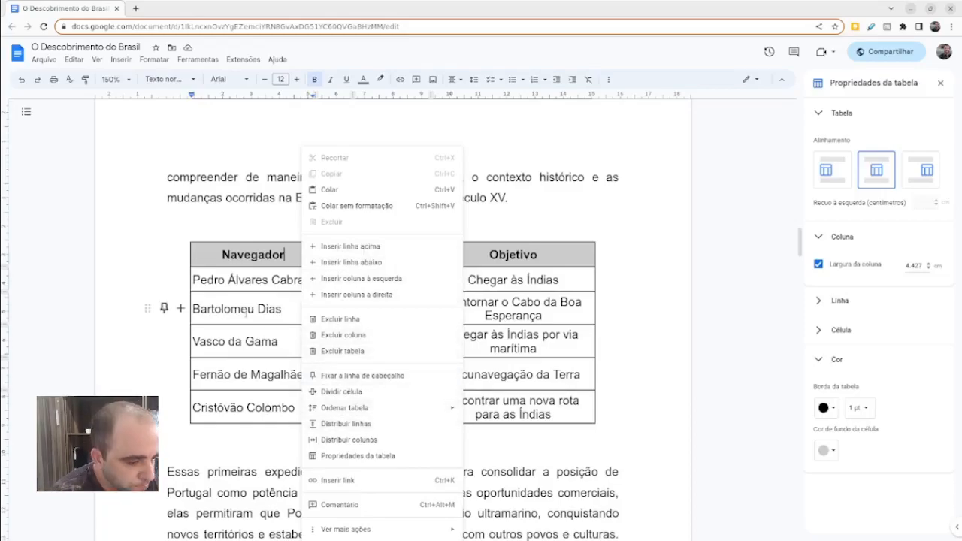
left_click(246, 312)
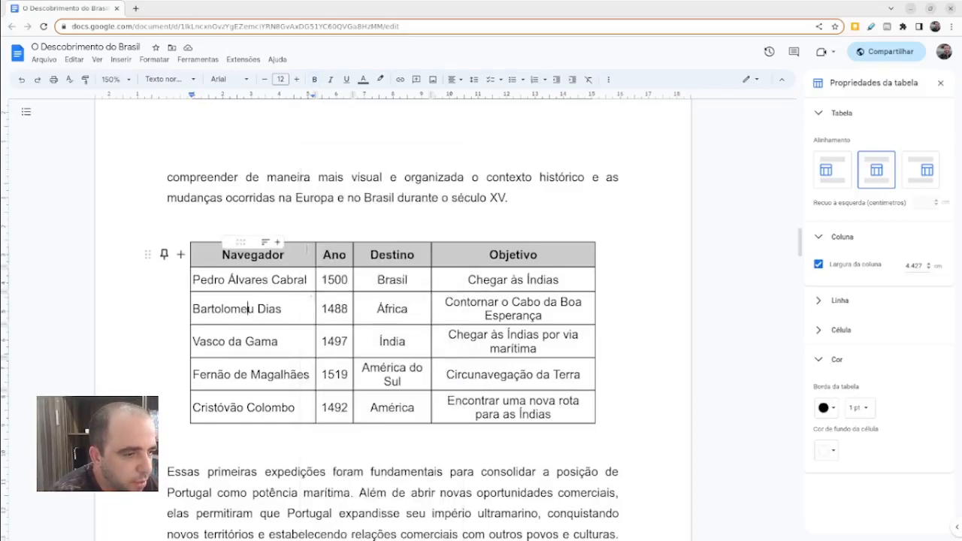
right_click(301, 254)
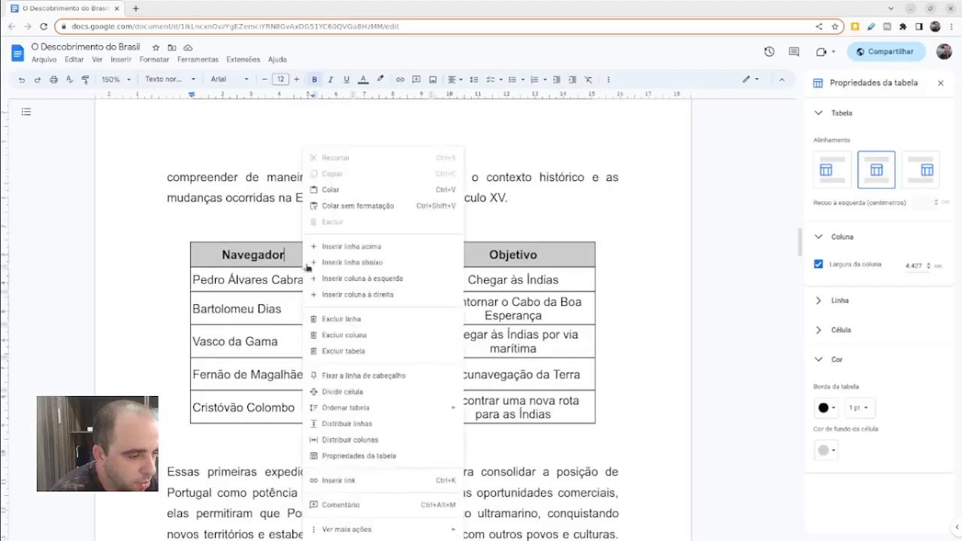
left_click(339, 392)
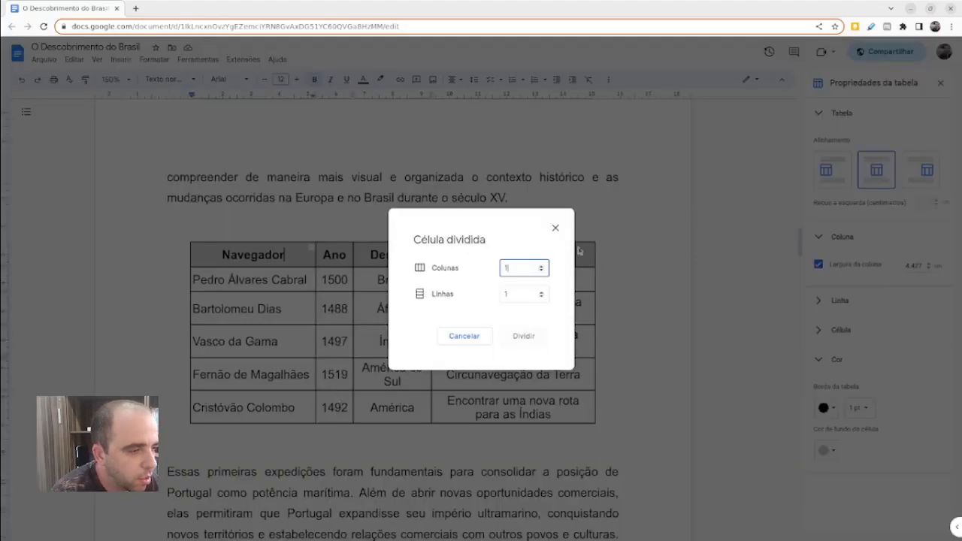
left_click(542, 266)
left_click(520, 336)
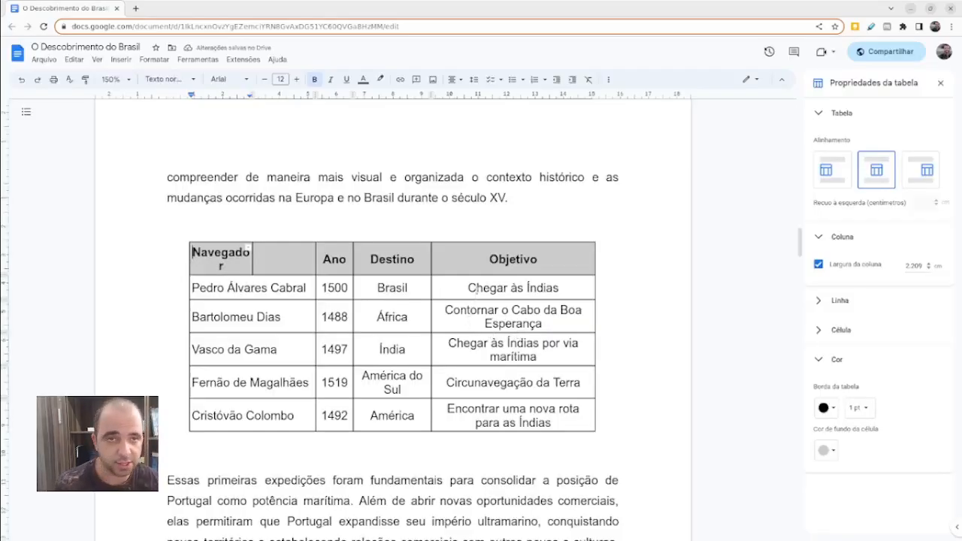
key("ctrl+z")
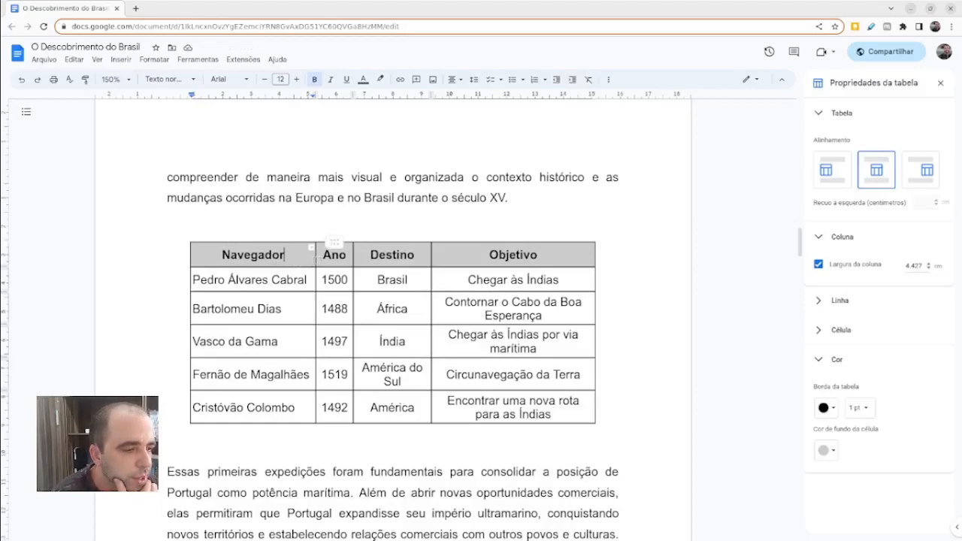
Clear the year from the Ano cell in the Bartolomeu Dias row
right_click(300, 256)
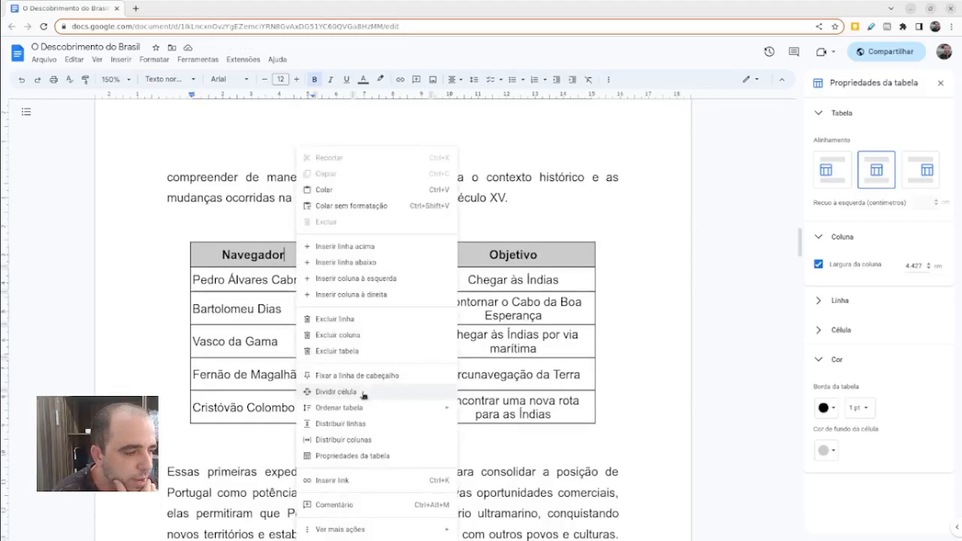
left_click(463, 402)
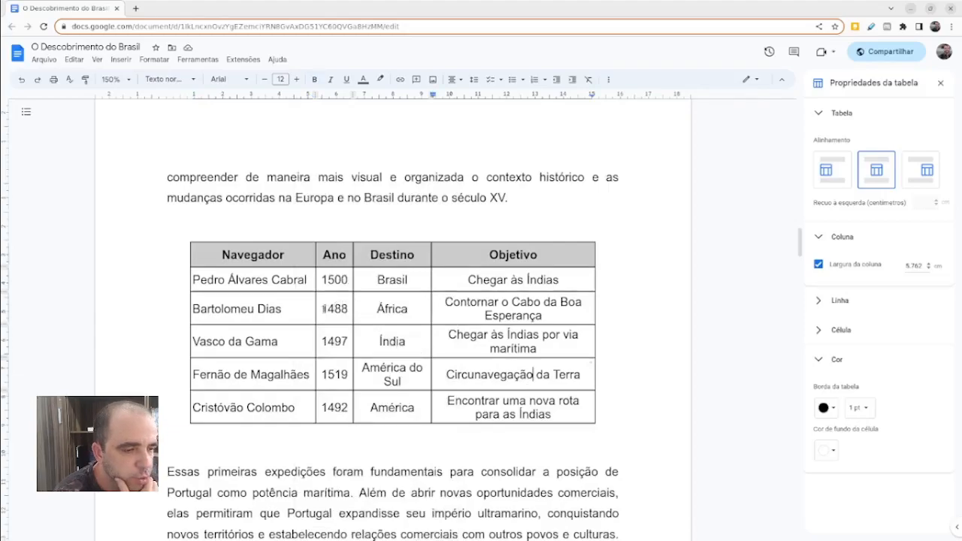
double_click(335, 309)
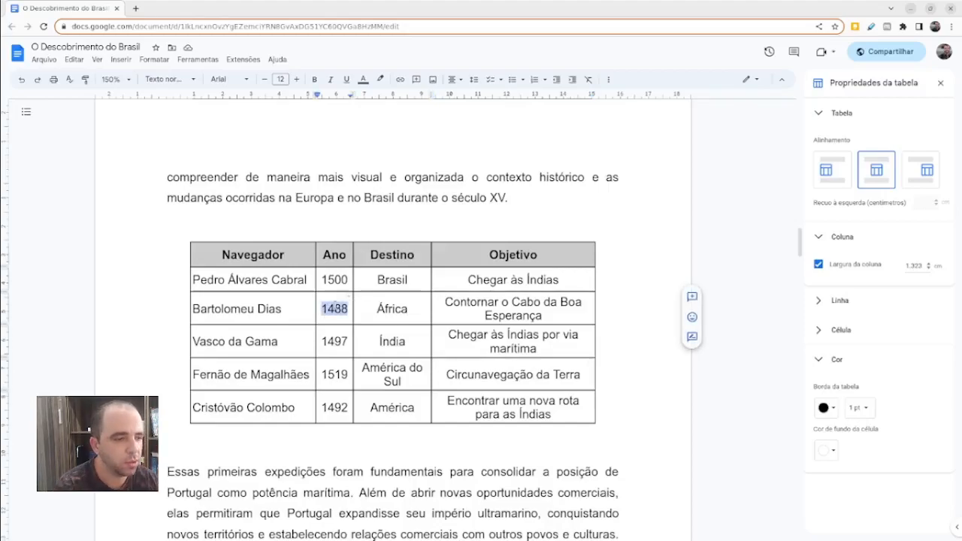
key("BackSpace")
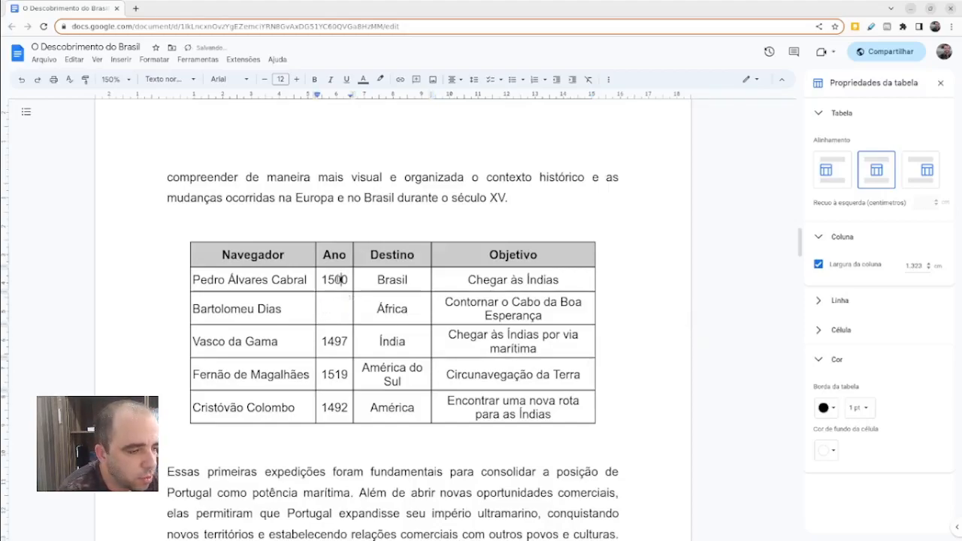
Try merging the Ano cells of the Pedro Álvares Cabral and Bartolomeu Dias rows, then undo the merge and the cleared year
left_click_drag(340, 280, 335, 308)
right_click(335, 308)
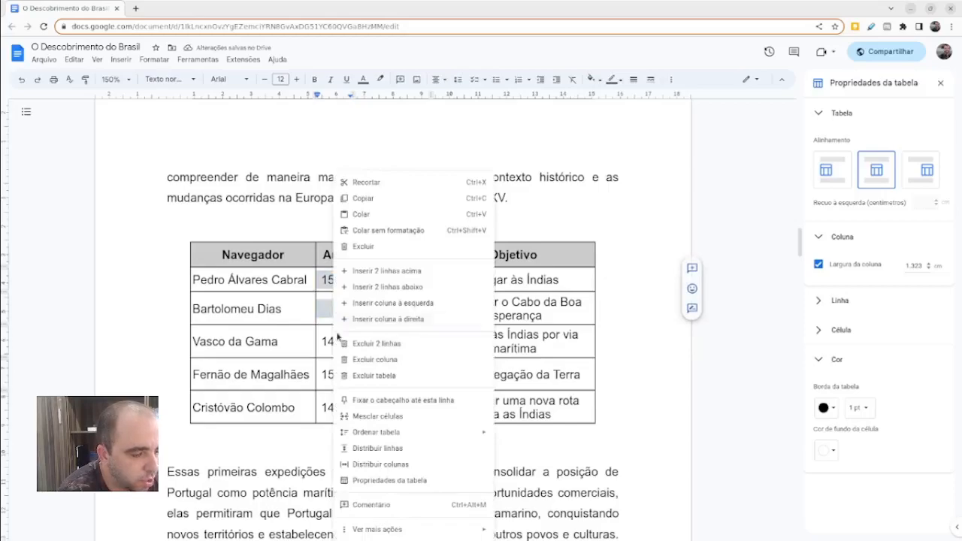
left_click(389, 416)
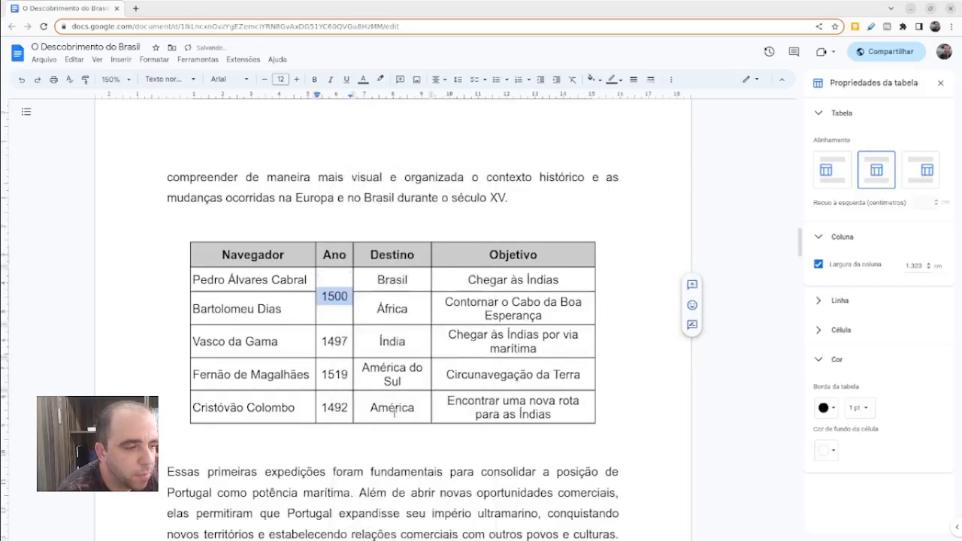
left_click(411, 311)
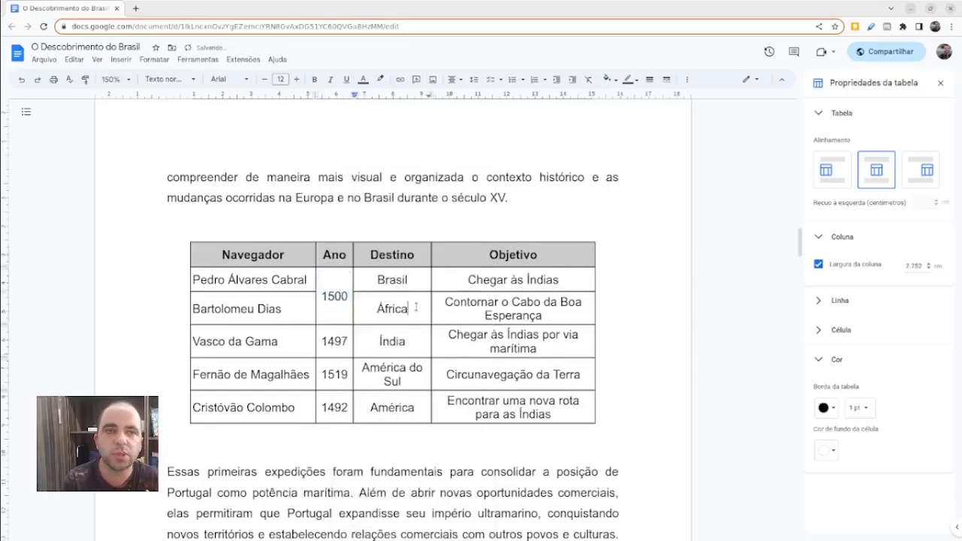
key("ctrl+z")
key("ctrl+z")
Sort the navigators table in ascending order by the Navegador column, using the five rows below the header as the selection
right_click(395, 305)
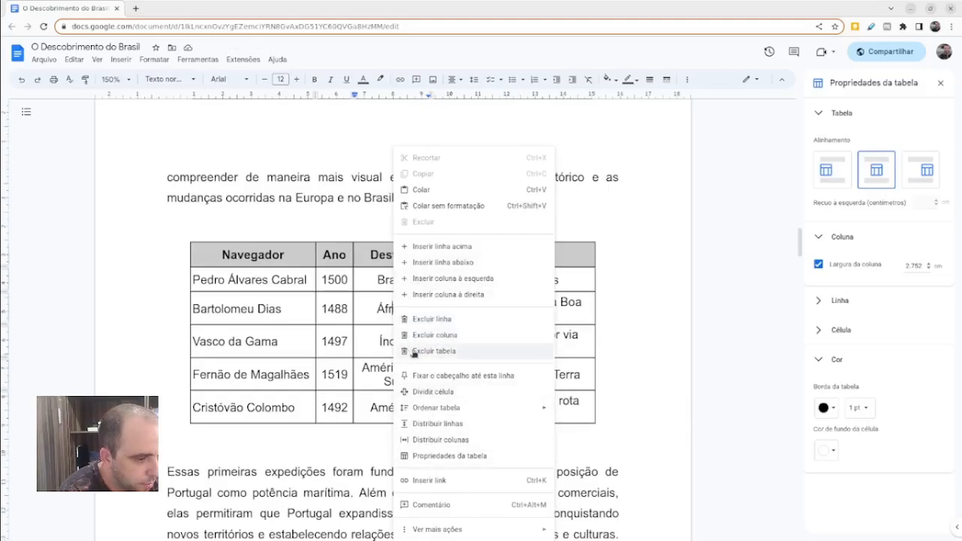
mouse_move(435, 410)
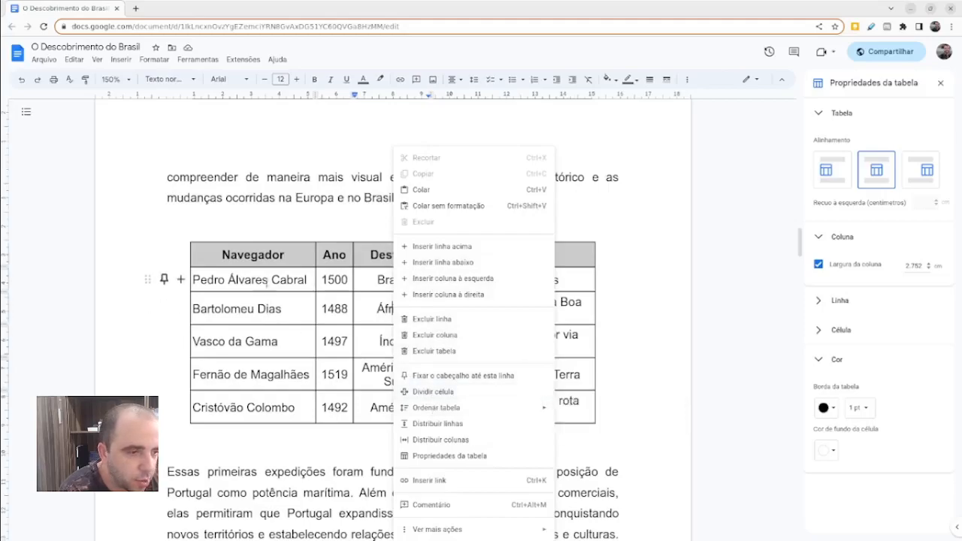
left_click(268, 280)
left_click_drag(267, 279, 481, 399)
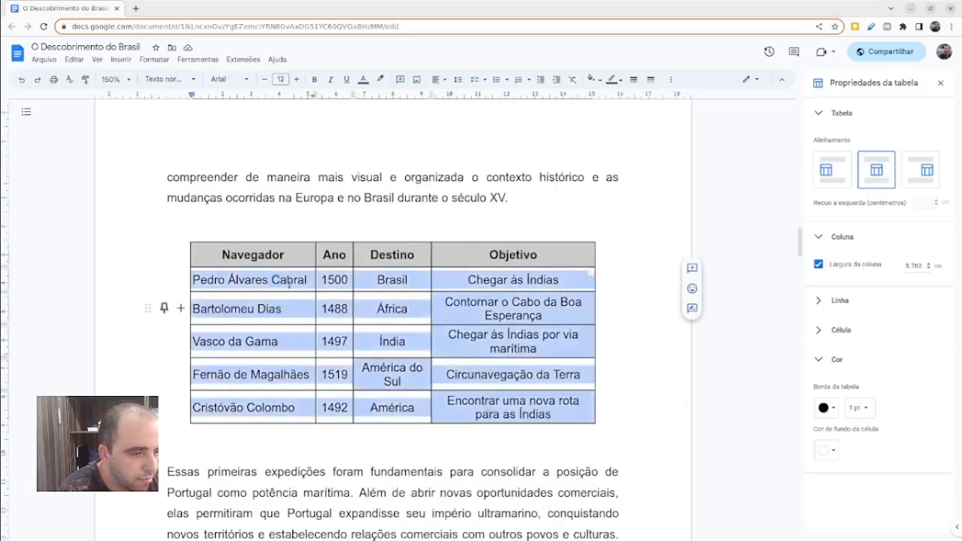
right_click(286, 280)
mouse_move(368, 434)
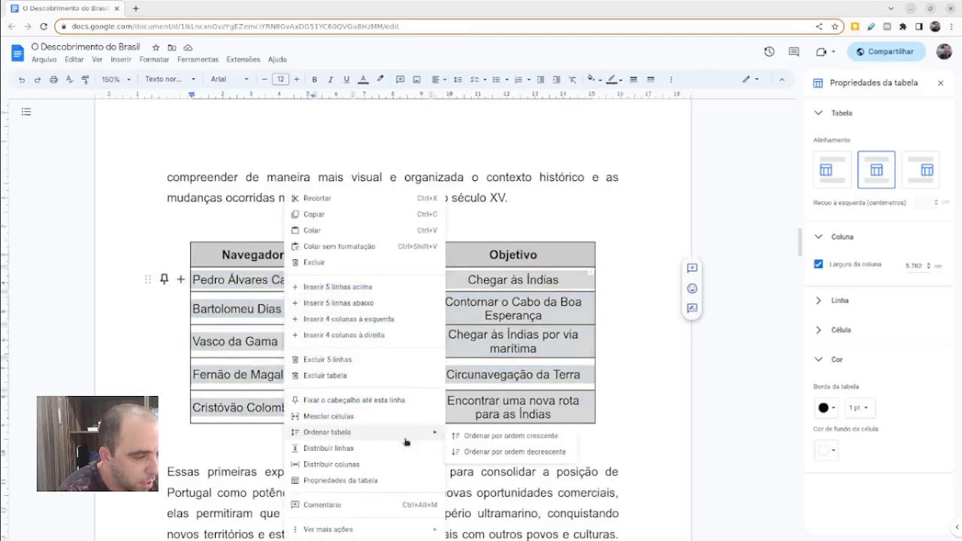
left_click(517, 442)
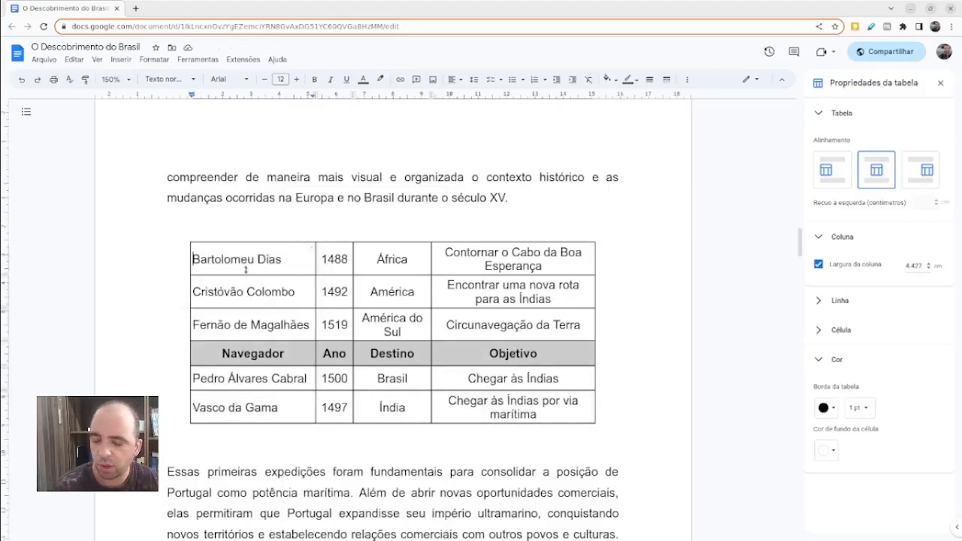
Move the header text into a new row inserted above Bartolomeu Dias and delete the emptied grey row
left_click_drag(197, 353, 478, 358)
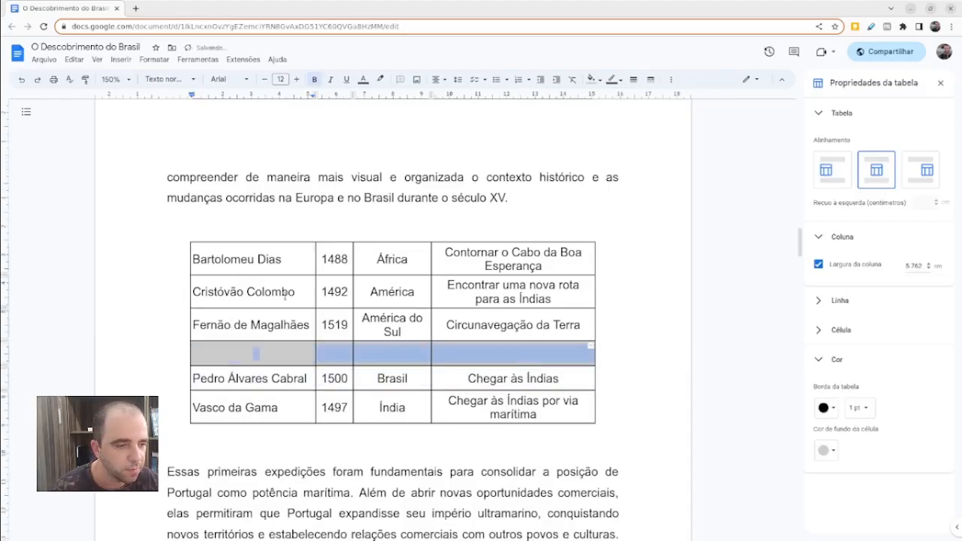
right_click(240, 260)
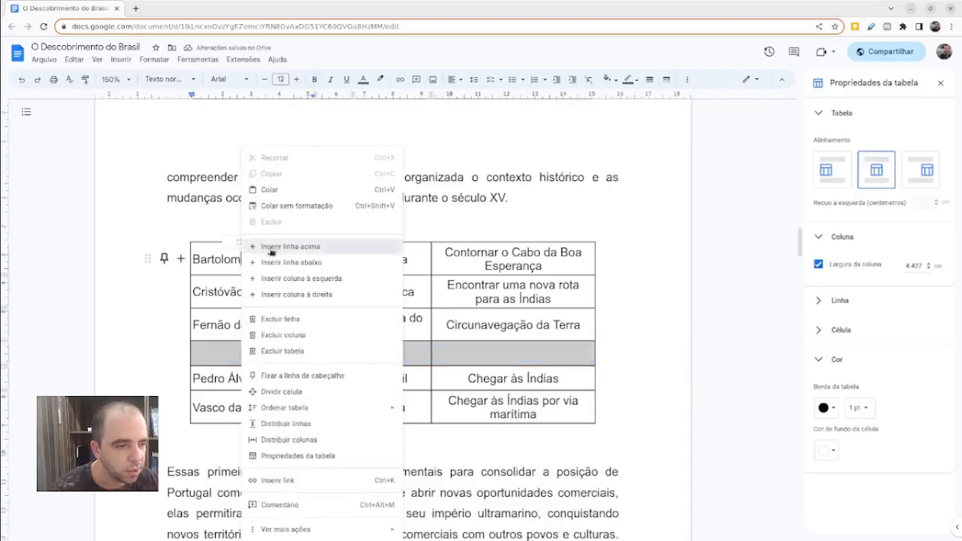
left_click(273, 247)
key("ctrl+v")
left_click(390, 327)
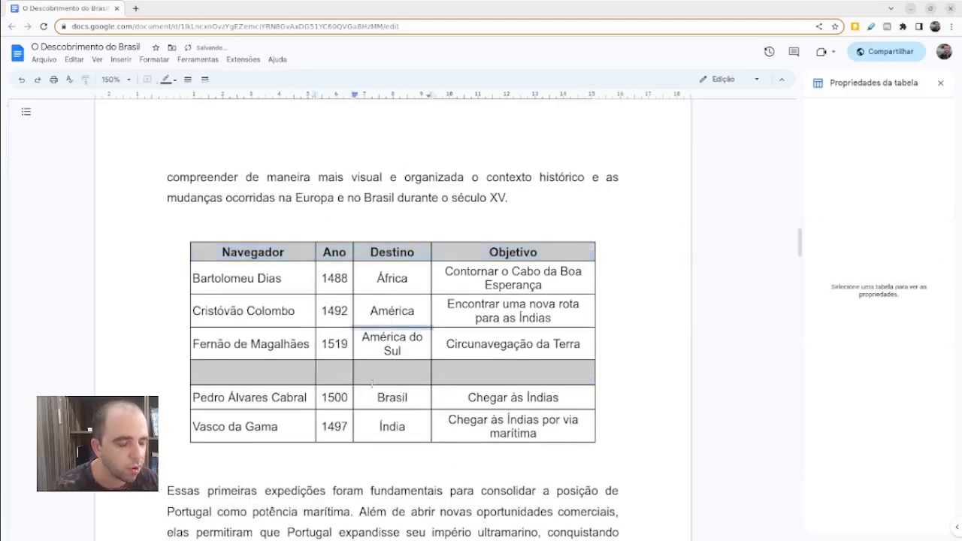
right_click(375, 373)
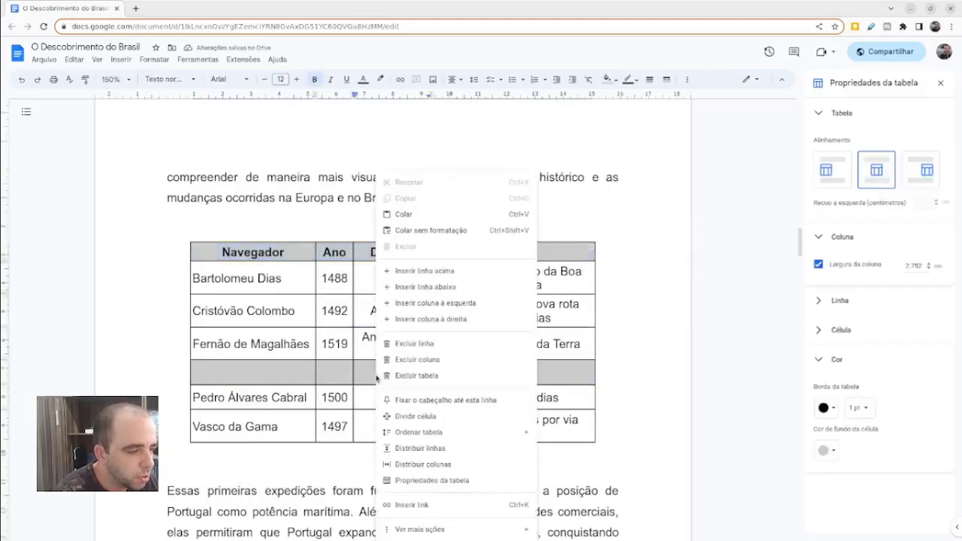
left_click(398, 340)
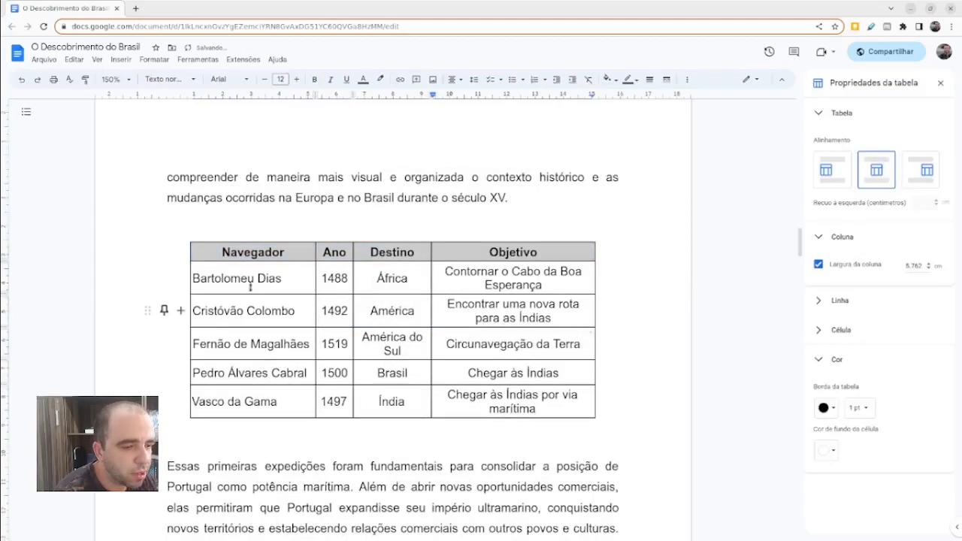
Sort the navigators table in ascending order by year, using the Ano through Objetivo cells below the header as the selection
left_click_drag(253, 279, 230, 414)
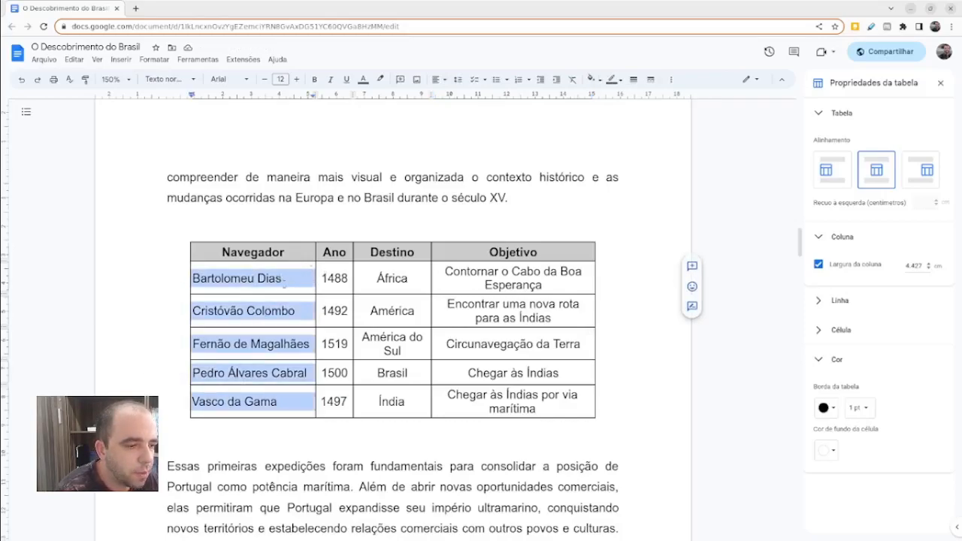
left_click(306, 270)
left_click_drag(334, 278, 502, 406)
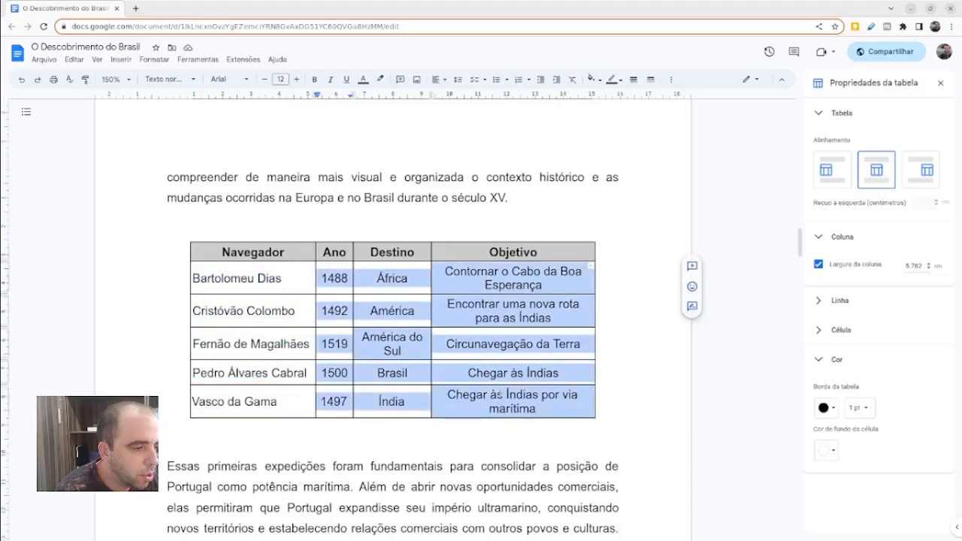
right_click(346, 289)
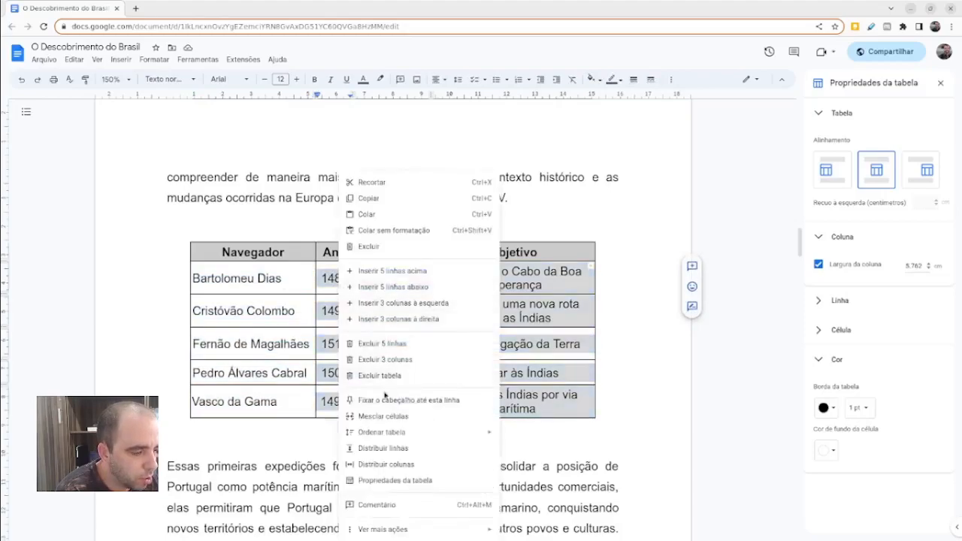
mouse_move(388, 434)
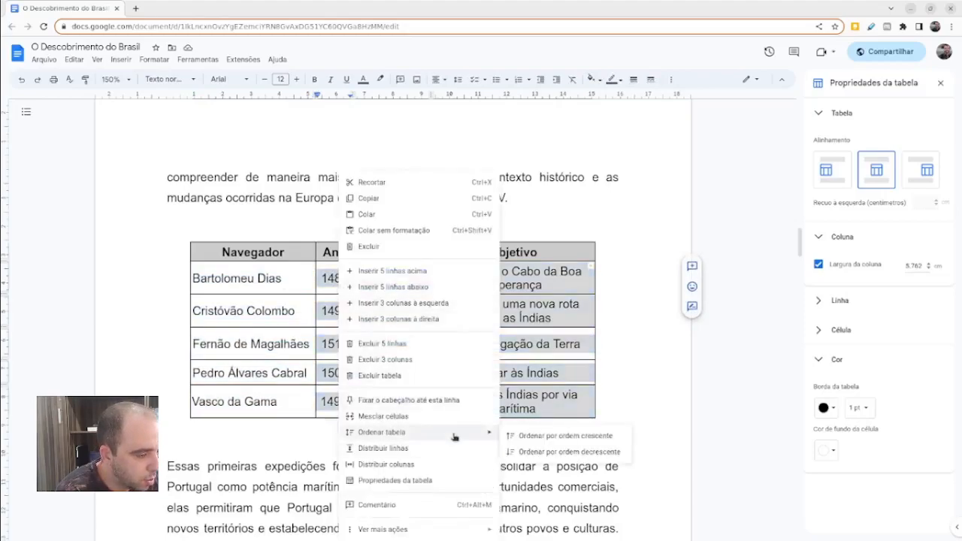
left_click(558, 442)
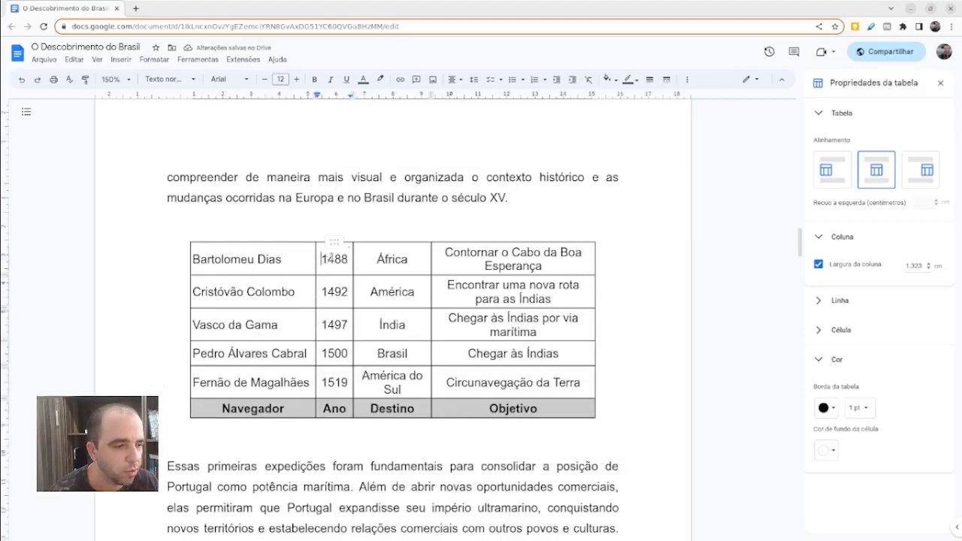
left_click_drag(331, 259, 340, 317)
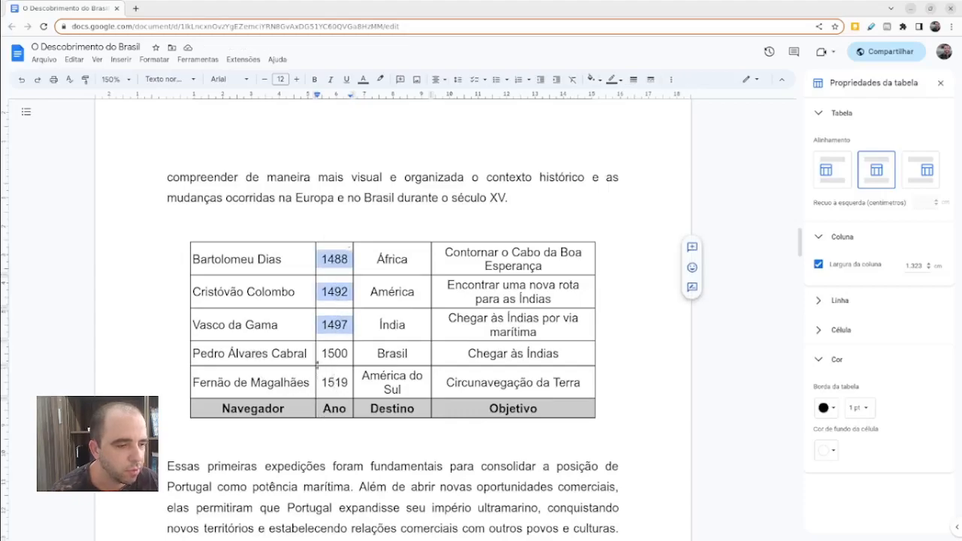
Insert a row above Bartolomeu Dias, move the header text into it from the table's last row, and delete that emptied row
right_click(304, 259)
left_click(339, 247)
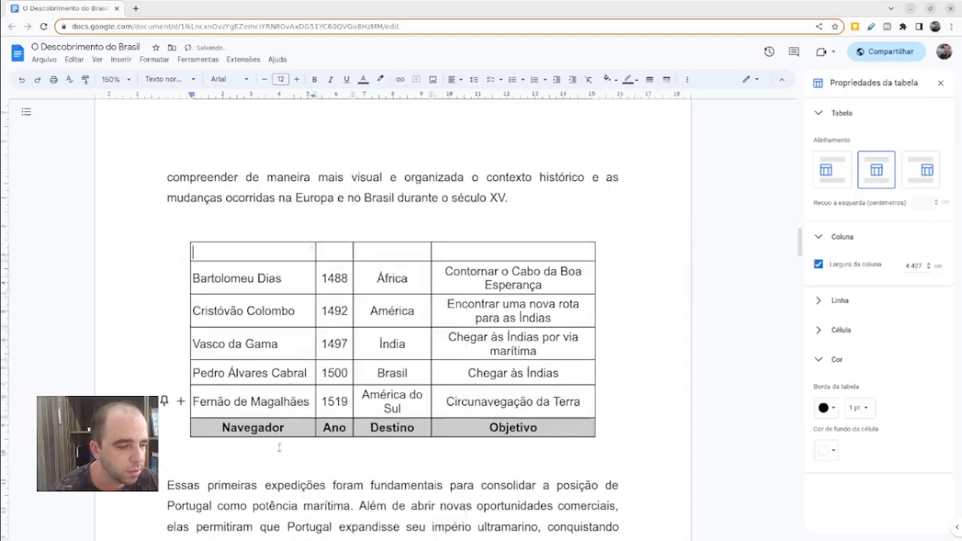
left_click_drag(285, 427, 509, 433)
key("ctrl+x")
left_click(288, 257)
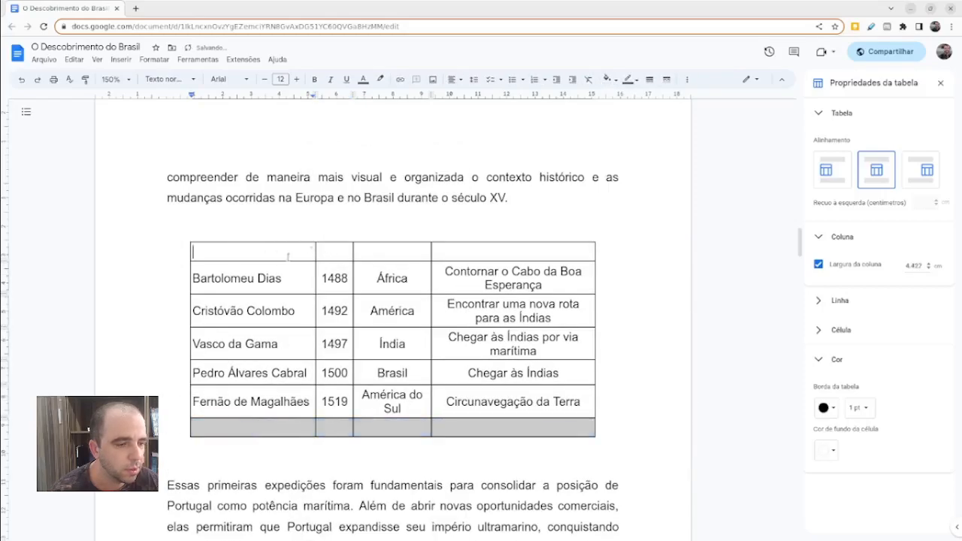
key("ctrl+v")
right_click(290, 425)
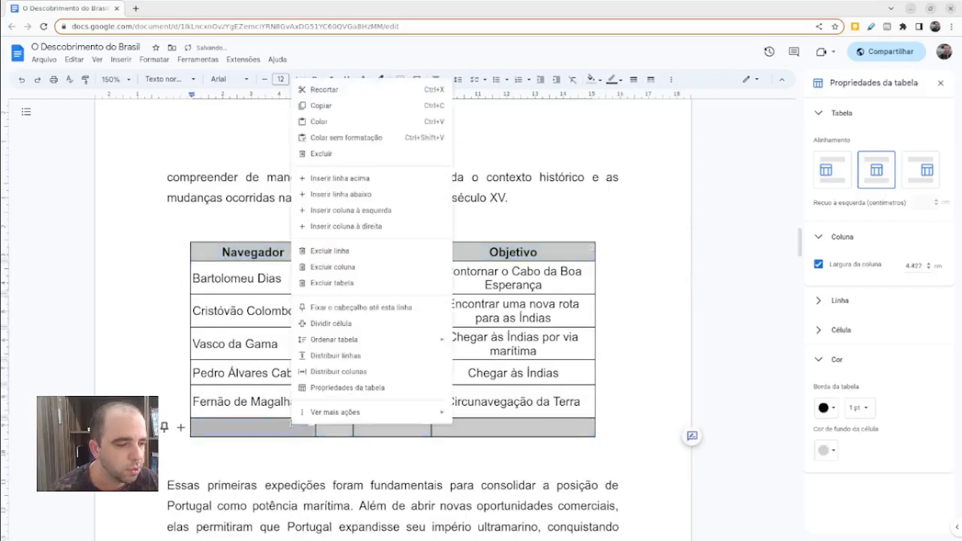
left_click(339, 251)
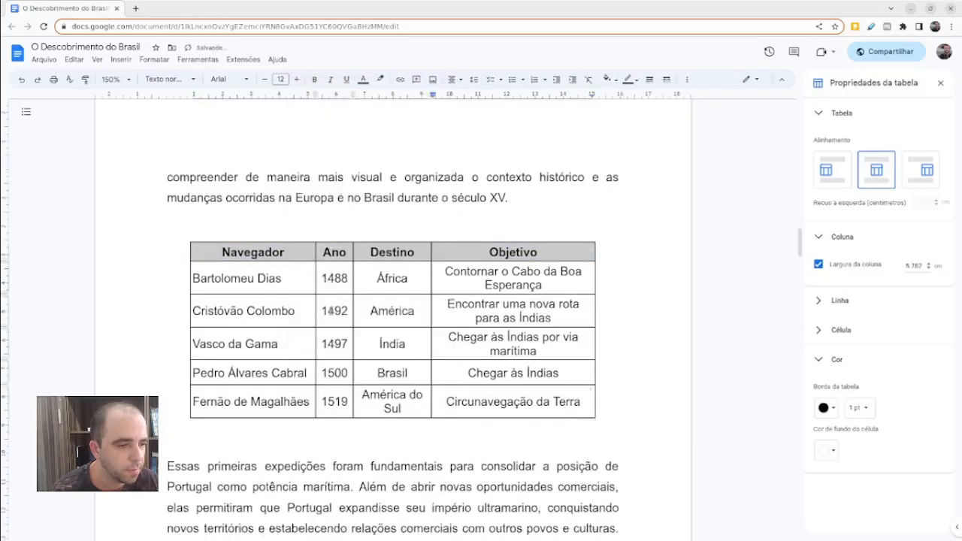
Restore the document window to a smaller floating size beside the ChatGPT window, with the navigators table in view
left_click_drag(474, 10, 342, 88)
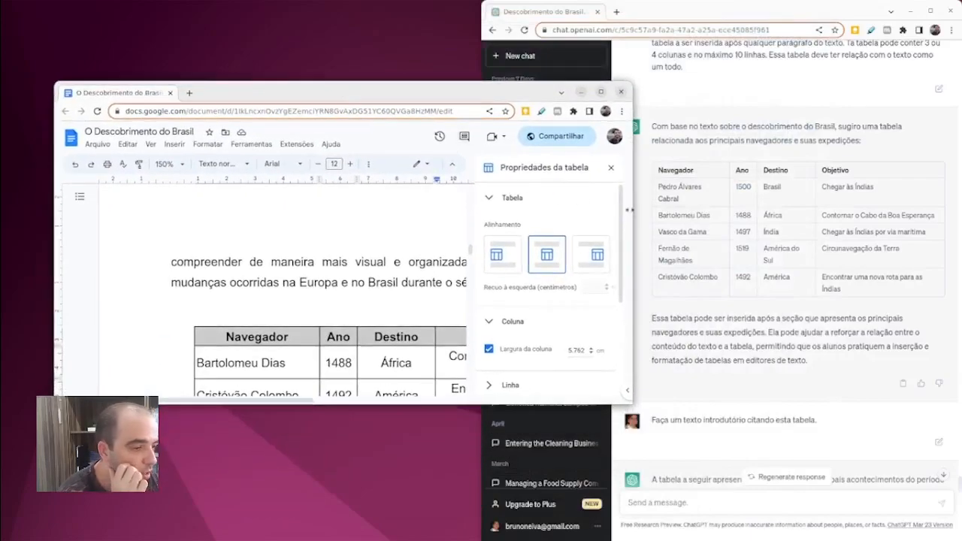
scroll(451, 252, "down", 3)
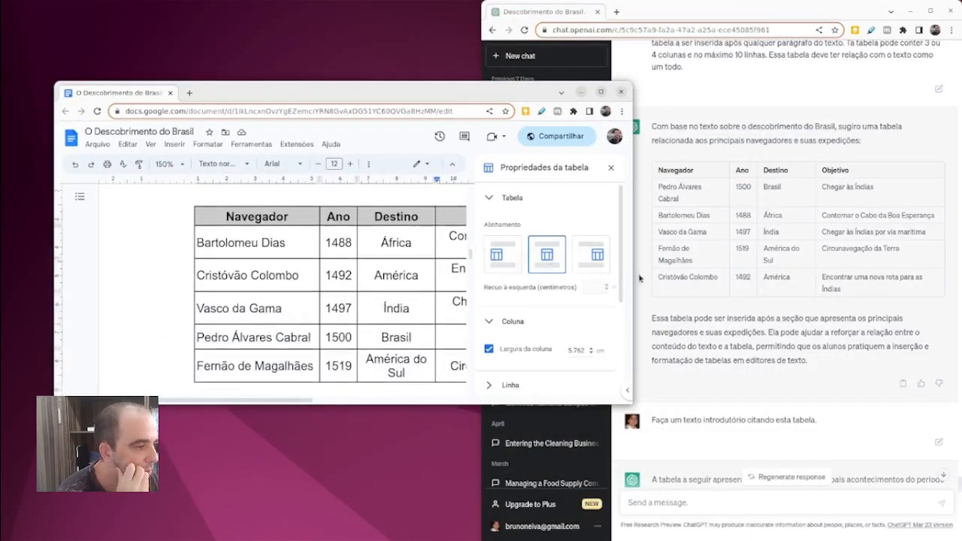